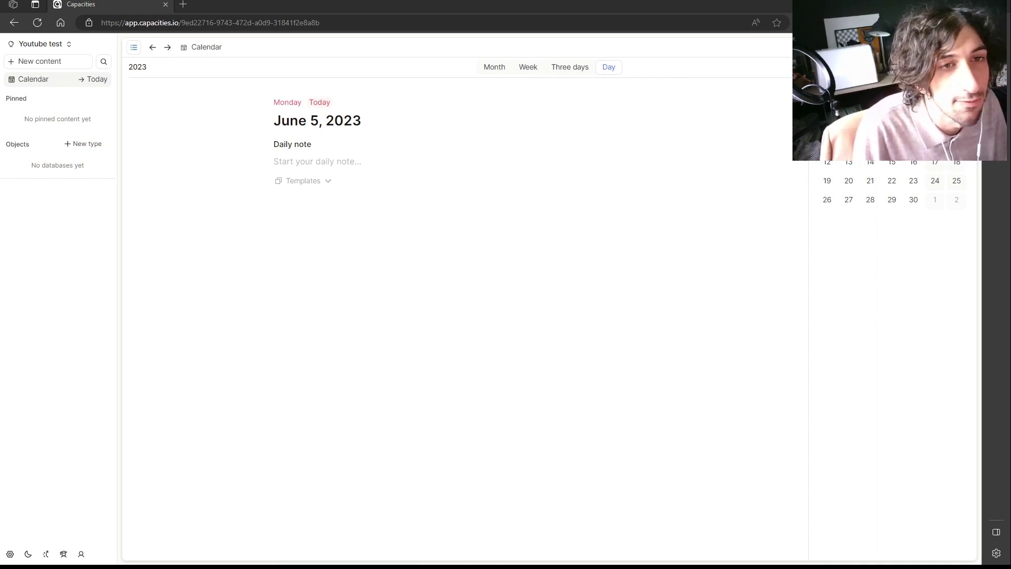
Add a Tags object type from the Tag basic type, leaving its empty Tags database open.
{"action": "left_click", "coordinate": [89, 145]}
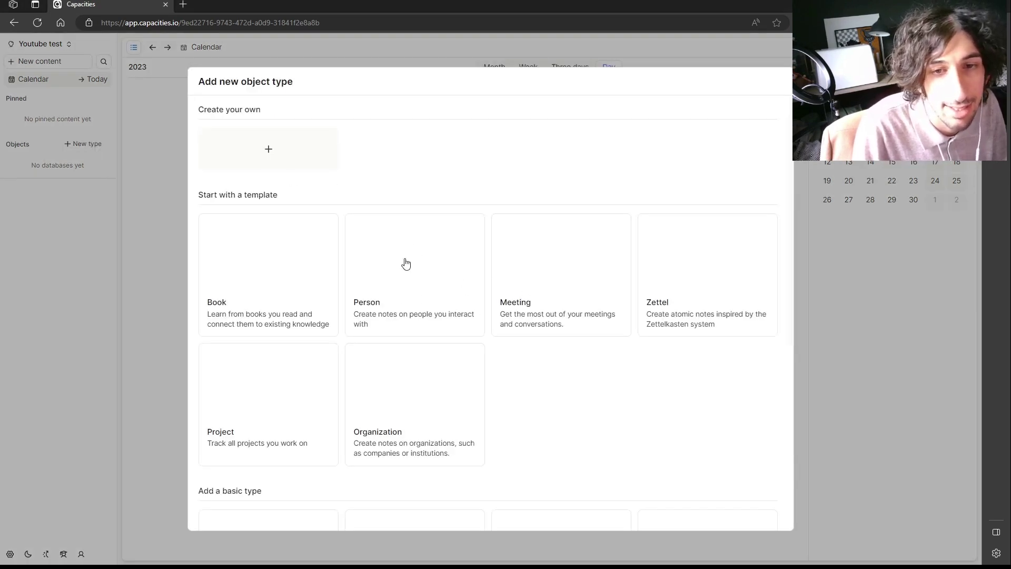
{"action": "scroll", "coordinate": [405, 264], "scroll_direction": "down", "scroll_amount": 3}
{"action": "scroll", "coordinate": [328, 242], "scroll_direction": "up", "scroll_amount": 1}
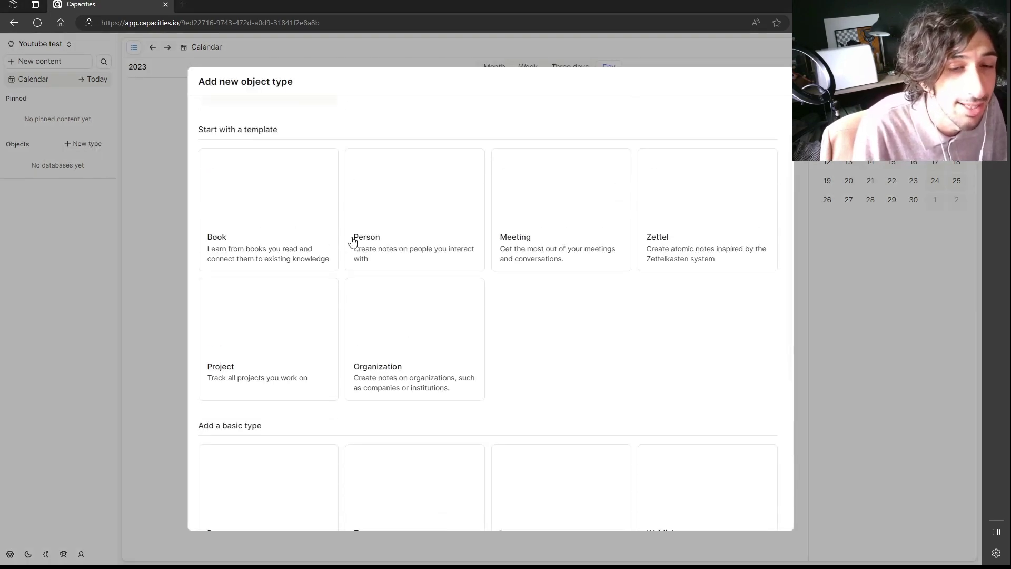
{"action": "scroll", "coordinate": [369, 242], "scroll_direction": "down", "scroll_amount": 2}
{"action": "scroll", "coordinate": [474, 261], "scroll_direction": "up", "scroll_amount": 1}
{"action": "scroll", "coordinate": [443, 358], "scroll_direction": "down", "scroll_amount": 1}
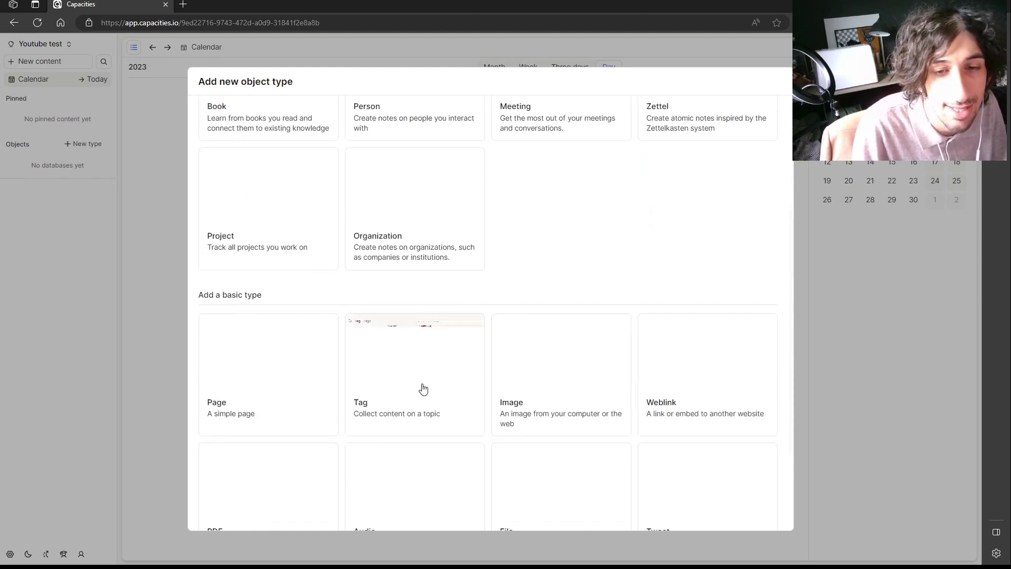
{"action": "left_click", "coordinate": [413, 393]}
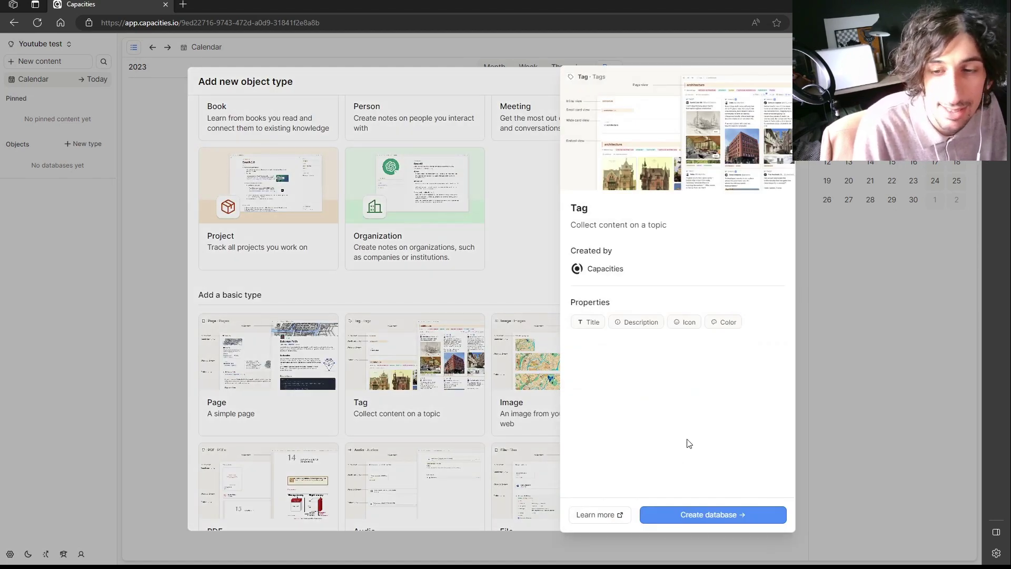
{"action": "left_click", "coordinate": [732, 526]}
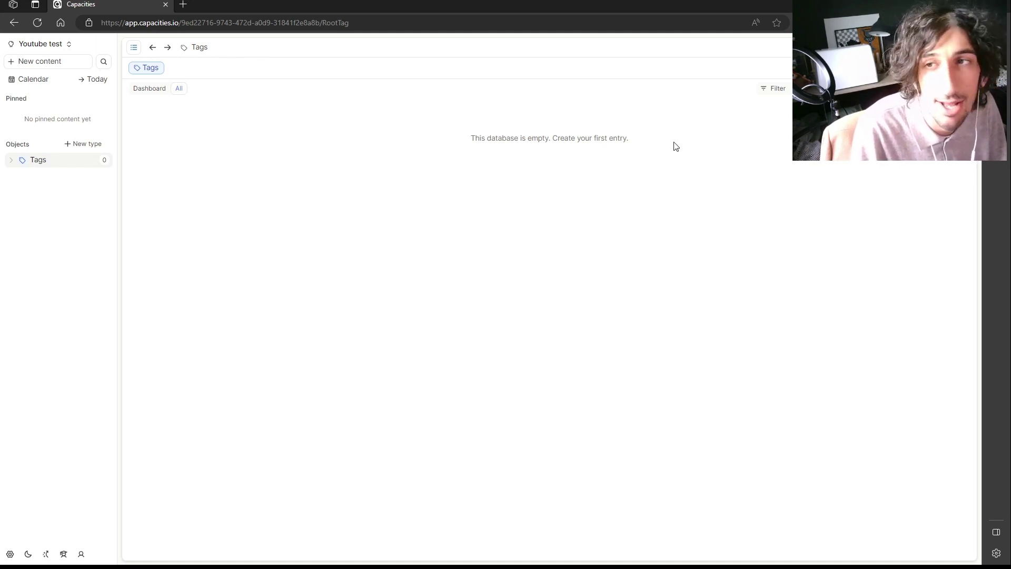
Create the tags Projects and Archive in the Tags database.
{"action": "left_click", "coordinate": [467, 142]}
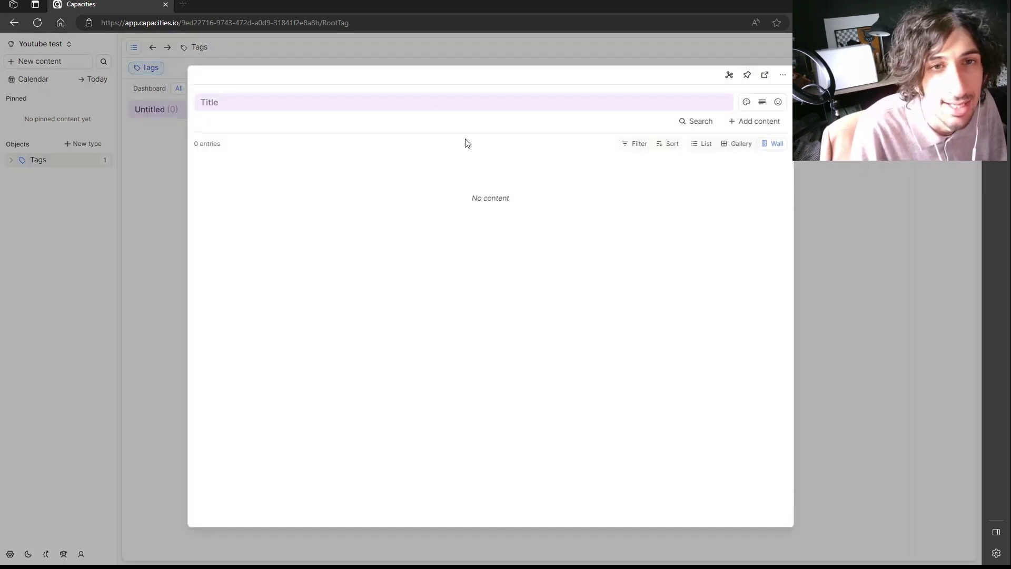
{"action": "type", "text": "P"}
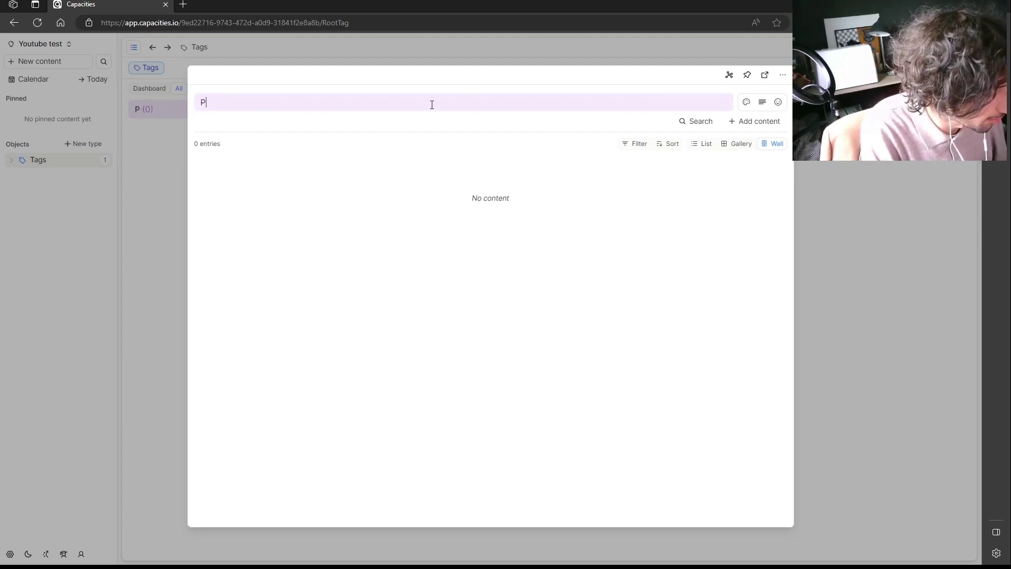
{"action": "type", "text": "ro"}
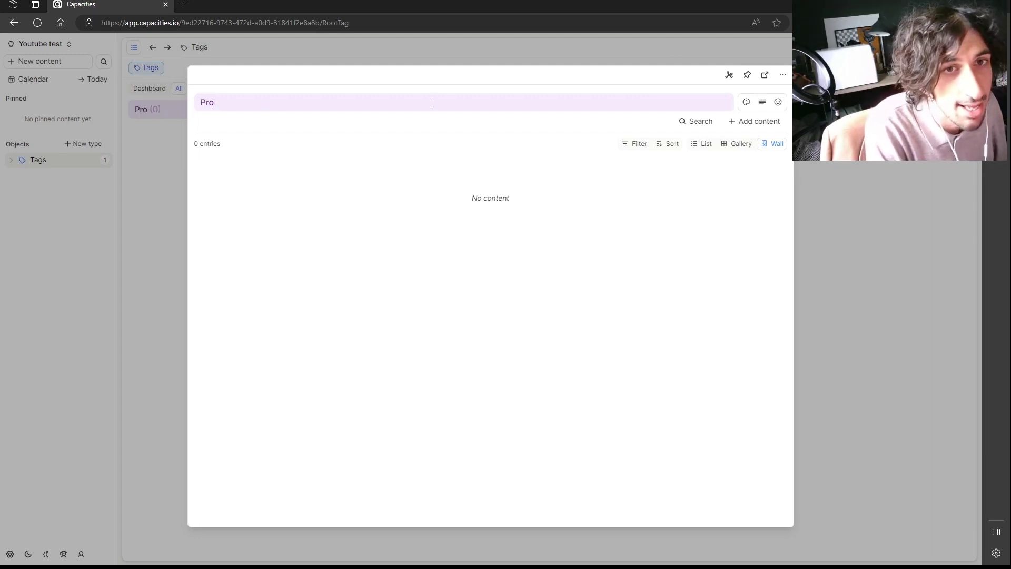
{"action": "type", "text": "jects"}
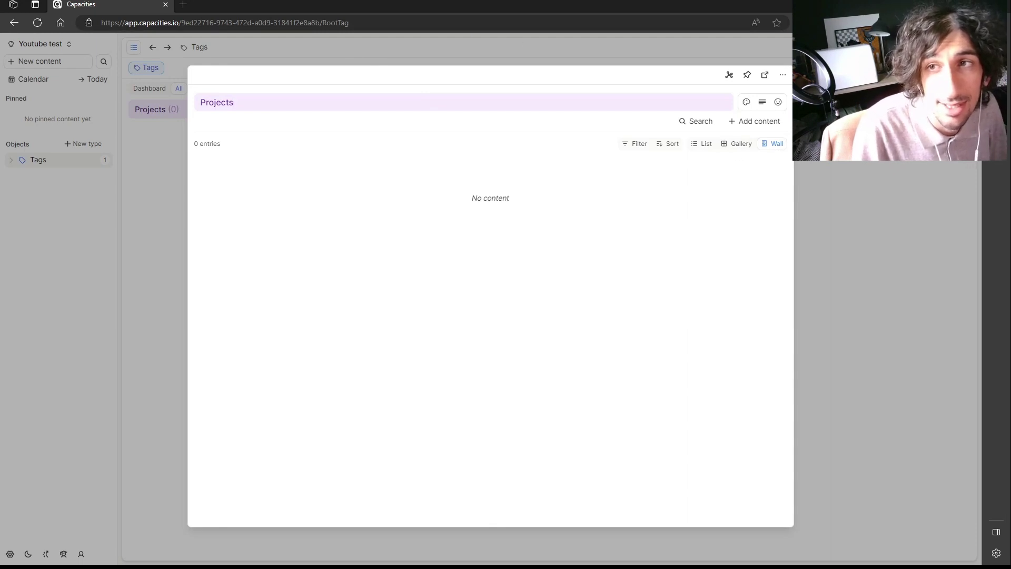
{"action": "key", "text": "Escape"}
{"action": "key", "text": "ctrl+n"}
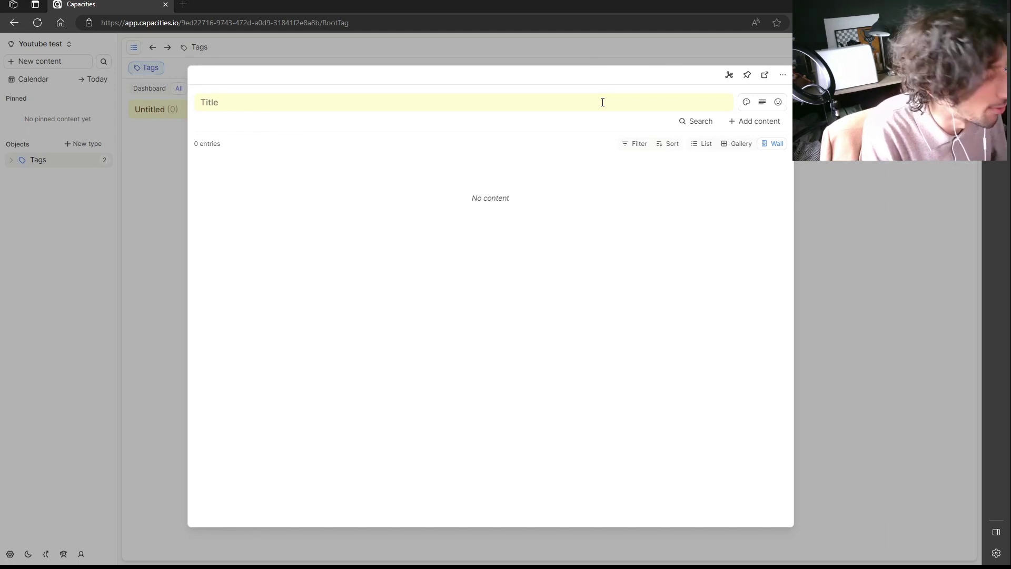
{"action": "type", "text": "Archive"}
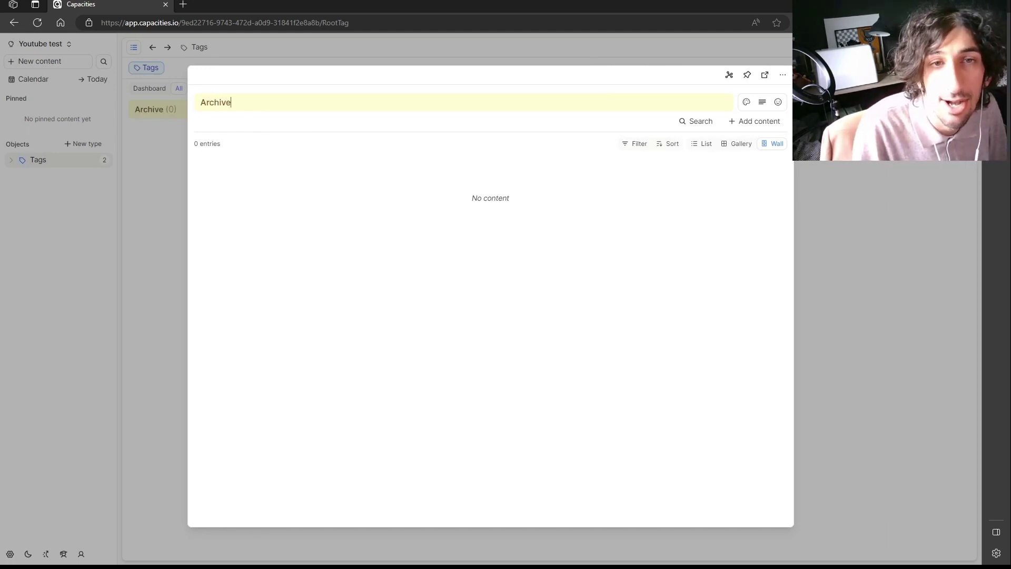
{"action": "key", "text": "Escape"}
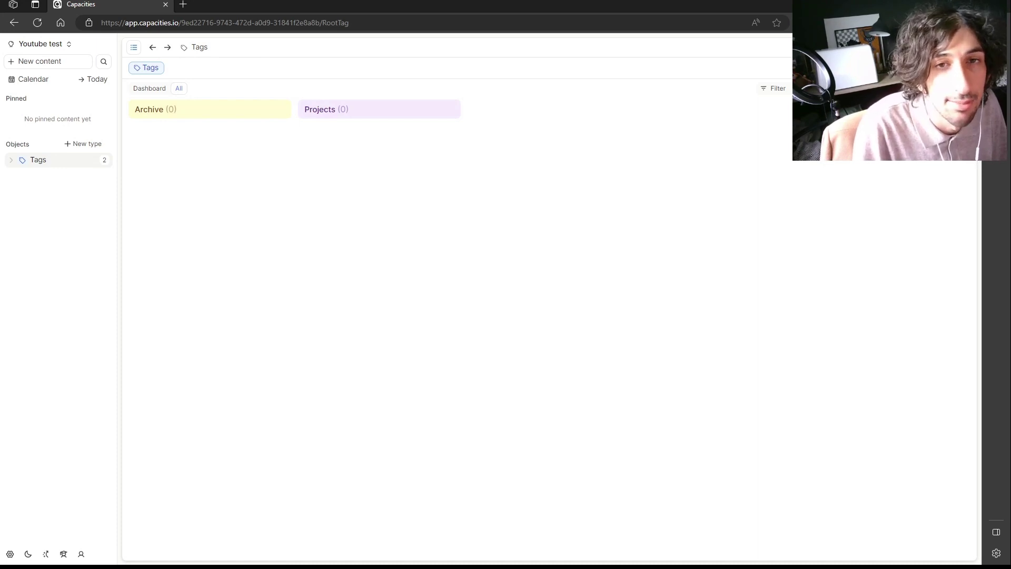
Add the tags Areas and Reasources to the Tags database.
{"action": "left_click", "coordinate": [821, 67]}
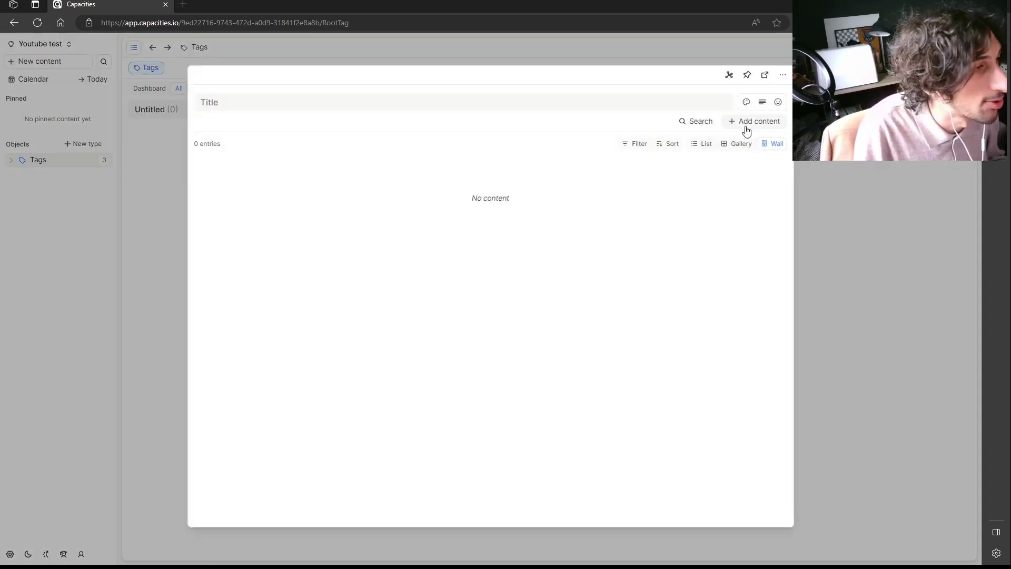
{"action": "type", "text": "Areas"}
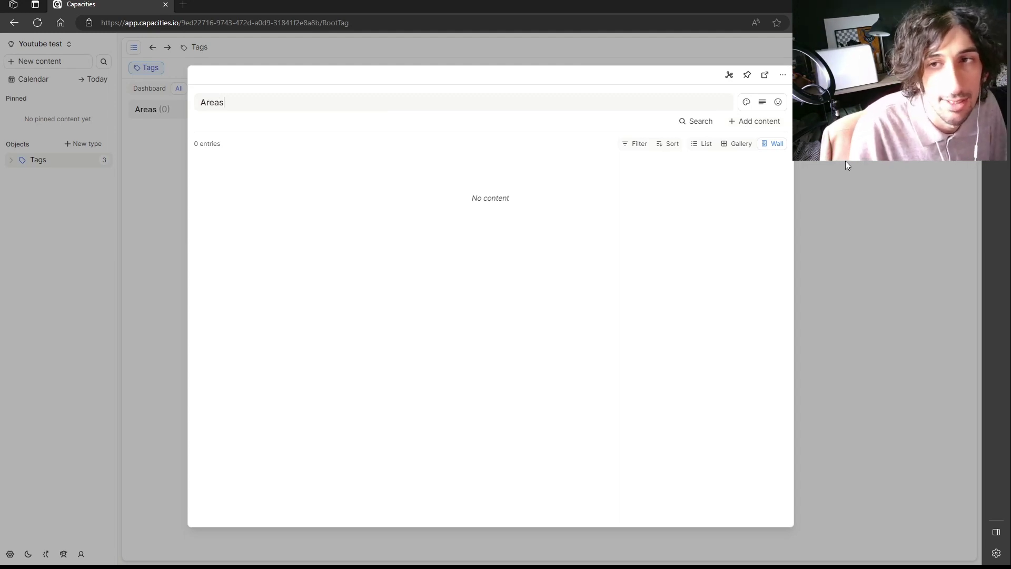
{"action": "left_click", "coordinate": [845, 160]}
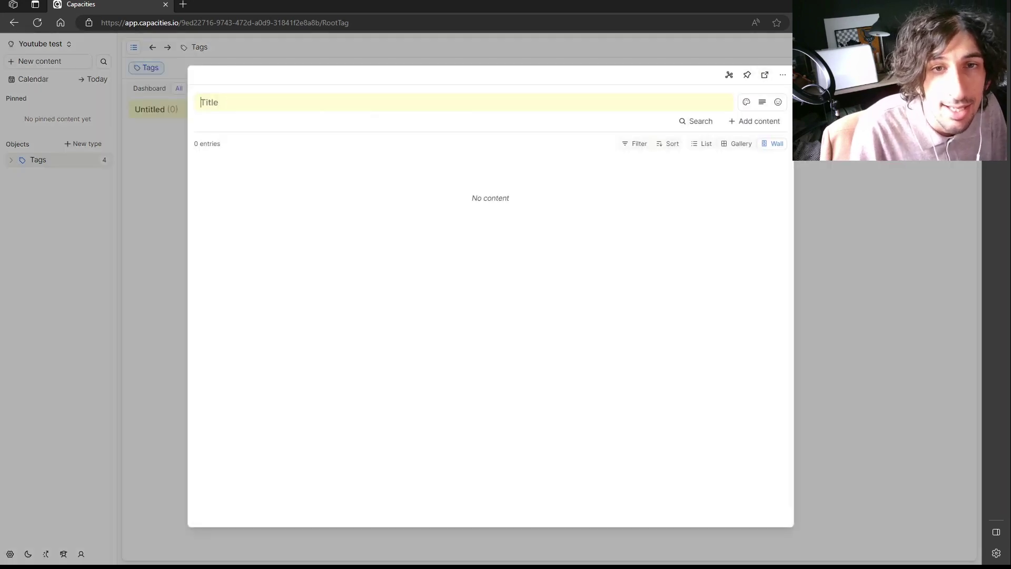
{"action": "type", "text": "Rea"}
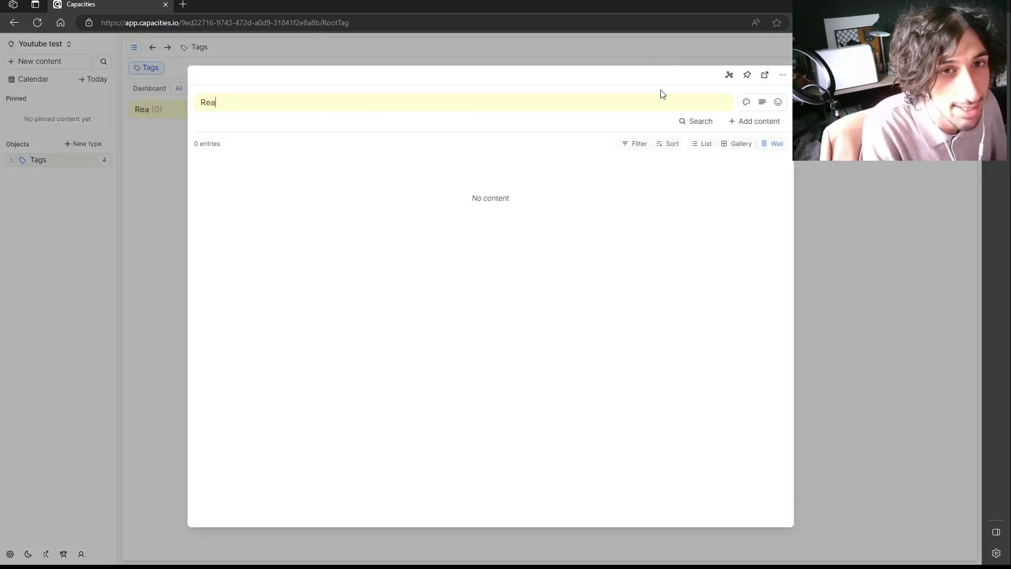
{"action": "type", "text": "sources"}
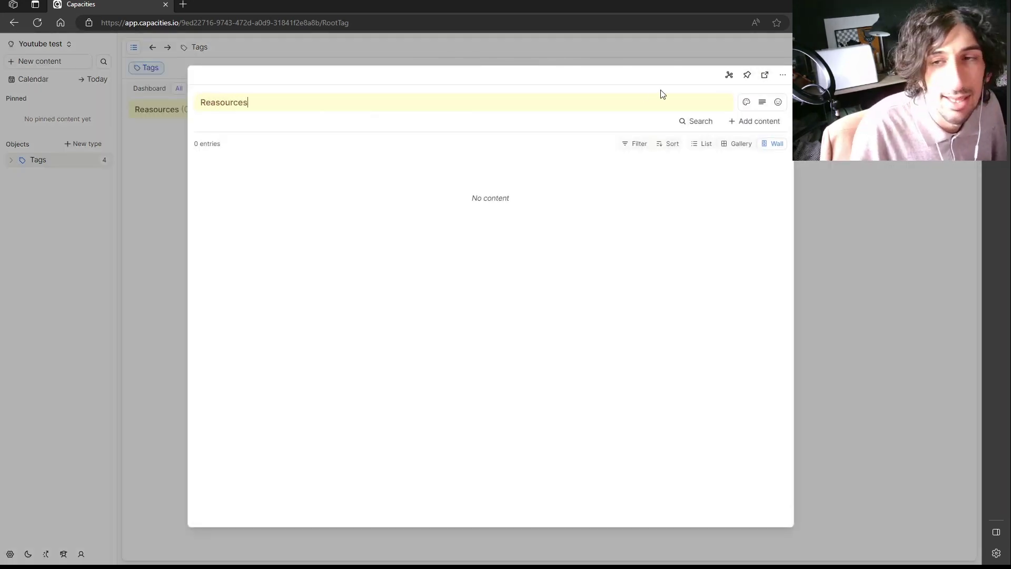
{"action": "key", "text": "Escape"}
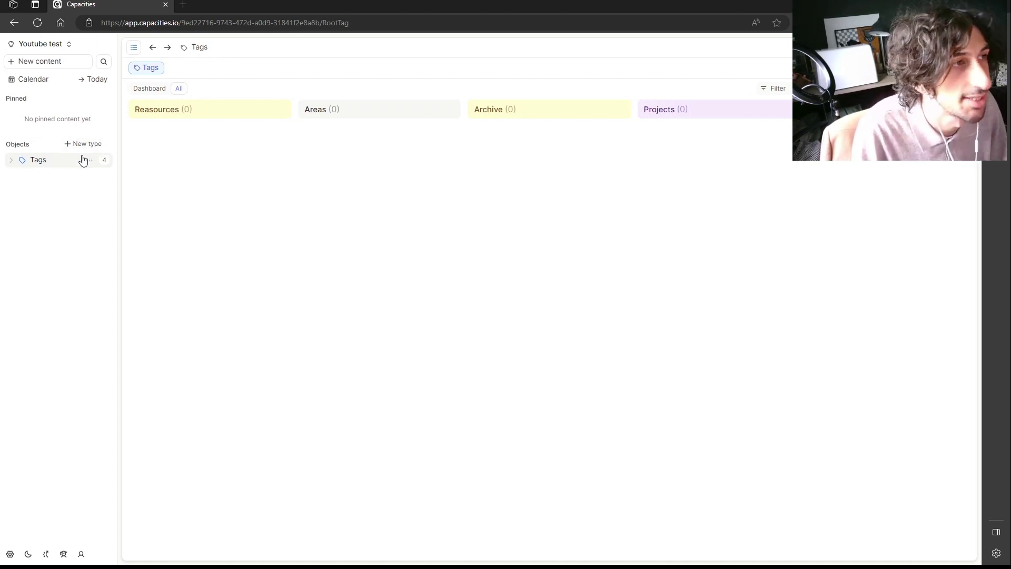
Add a People object type from the Person template.
{"action": "left_click", "coordinate": [83, 144]}
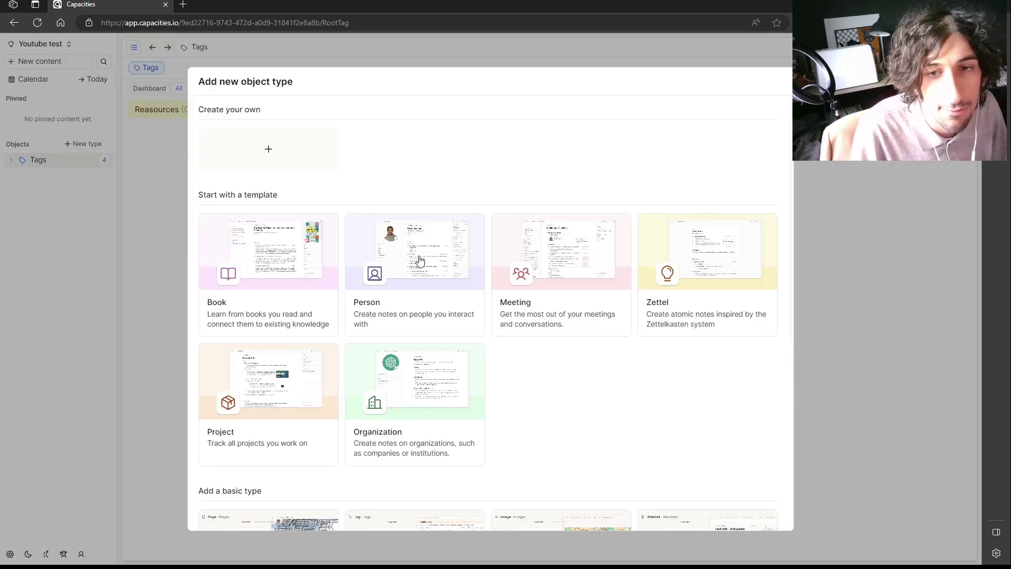
{"action": "left_click", "coordinate": [415, 294]}
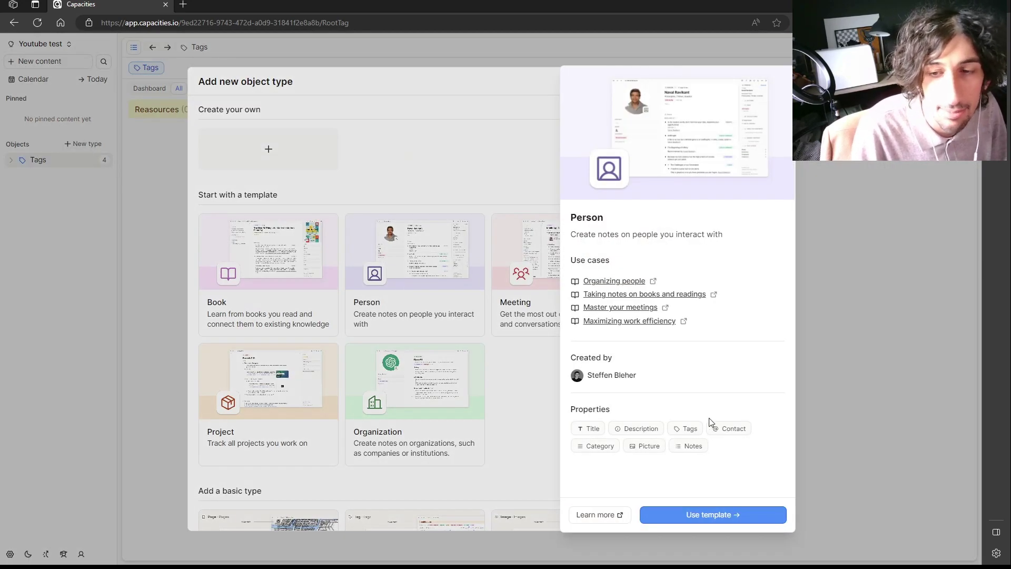
{"action": "left_click", "coordinate": [722, 516]}
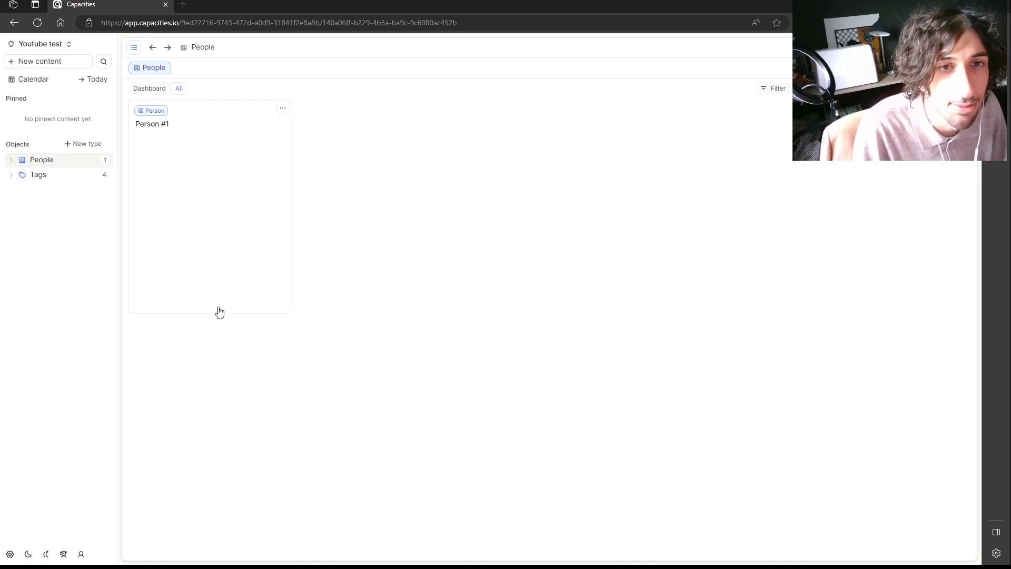
Rename Person #1 to the person's full name.
{"action": "left_click", "coordinate": [216, 165]}
{"action": "double_click", "coordinate": [380, 149]}
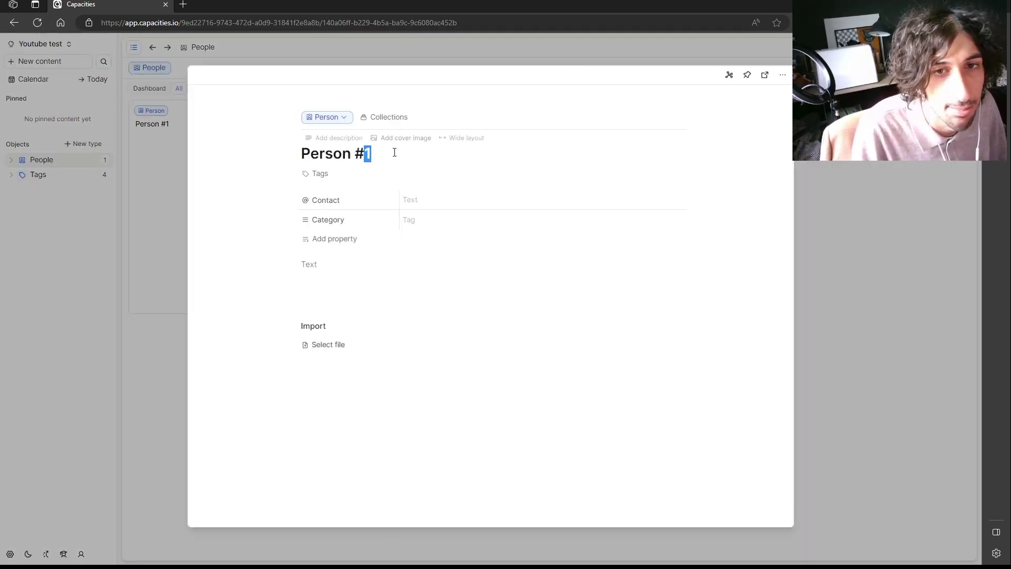
{"action": "left_click_drag", "start_coordinate": [367, 153], "coordinate": [312, 158]}
{"action": "triple_click", "coordinate": [384, 153]}
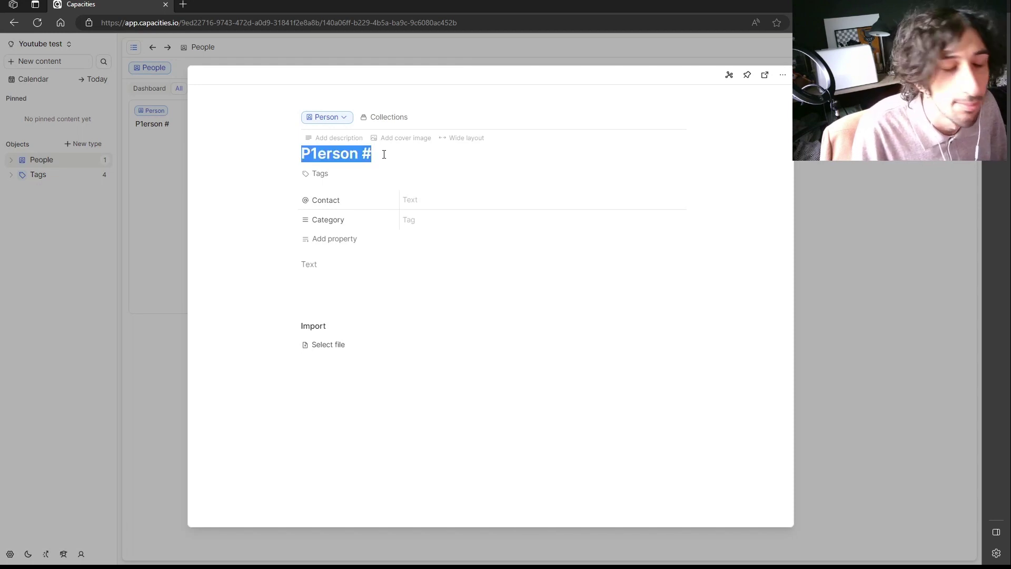
{"action": "key", "text": "BackSpace"}
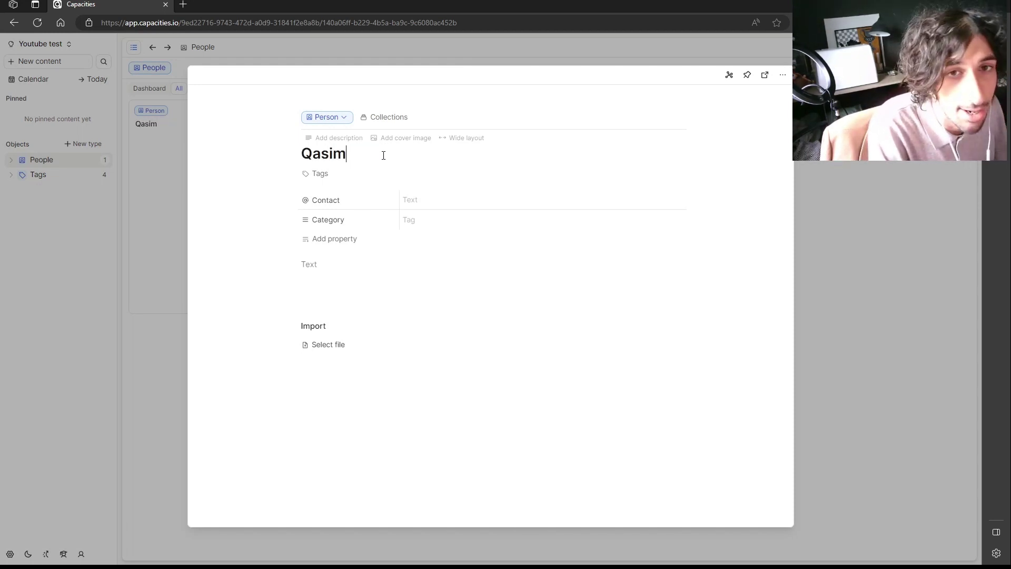
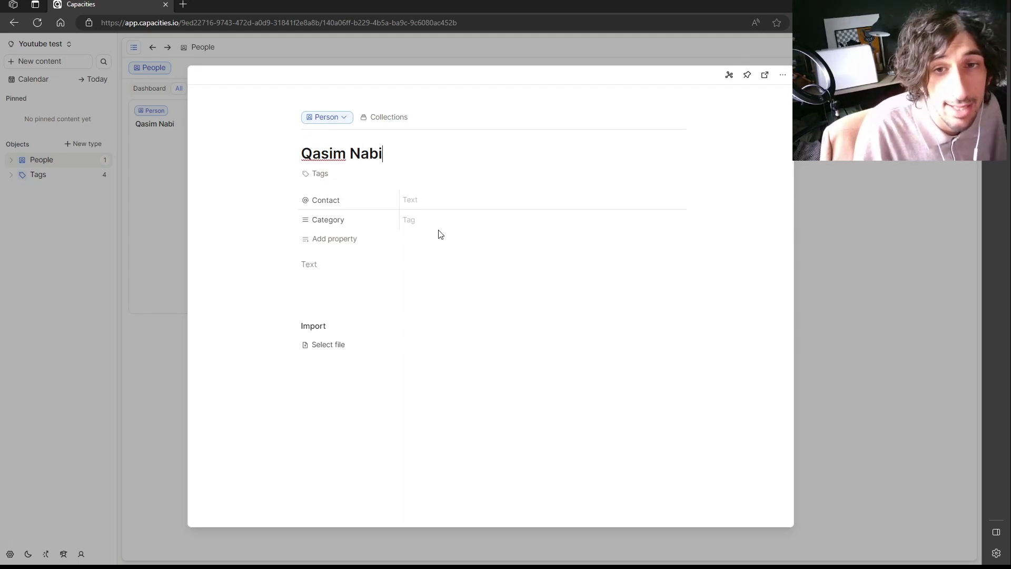
Set the person's Category to Areas and close the entry.
{"action": "left_click", "coordinate": [441, 226]}
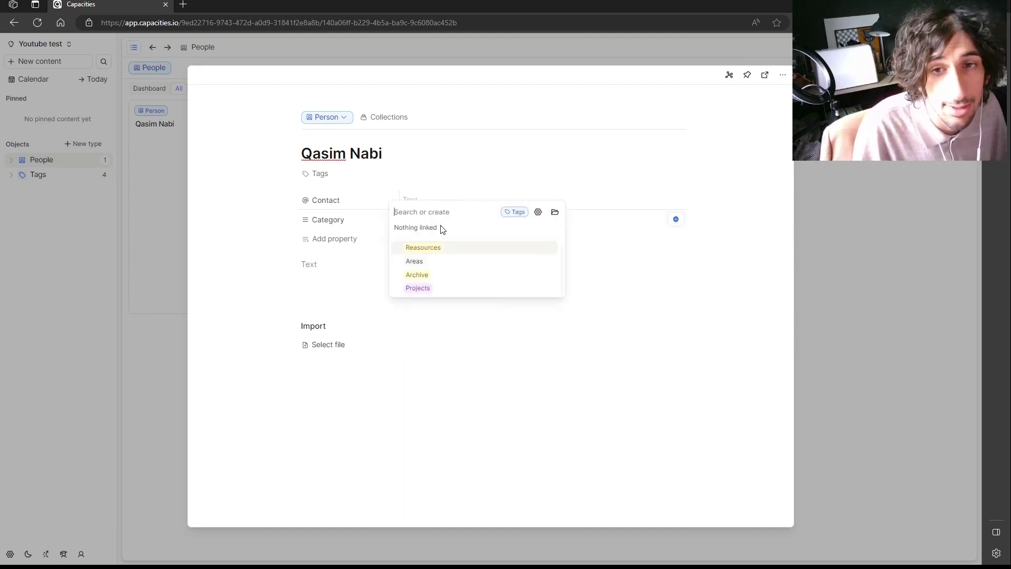
{"action": "left_click", "coordinate": [457, 262]}
{"action": "left_click", "coordinate": [632, 281]}
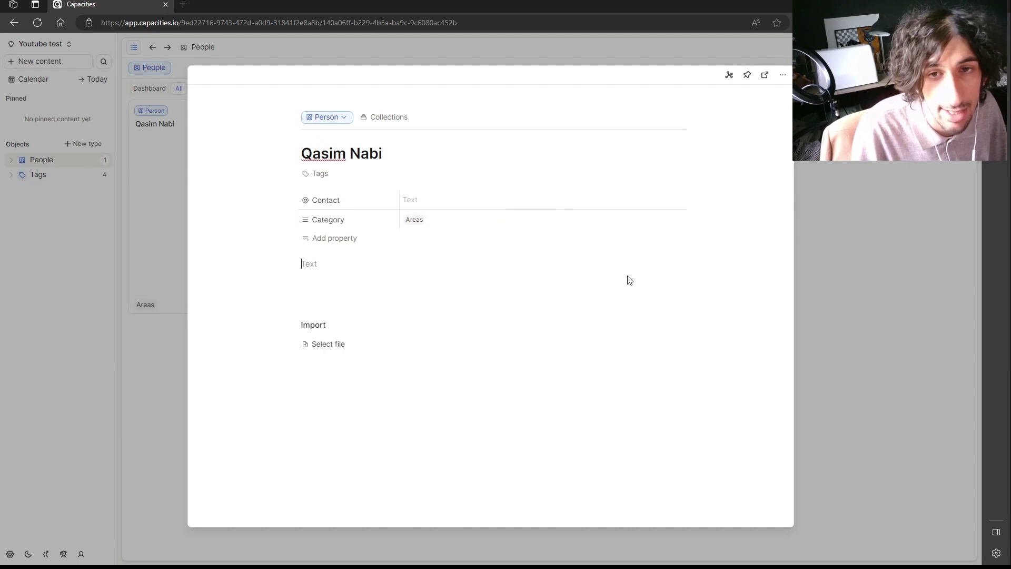
{"action": "left_click", "coordinate": [337, 238]}
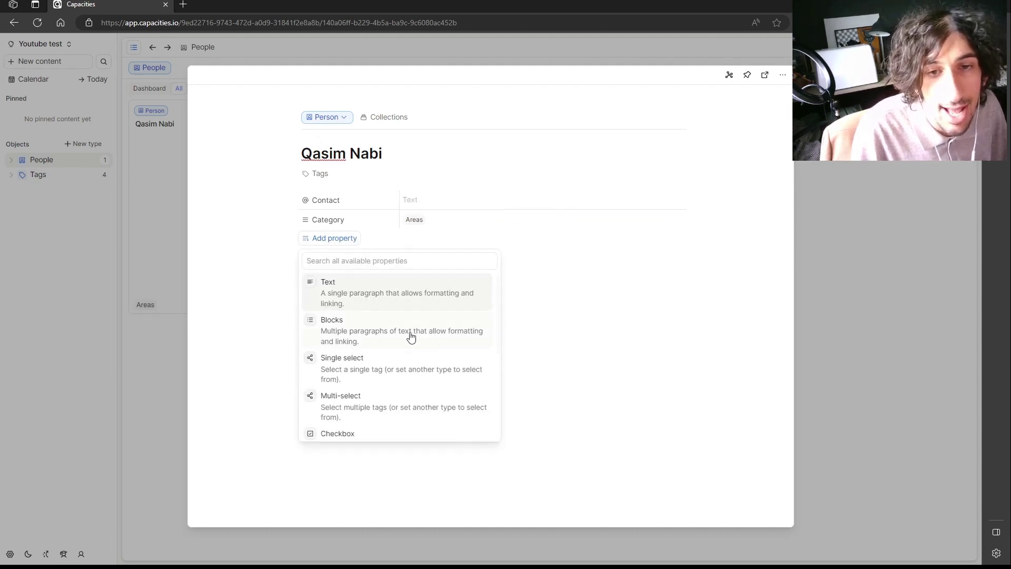
{"action": "double_click", "coordinate": [528, 161]}
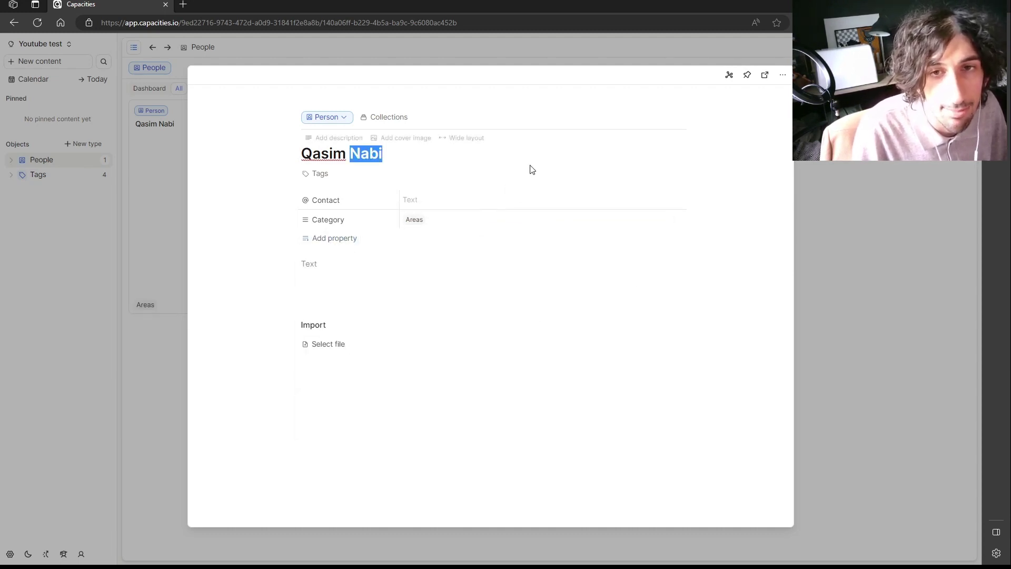
{"action": "key", "text": "Escape"}
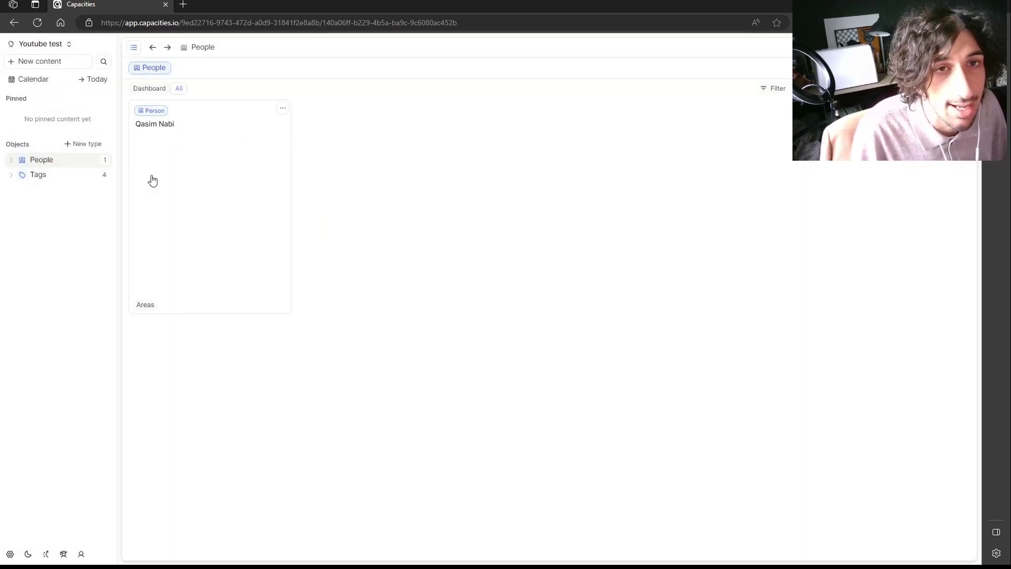
Create a Meetings type from the Meeting template and open Meeting #1.
{"action": "left_click", "coordinate": [85, 144]}
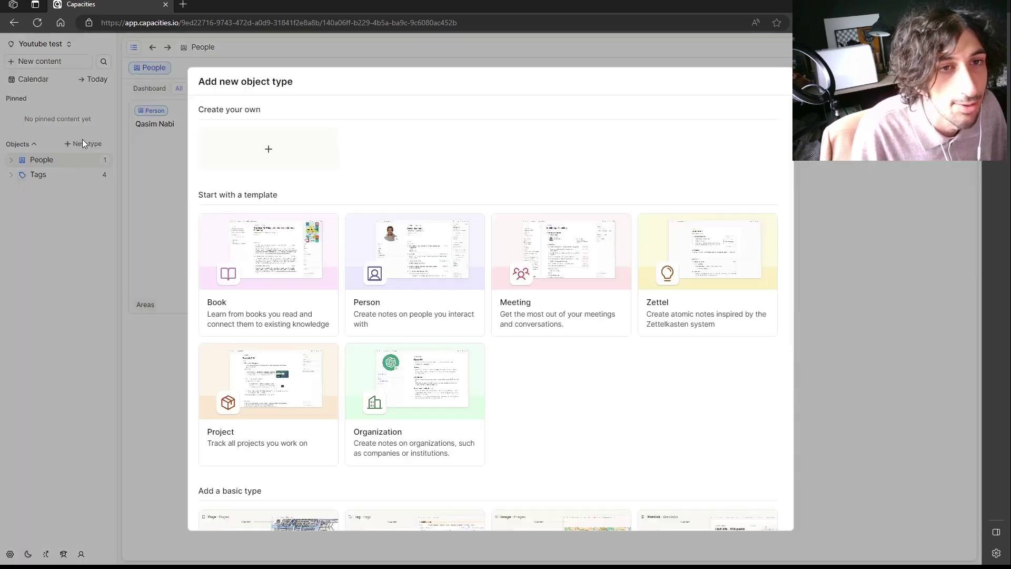
{"action": "left_click", "coordinate": [568, 279]}
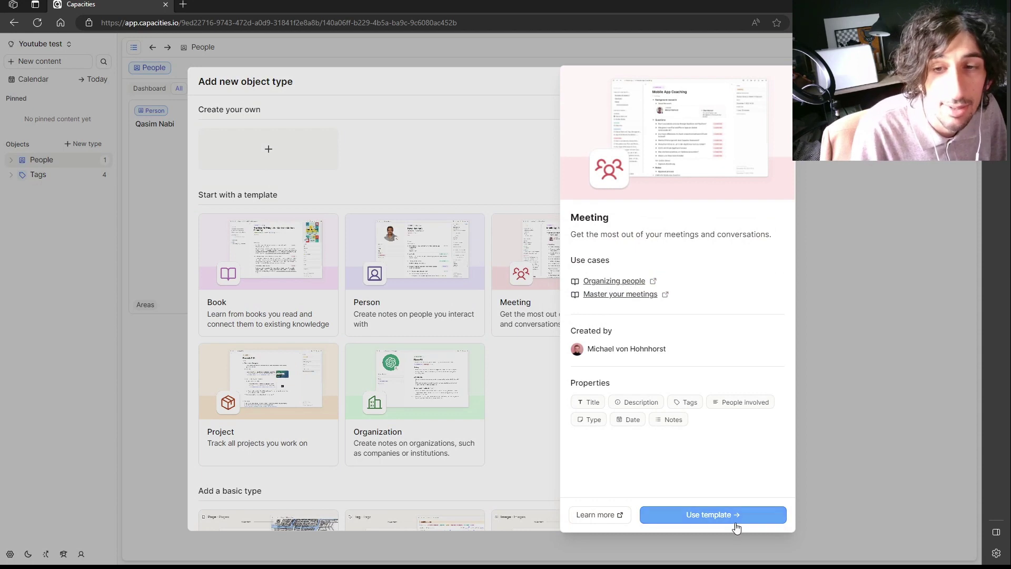
{"action": "left_click", "coordinate": [735, 520]}
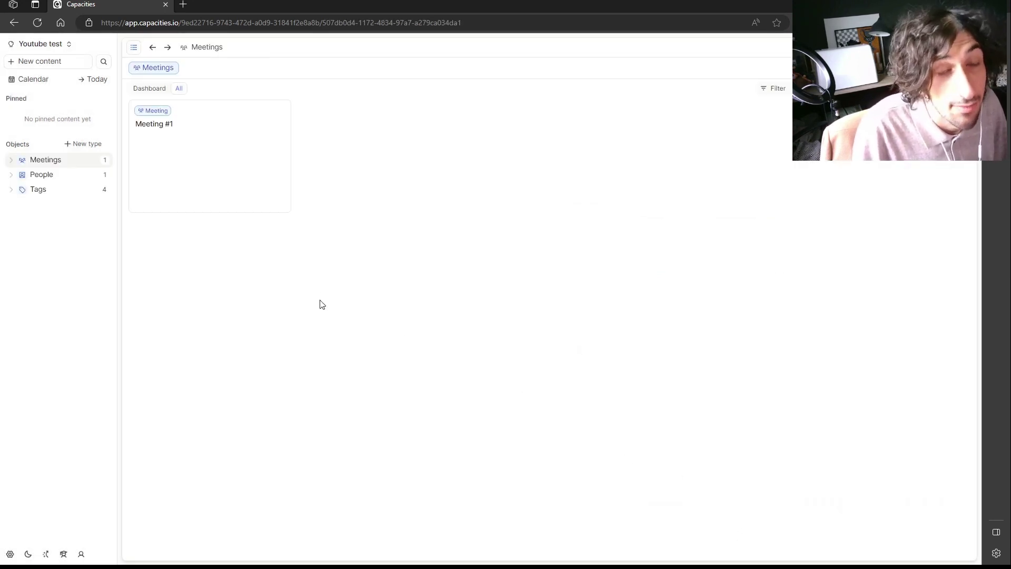
{"action": "left_click", "coordinate": [217, 137]}
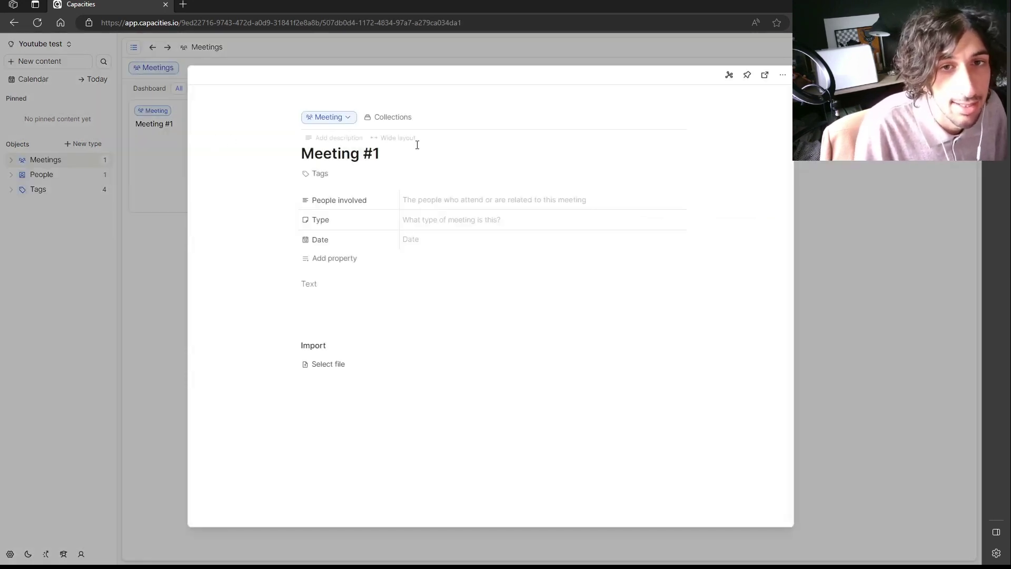
{"action": "double_click", "coordinate": [399, 147]}
{"action": "triple_click", "coordinate": [397, 147]}
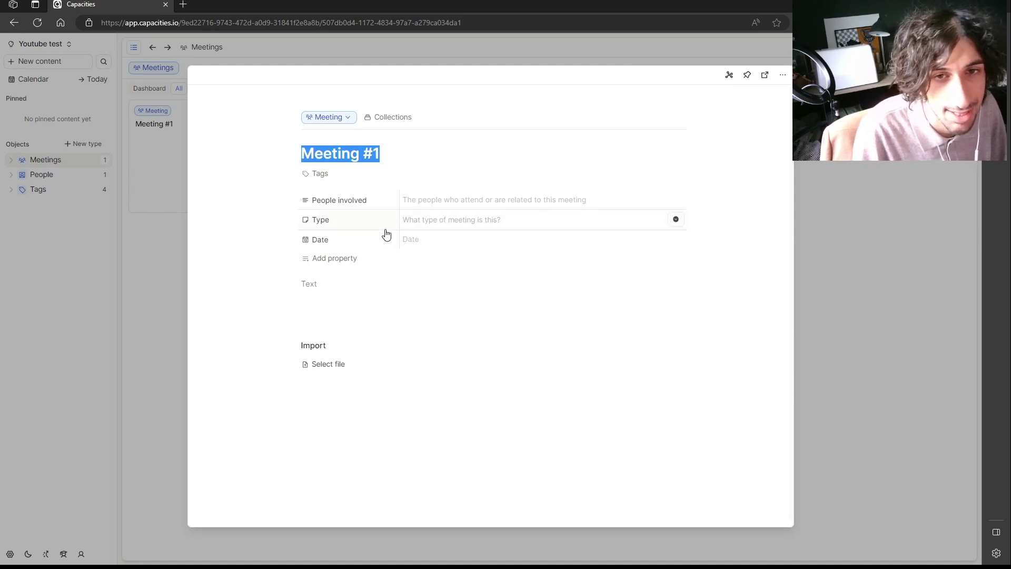
Add a Single select property to Meeting #1.
{"action": "left_click", "coordinate": [338, 259]}
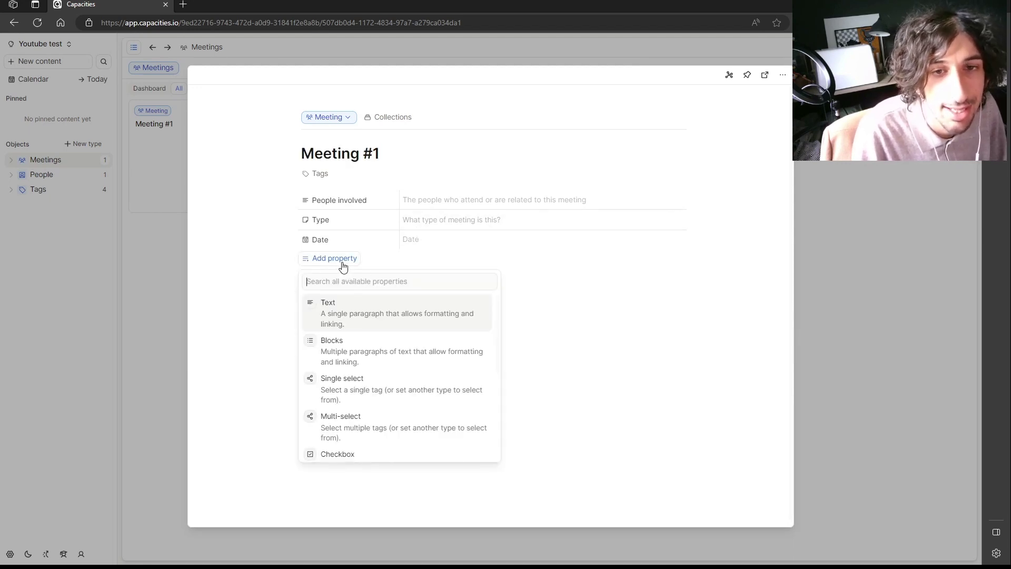
{"action": "left_click", "coordinate": [376, 383]}
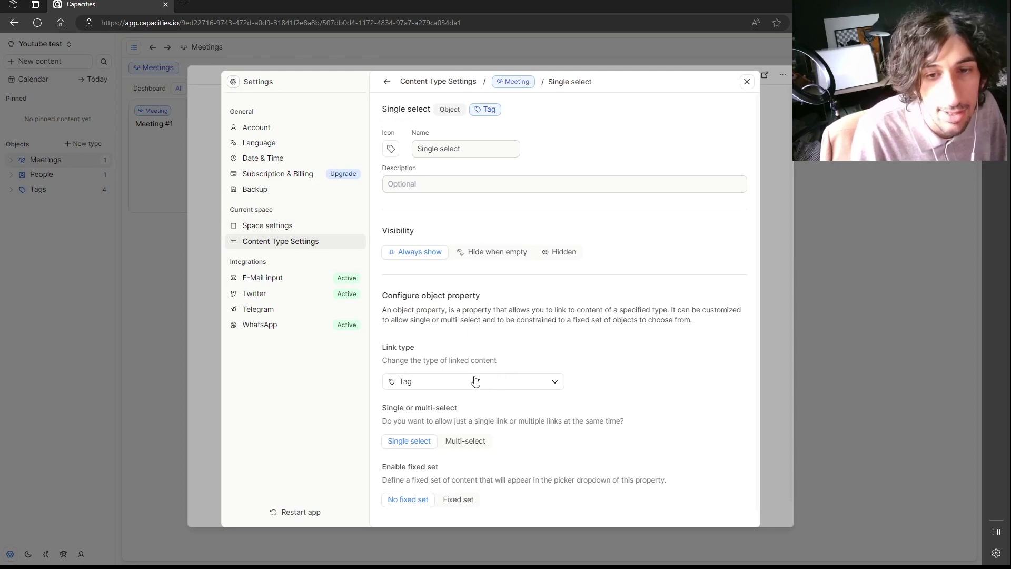
{"action": "scroll", "coordinate": [476, 380], "scroll_direction": "down", "scroll_amount": 1}
{"action": "scroll", "coordinate": [535, 372], "scroll_direction": "up", "scroll_amount": 1}
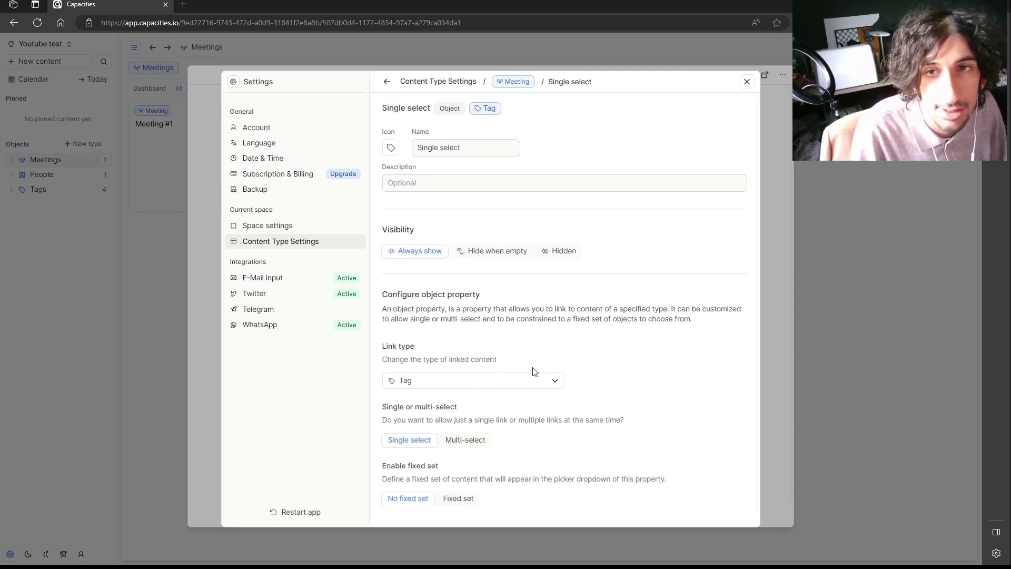
{"action": "left_click", "coordinate": [746, 82]}
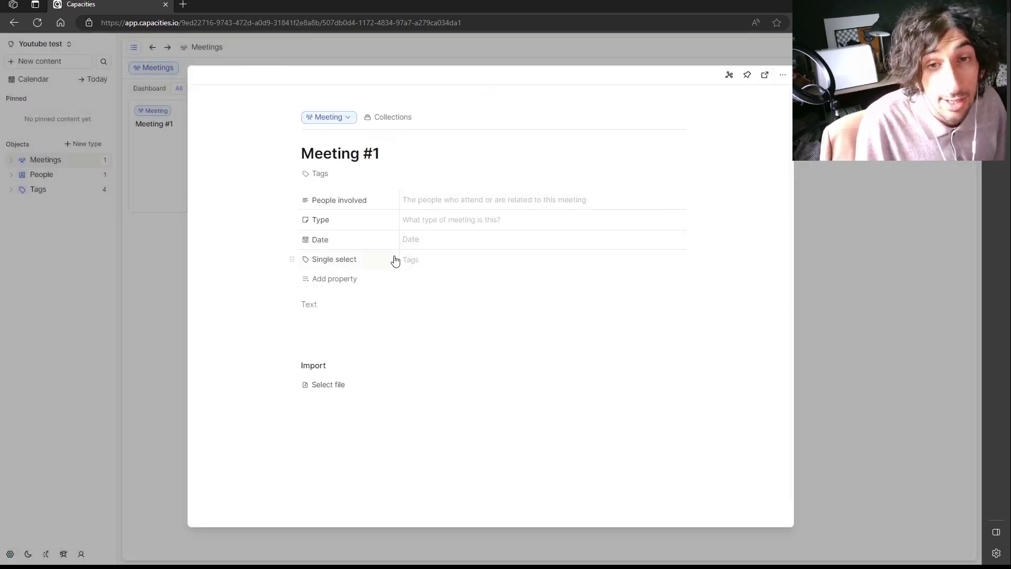
Set Single select to Areas and @-mention the person in People involved.
{"action": "left_click", "coordinate": [435, 263]}
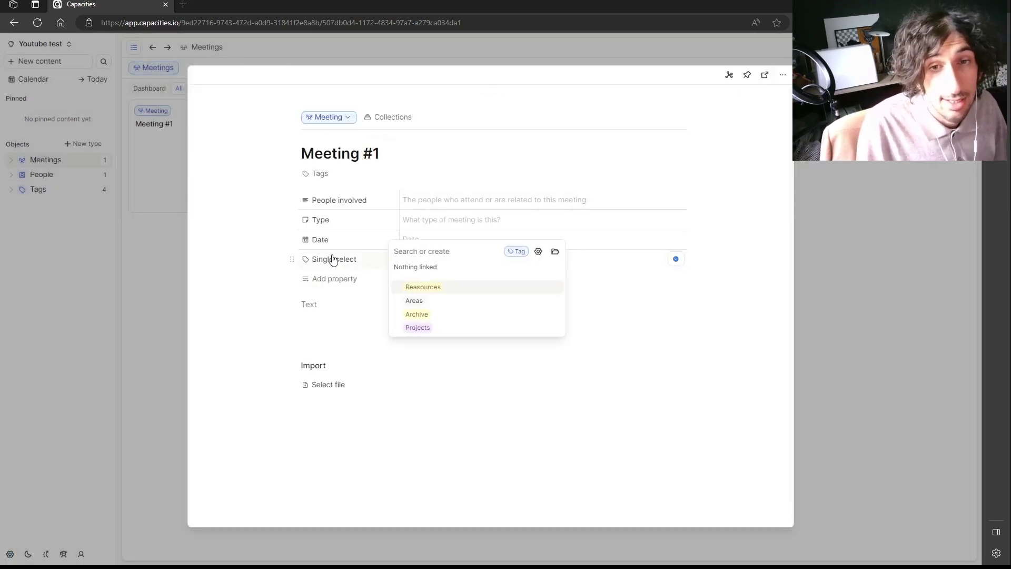
{"action": "left_click", "coordinate": [446, 301]}
{"action": "left_click", "coordinate": [453, 201]}
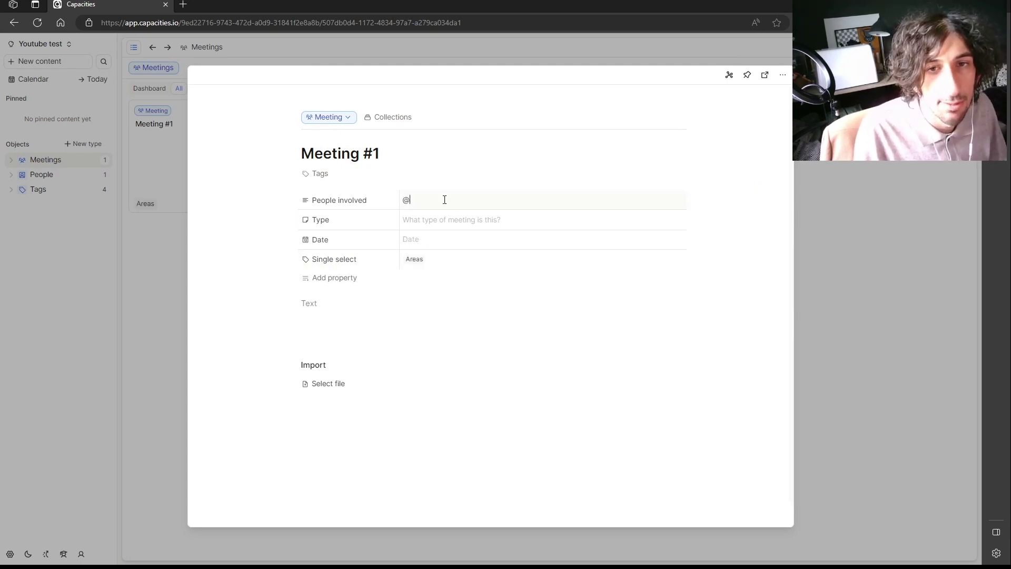
{"action": "type", "text": "@"}
{"action": "key", "text": "BackSpace"}
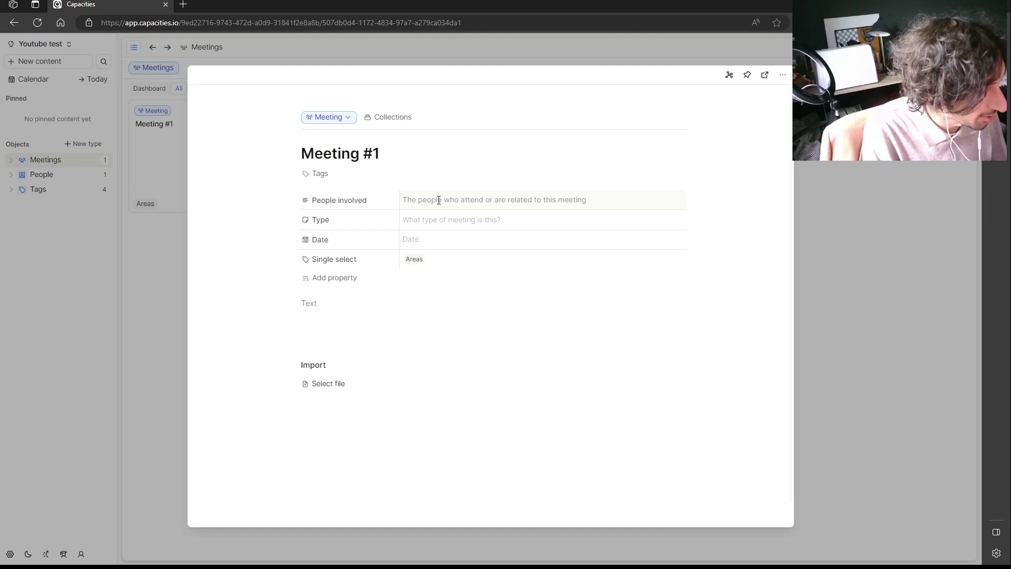
{"action": "type", "text": "@qas"}
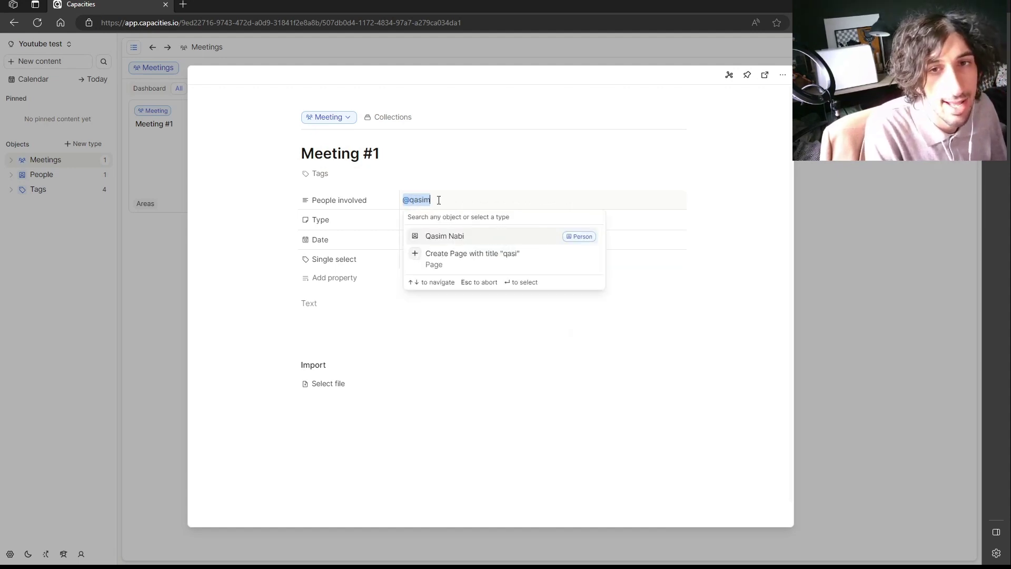
{"action": "type", "text": "im"}
{"action": "key", "text": "Return"}
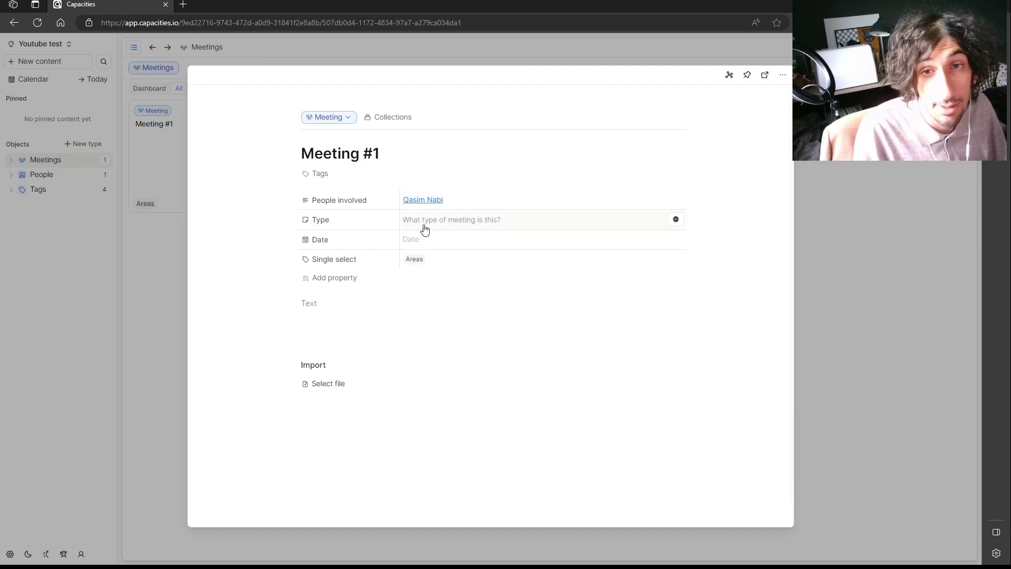
Set the meeting Type to Areas and the Date to June 5, 2023.
{"action": "left_click", "coordinate": [456, 217]}
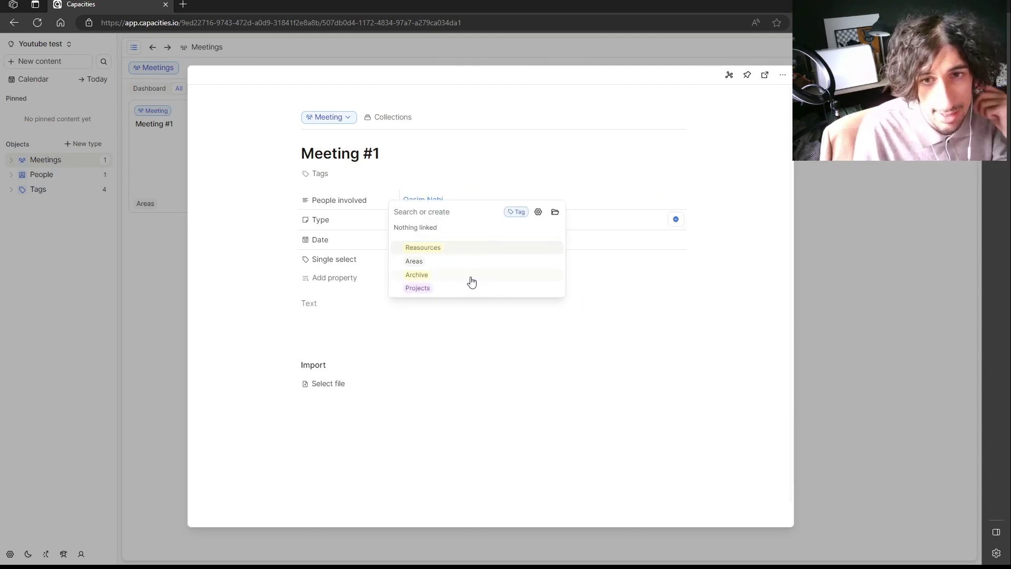
{"action": "left_click", "coordinate": [449, 262]}
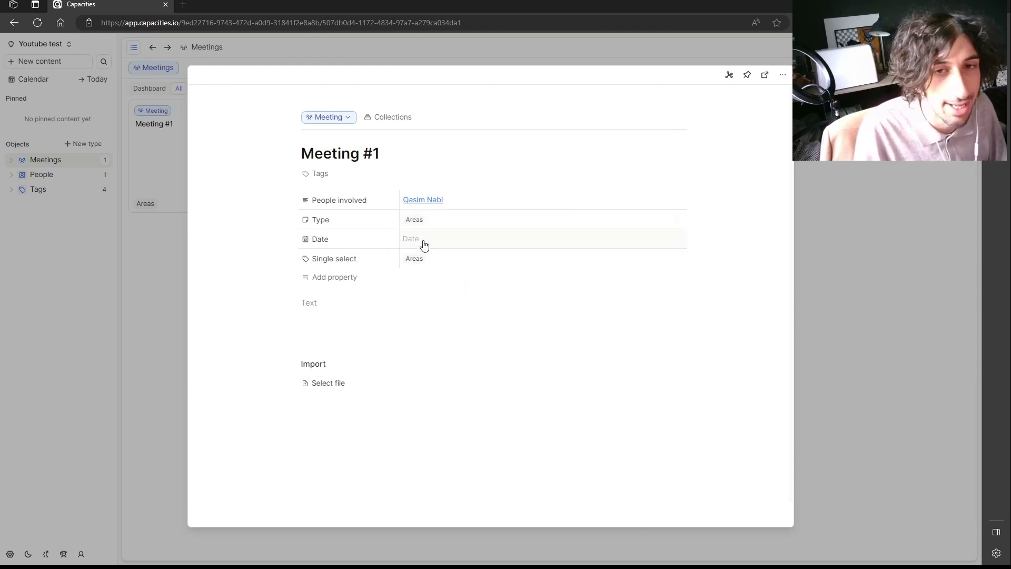
{"action": "left_click", "coordinate": [418, 238]}
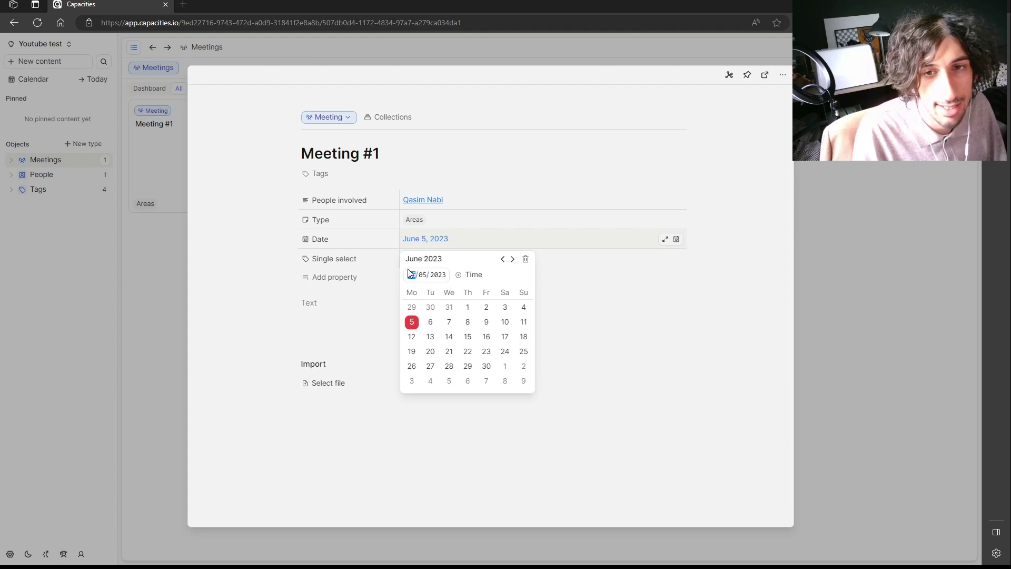
{"action": "left_click", "coordinate": [413, 322]}
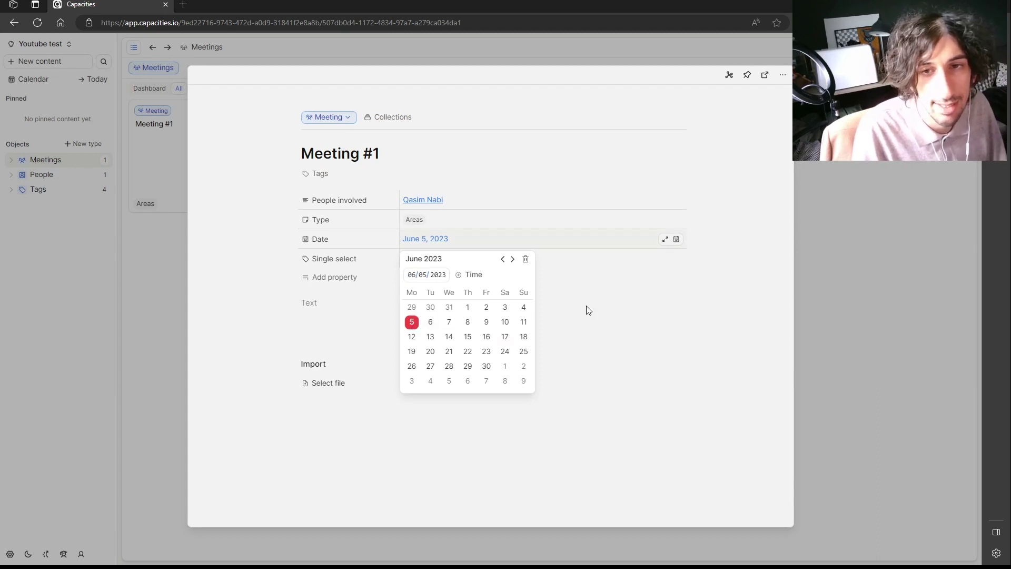
{"action": "left_click", "coordinate": [514, 297]}
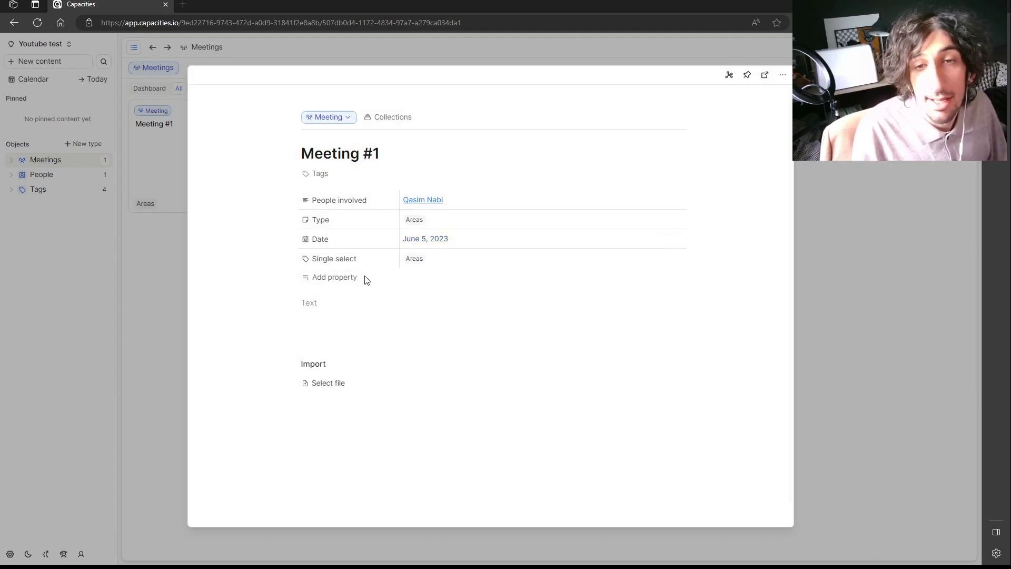
Close Meeting #1 and delete the accidental Untitled meeting.
{"action": "left_click", "coordinate": [834, 273]}
{"action": "left_click", "coordinate": [776, 86]}
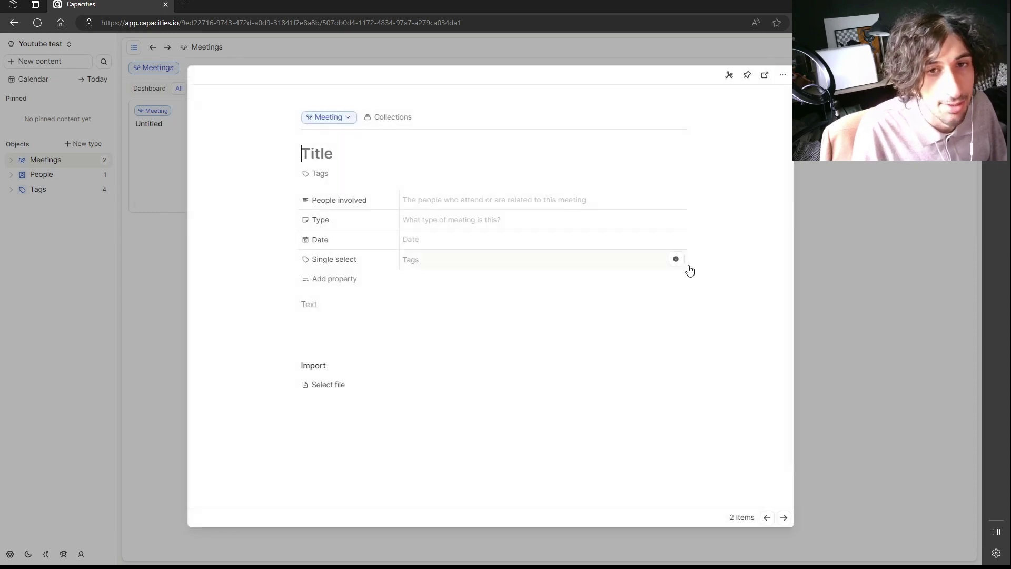
{"action": "key", "text": "Escape"}
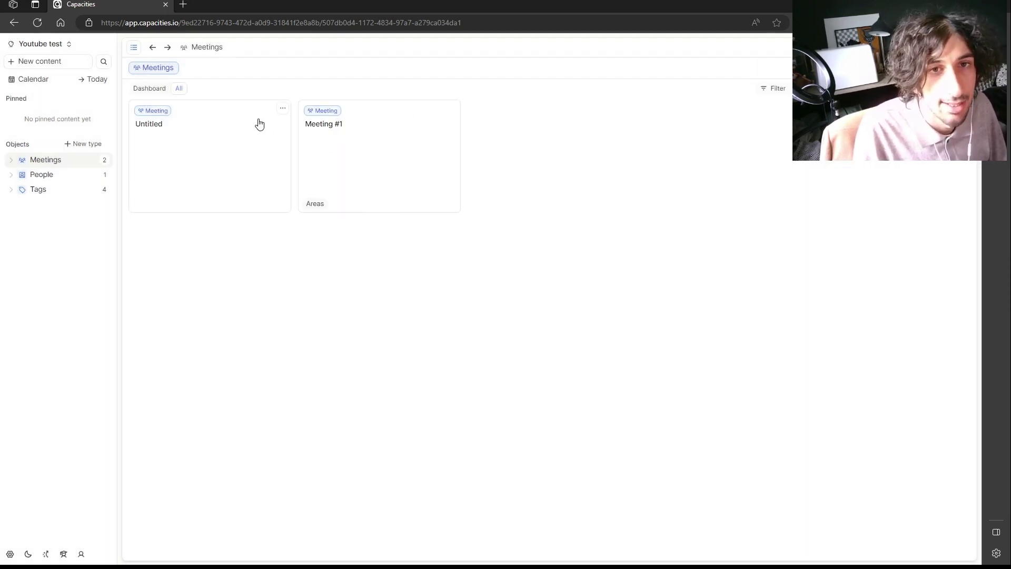
{"action": "left_click", "coordinate": [282, 108]}
{"action": "left_click", "coordinate": [217, 259]}
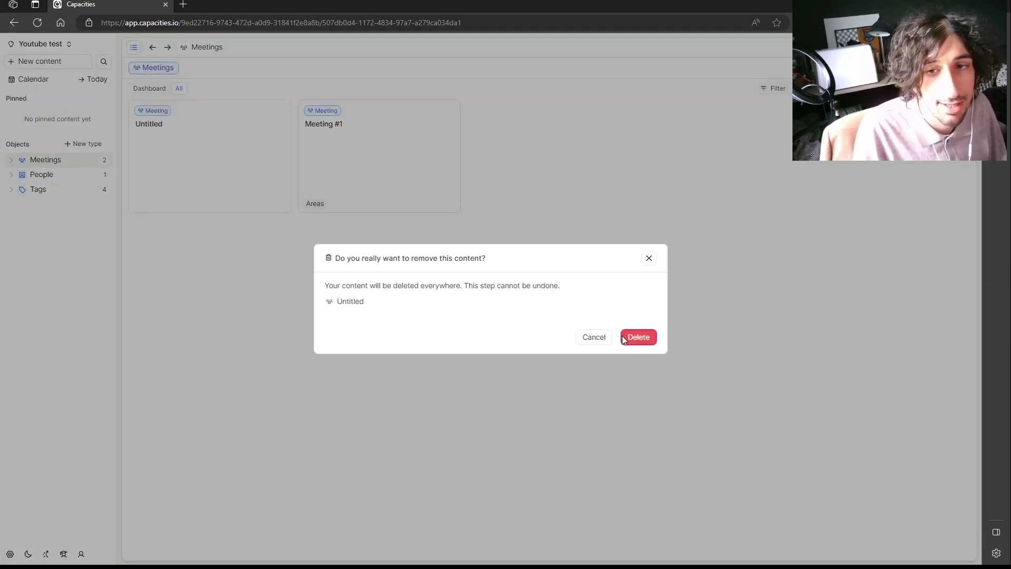
{"action": "left_click", "coordinate": [629, 336]}
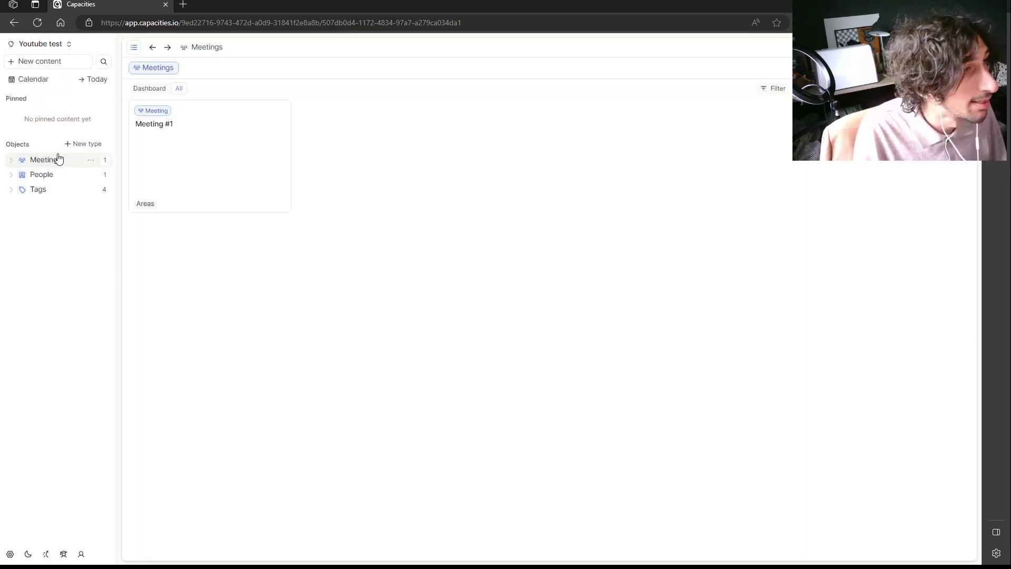
Start a custom object type named Outfit, plural Outfits.
{"action": "left_click", "coordinate": [92, 144]}
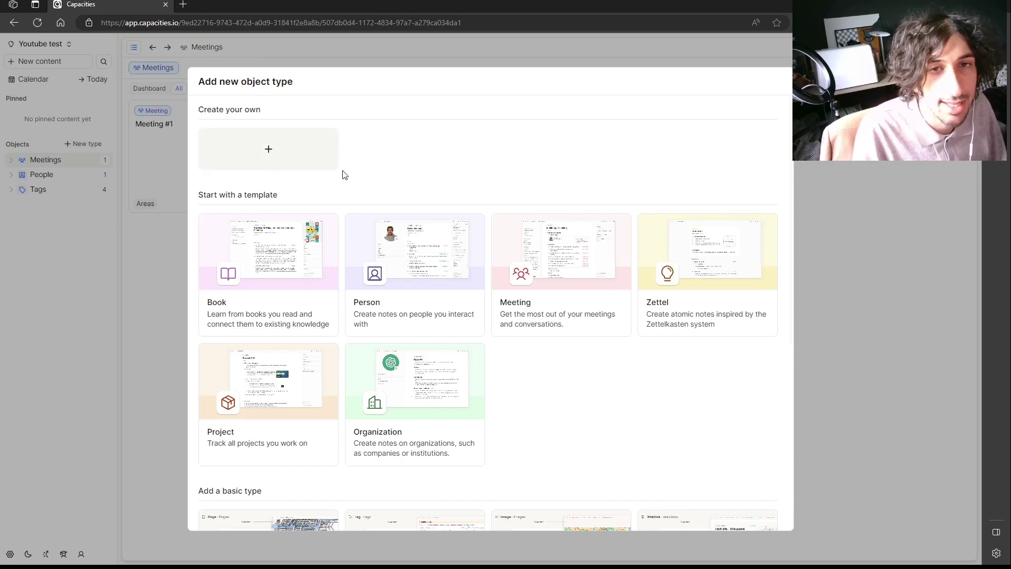
{"action": "left_click", "coordinate": [293, 162]}
{"action": "left_click", "coordinate": [635, 121]}
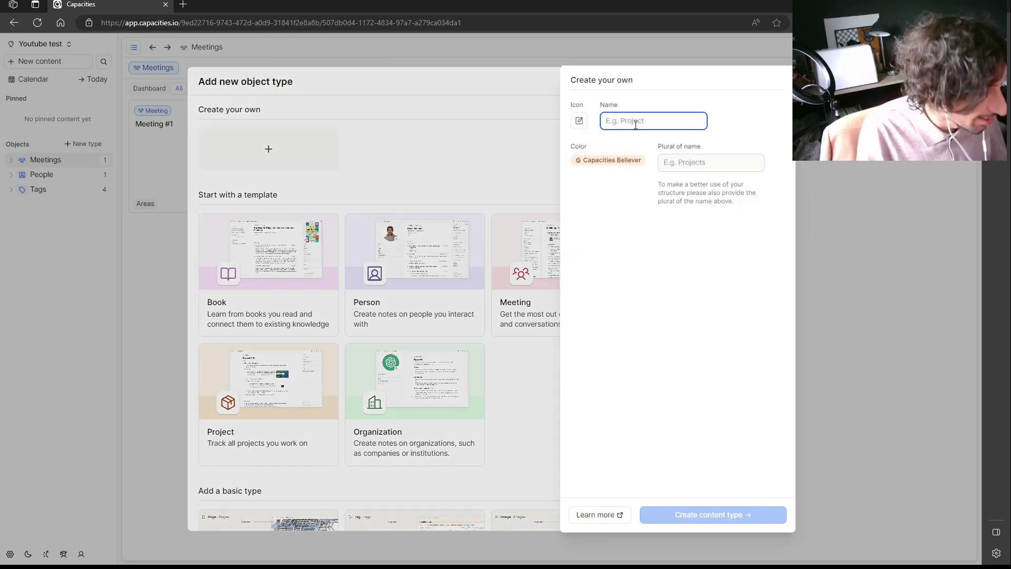
{"action": "type", "text": "Outfit"}
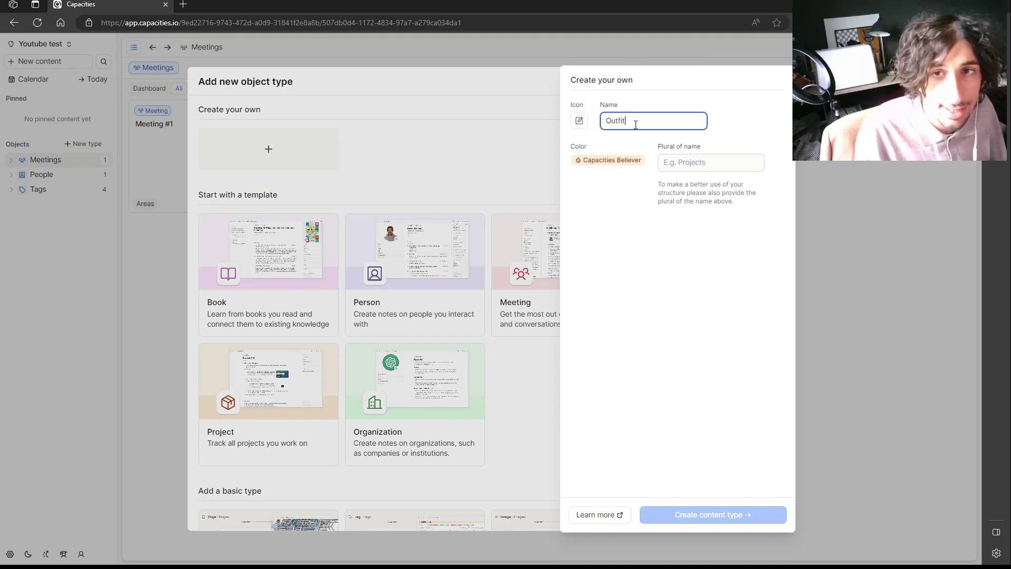
{"action": "left_click", "coordinate": [684, 161]}
{"action": "type", "text": "Outfits"}
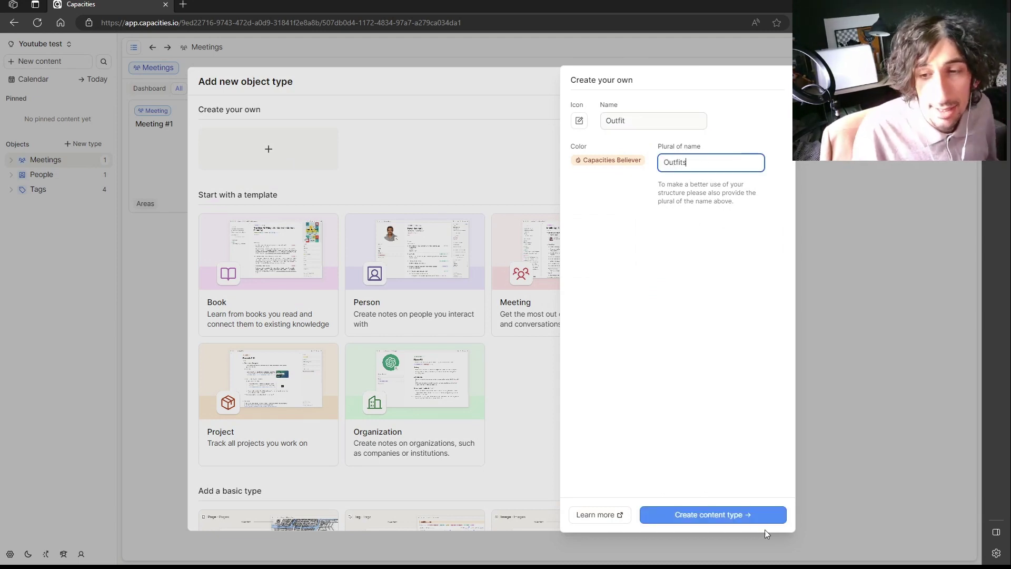
{"action": "left_click", "coordinate": [645, 149]}
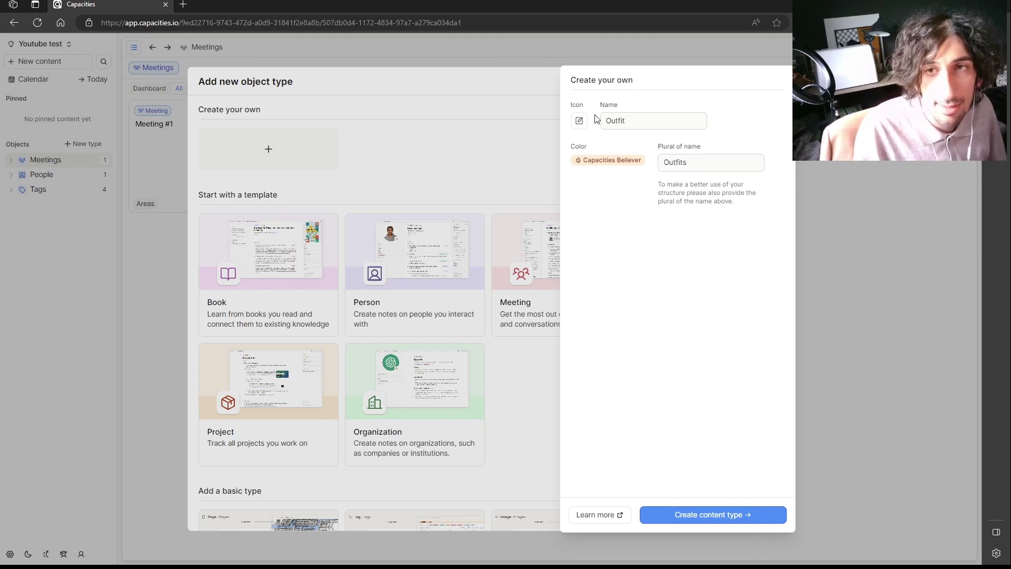
{"action": "left_click", "coordinate": [634, 121]}
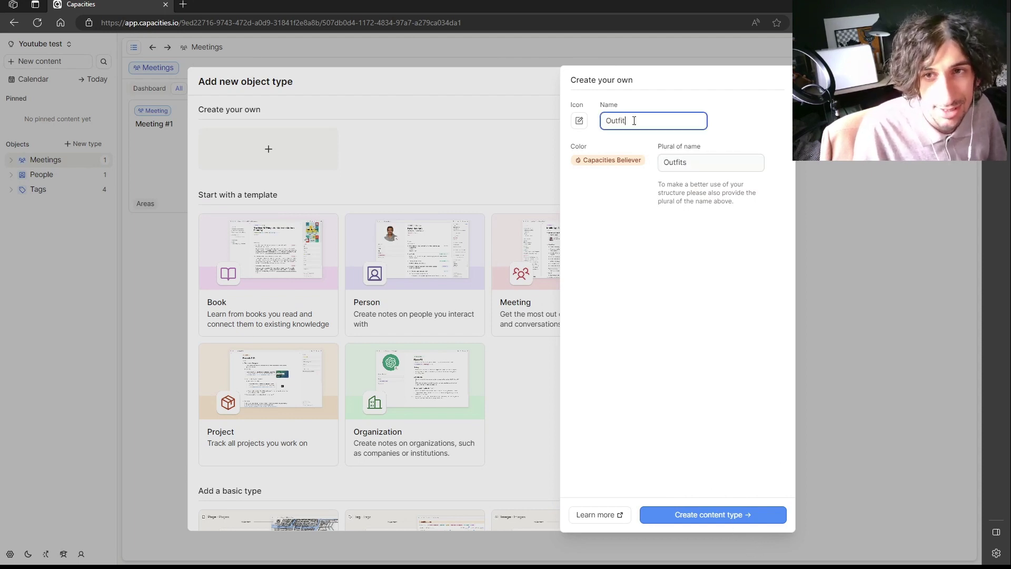
Give the Outfit type a person emoji icon, create it, and view Outfit #1.
{"action": "left_click", "coordinate": [580, 121]}
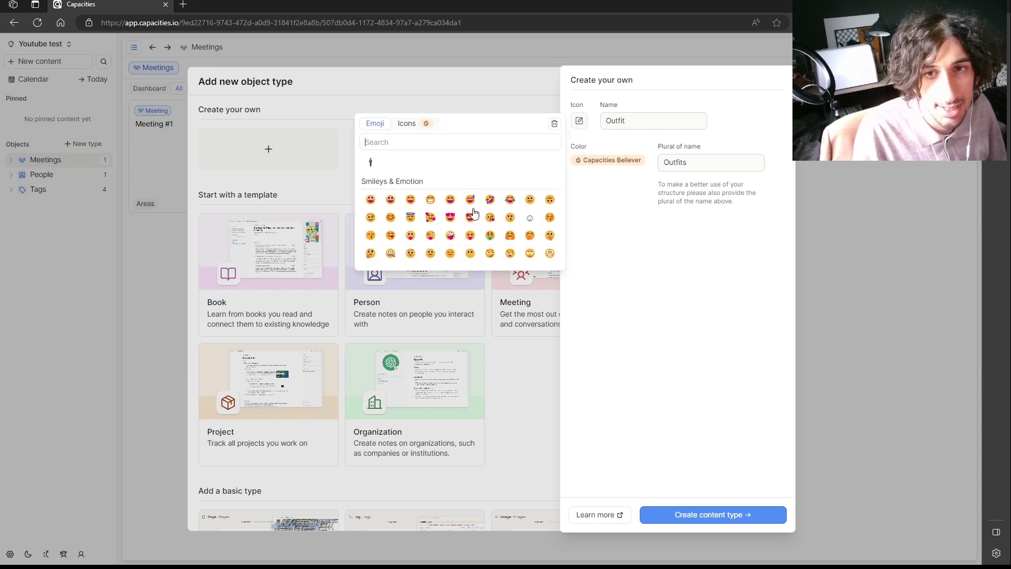
{"action": "left_click", "coordinate": [371, 162]}
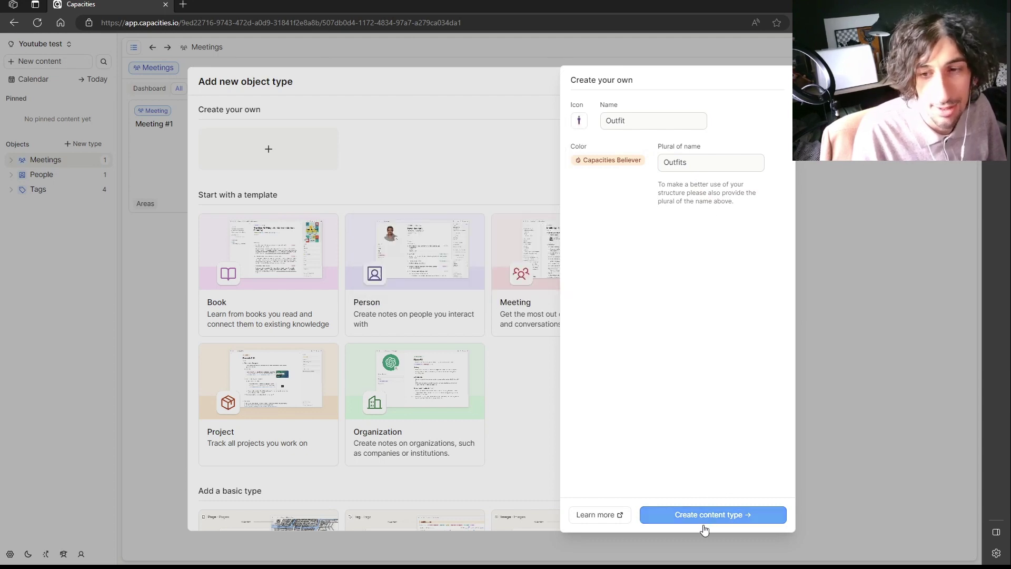
{"action": "left_click", "coordinate": [706, 518]}
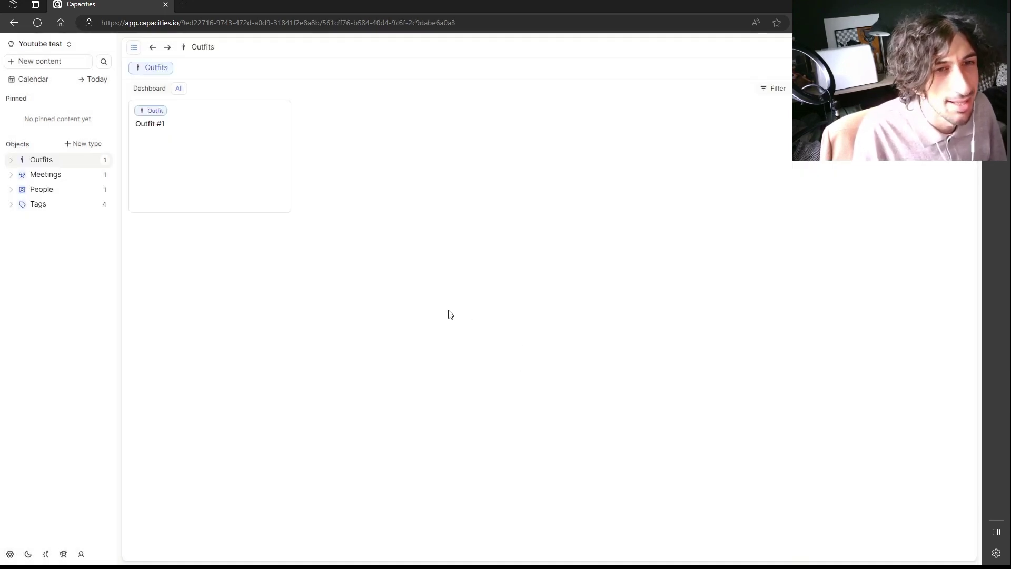
{"action": "left_click", "coordinate": [197, 168]}
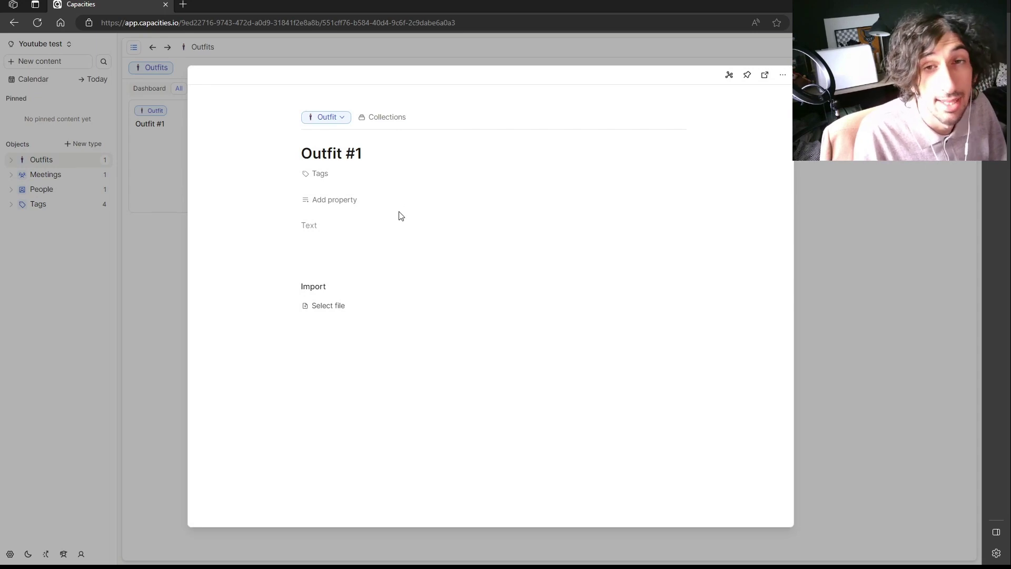
{"action": "left_click", "coordinate": [814, 194]}
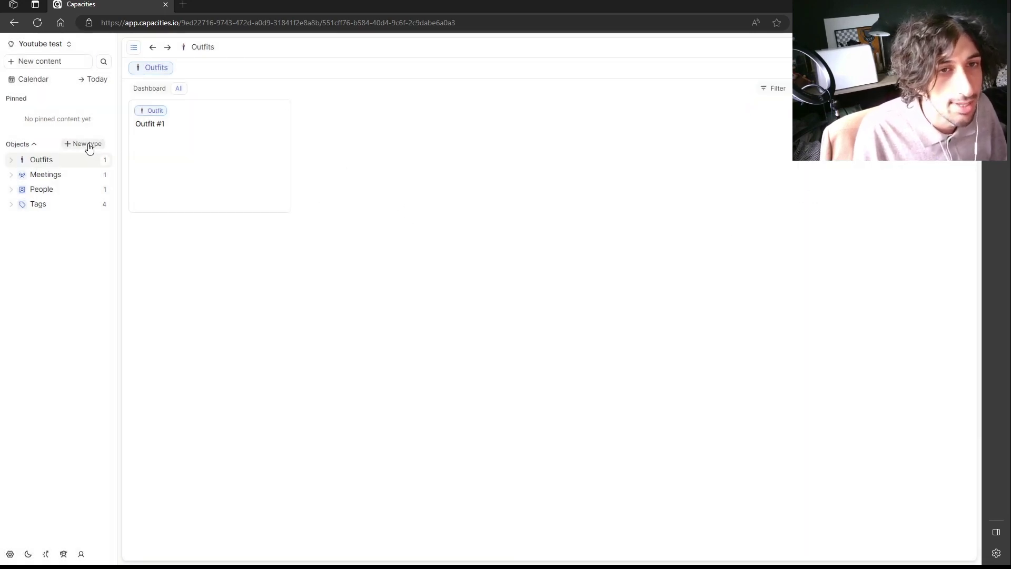
Create a Books object type from the Book template.
{"action": "left_click", "coordinate": [87, 144]}
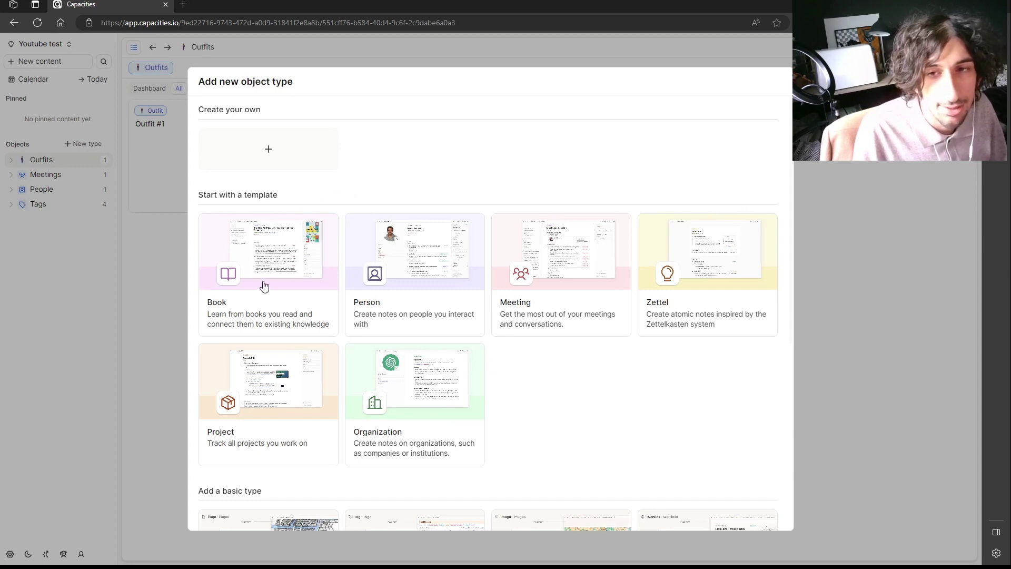
{"action": "left_click", "coordinate": [277, 269]}
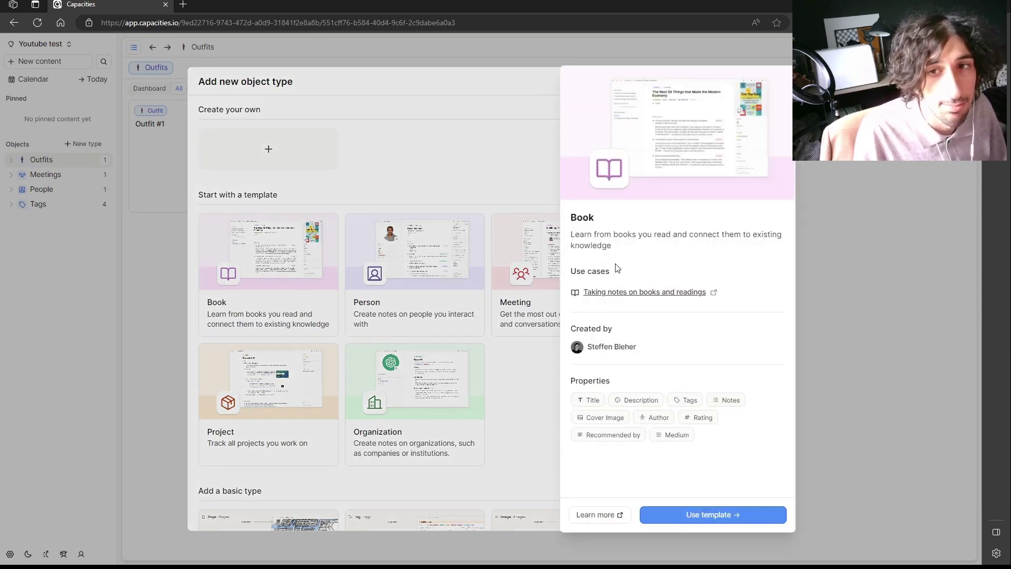
{"action": "left_click", "coordinate": [711, 519]}
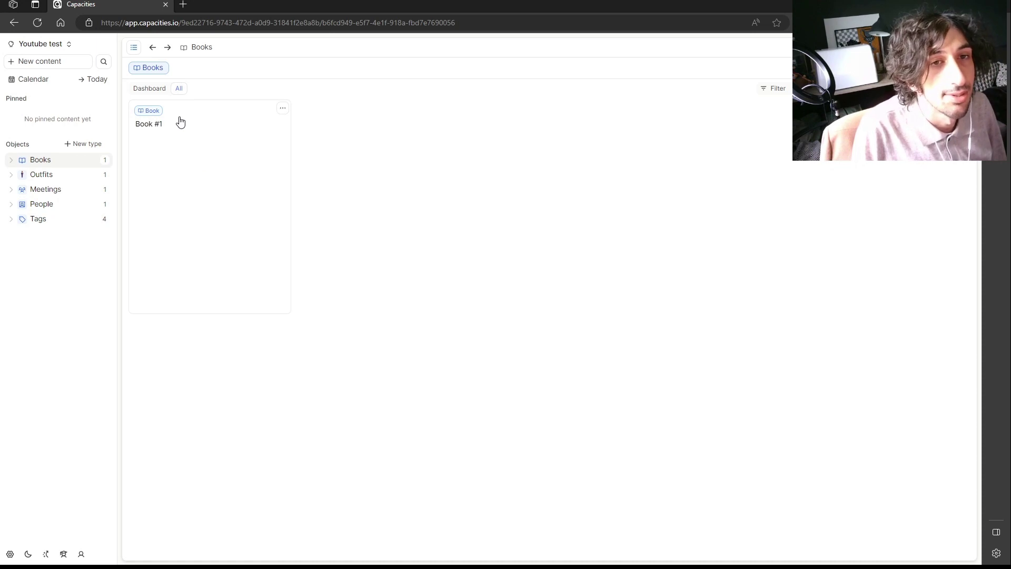
{"action": "left_click", "coordinate": [87, 145]}
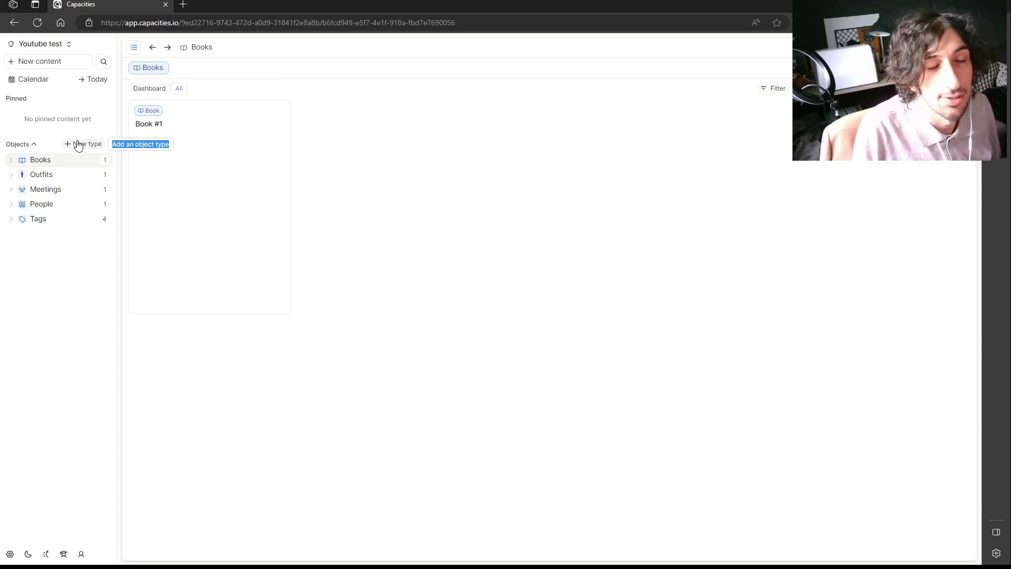
Delete the Medium property from Book #1 and close the page.
{"action": "left_click", "coordinate": [234, 157]}
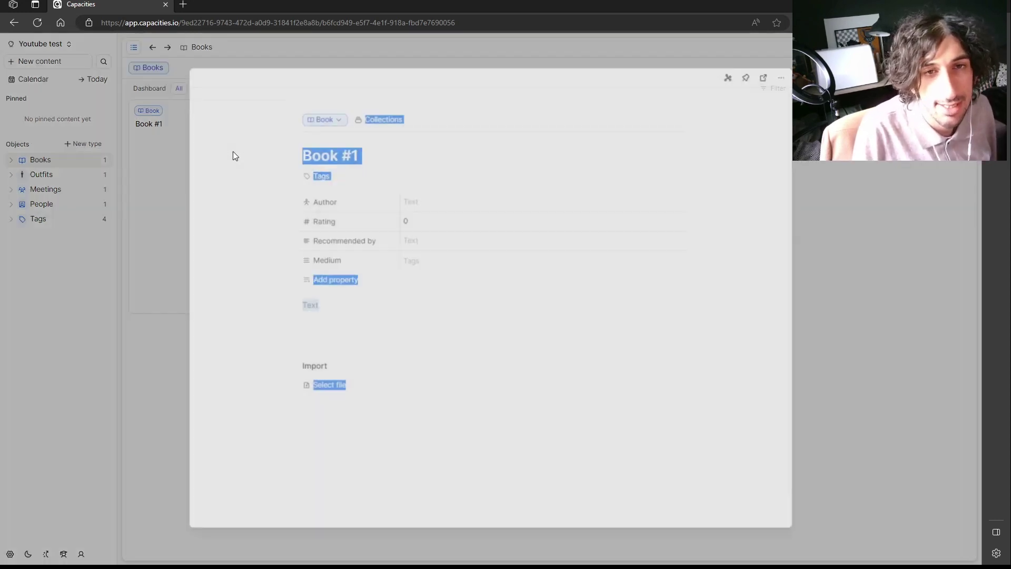
{"action": "left_click", "coordinate": [430, 331]}
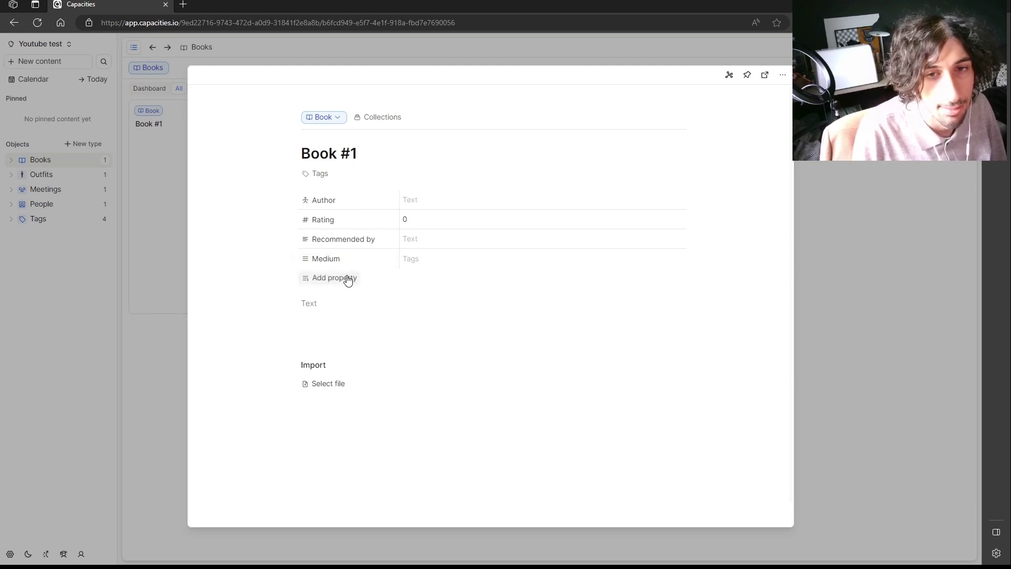
{"action": "left_click", "coordinate": [335, 264]}
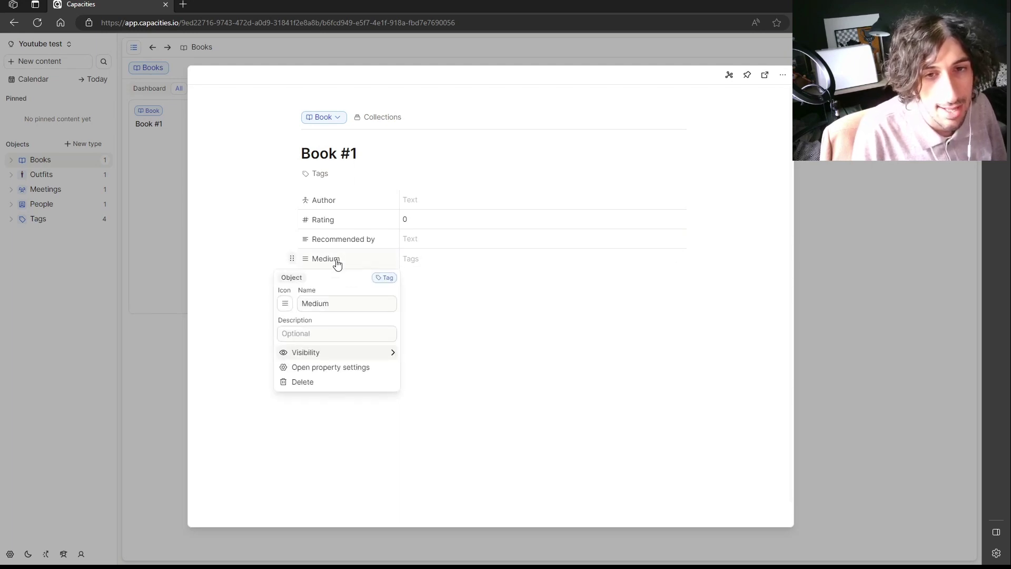
{"action": "left_click", "coordinate": [456, 258]}
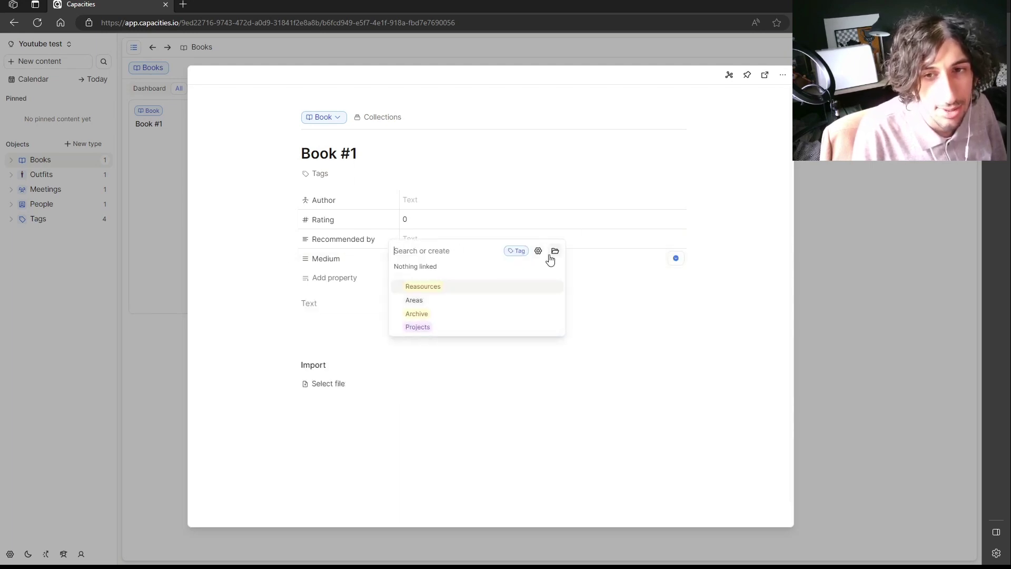
{"action": "left_click", "coordinate": [625, 285]}
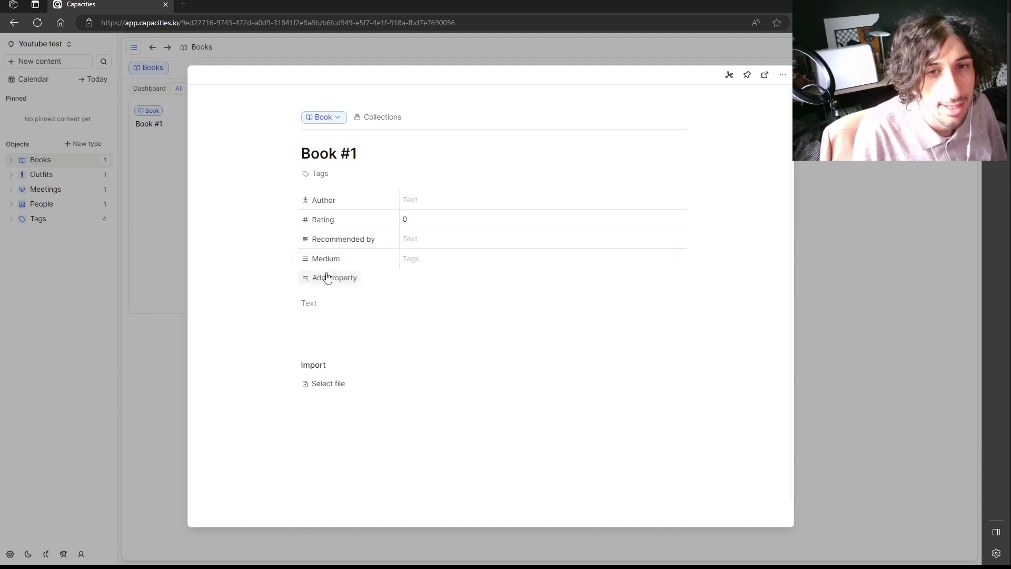
{"action": "left_click", "coordinate": [291, 258]}
{"action": "left_click", "coordinate": [303, 382]}
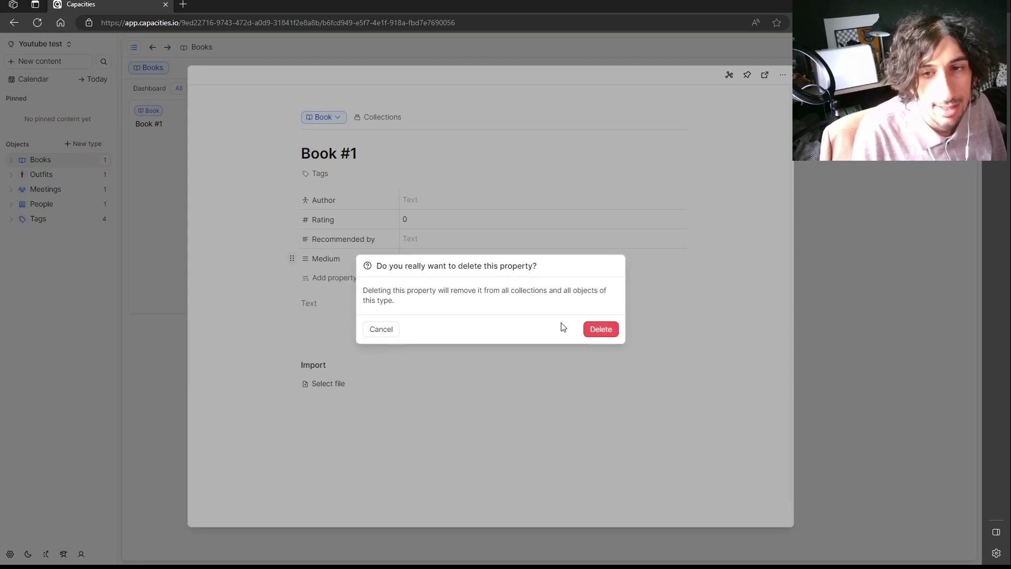
{"action": "left_click", "coordinate": [602, 327]}
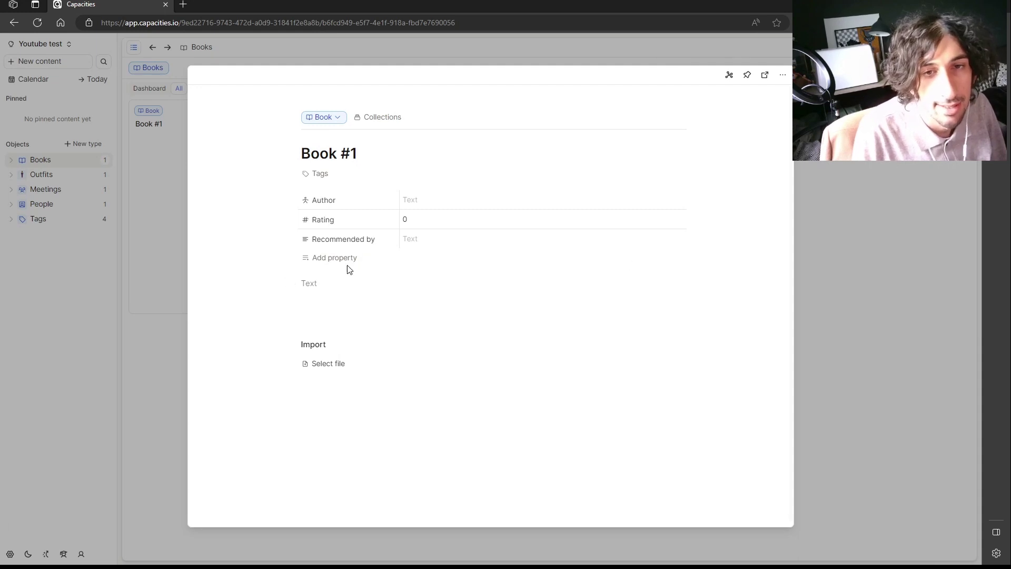
{"action": "left_click", "coordinate": [862, 242]}
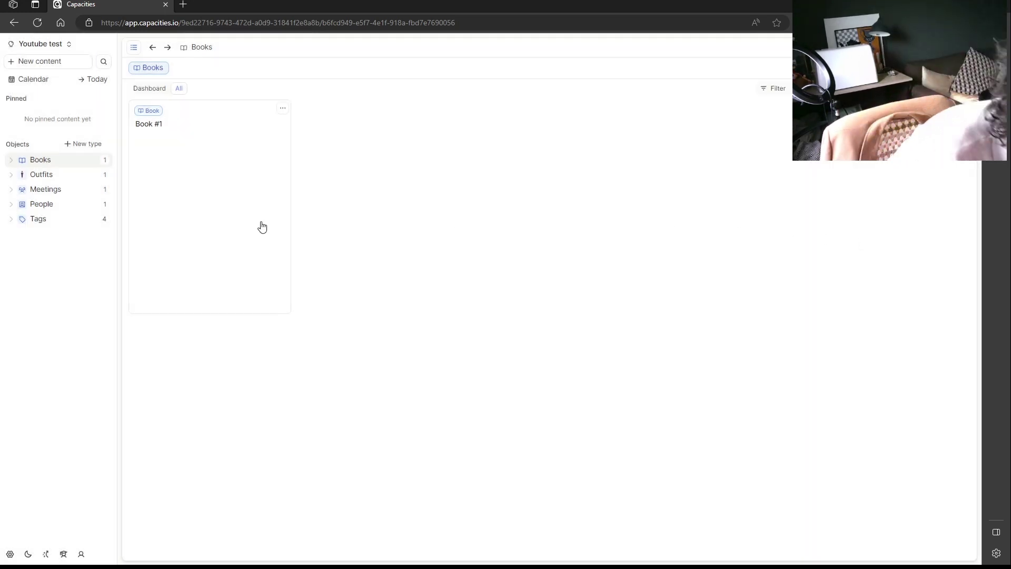
Create a Projects type from the Project template and add a person as Project #1's collaborator.
{"action": "left_click", "coordinate": [84, 144]}
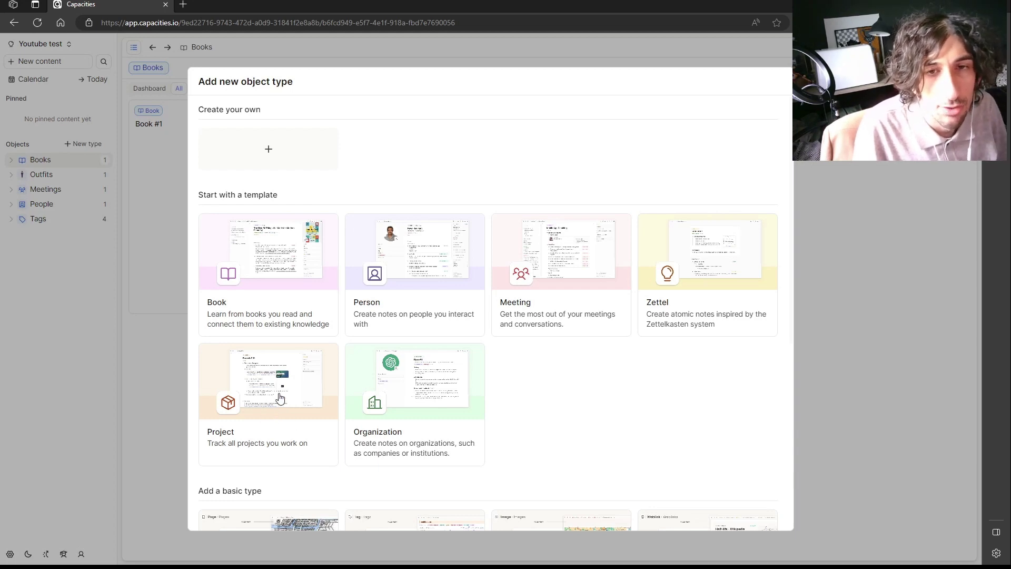
{"action": "left_click", "coordinate": [280, 396]}
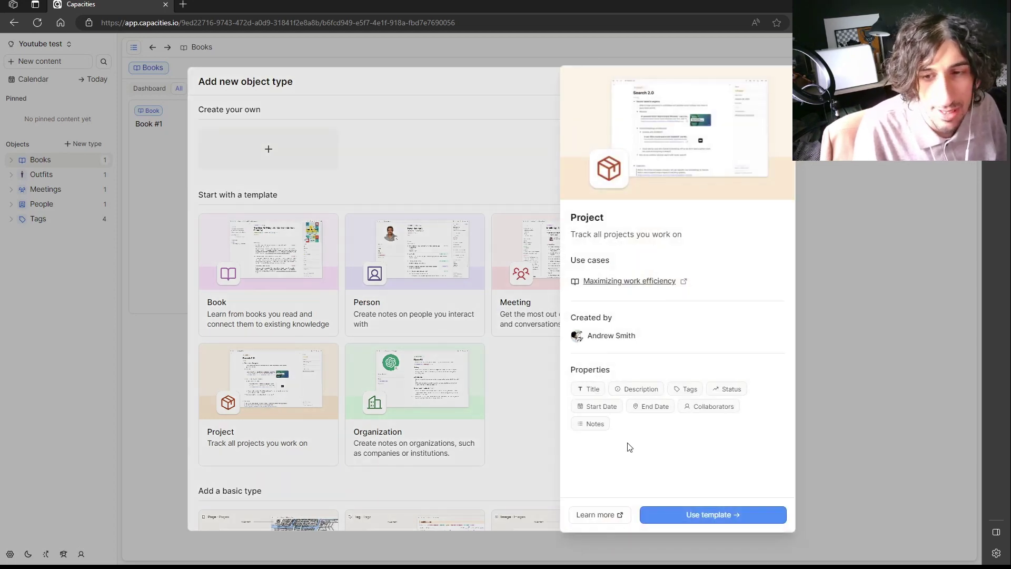
{"action": "left_click", "coordinate": [720, 521]}
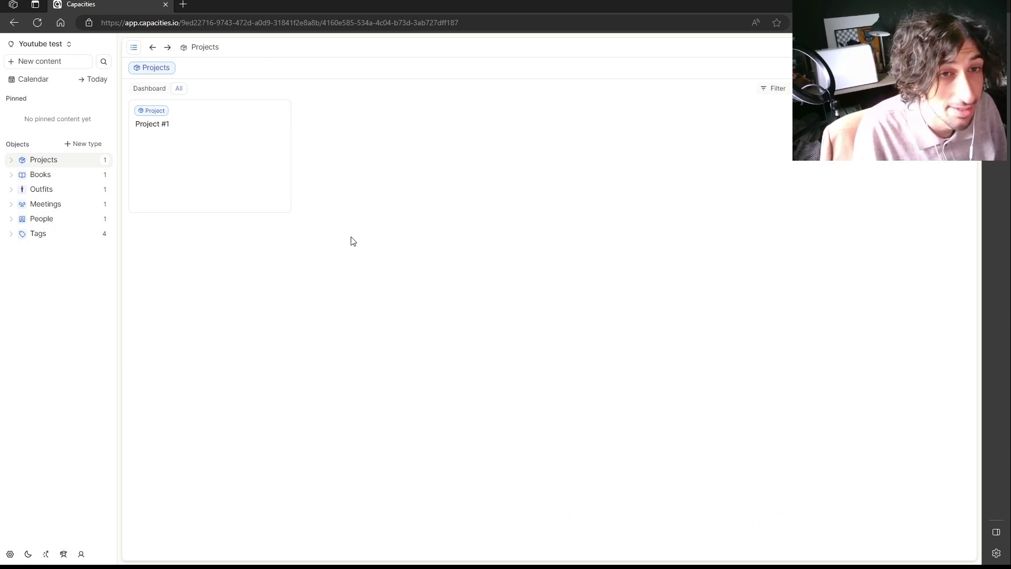
{"action": "left_click", "coordinate": [210, 149]}
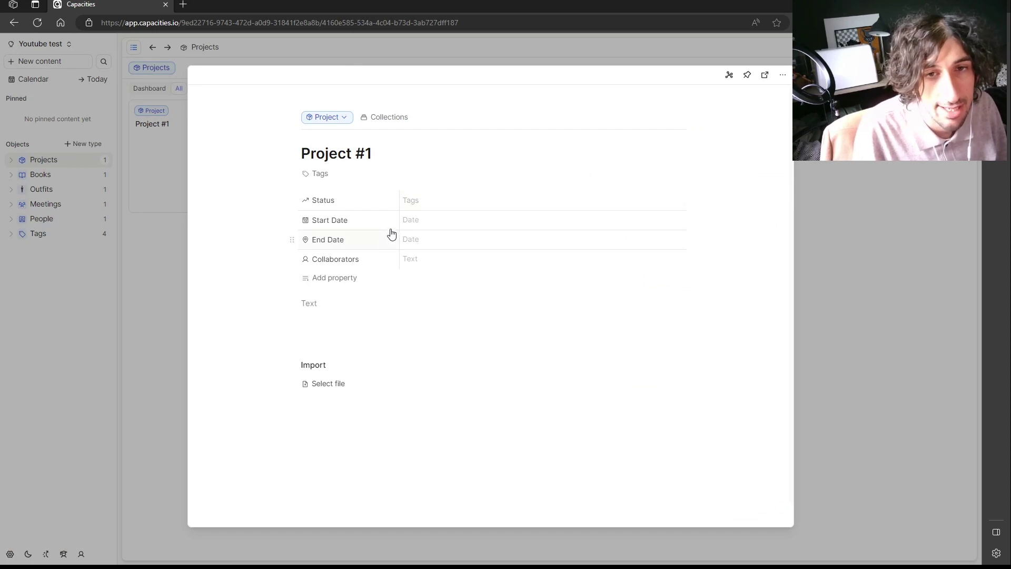
{"action": "left_click", "coordinate": [419, 258]}
{"action": "type", "text": "@qas"}
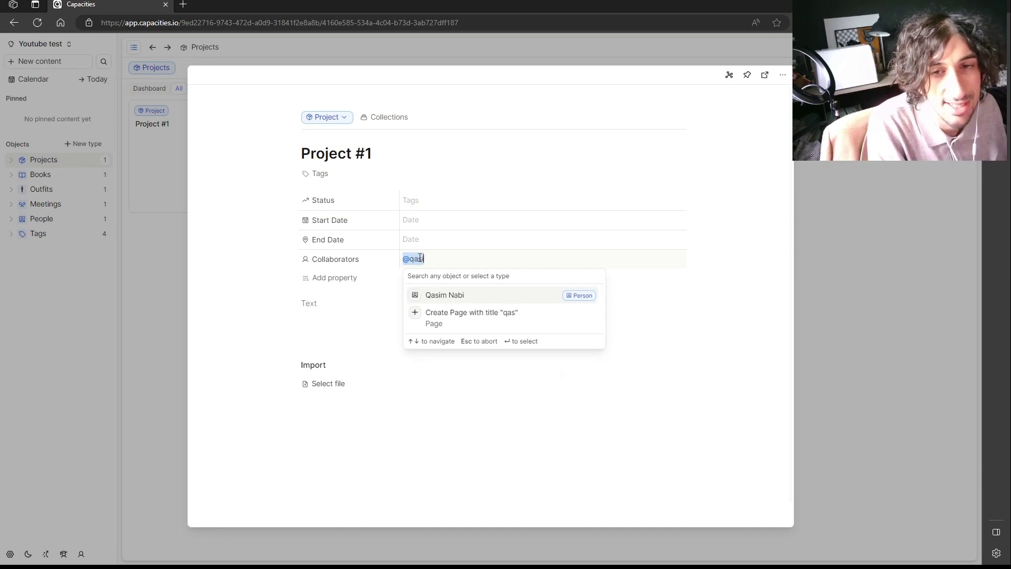
{"action": "key", "text": "Return"}
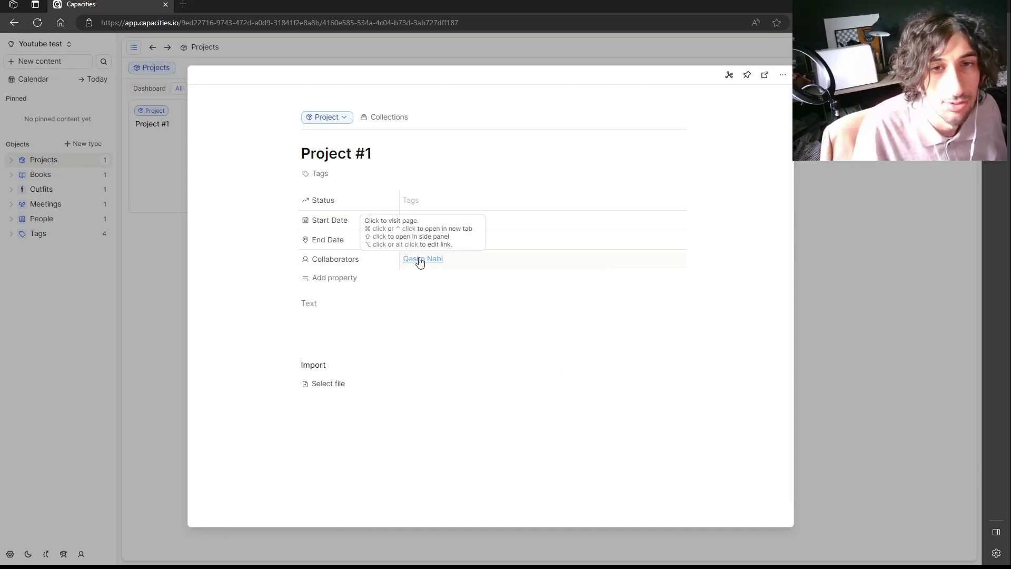
Add a Single select property to Project #1 and set it to Areas.
{"action": "left_click", "coordinate": [359, 285]}
{"action": "left_click", "coordinate": [369, 410]}
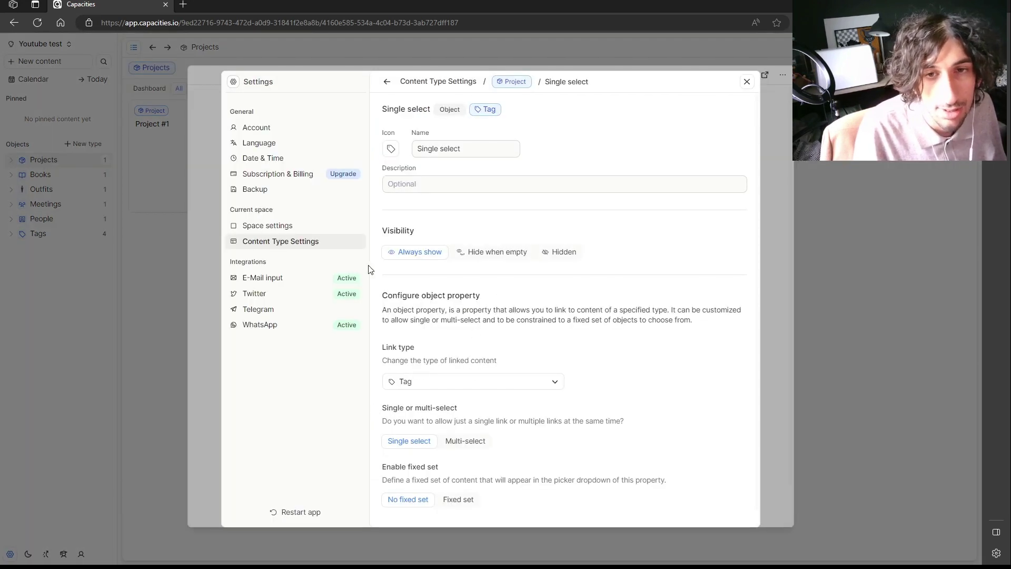
{"action": "left_click", "coordinate": [772, 69]}
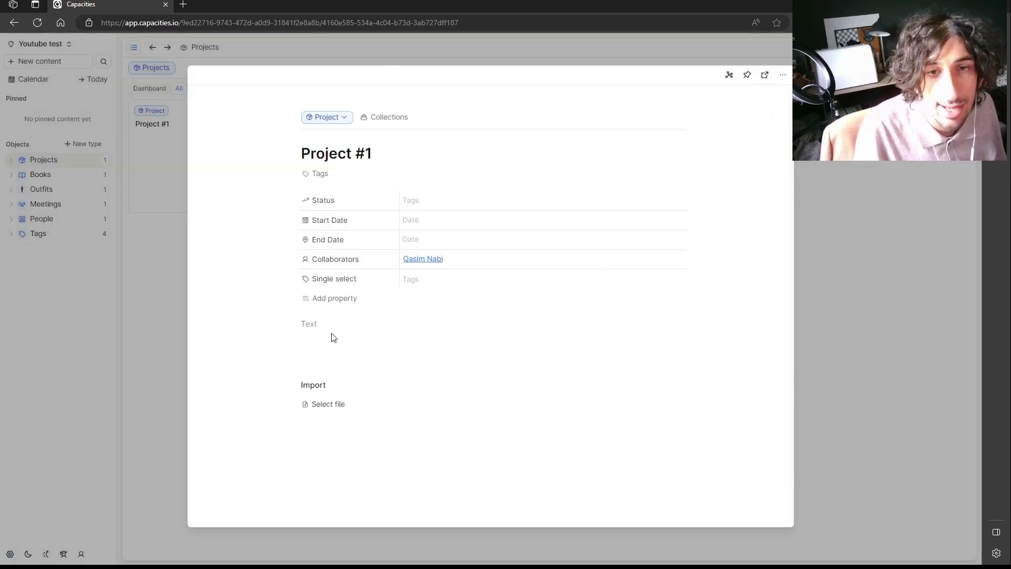
{"action": "left_click", "coordinate": [427, 284]}
{"action": "left_click", "coordinate": [467, 322]}
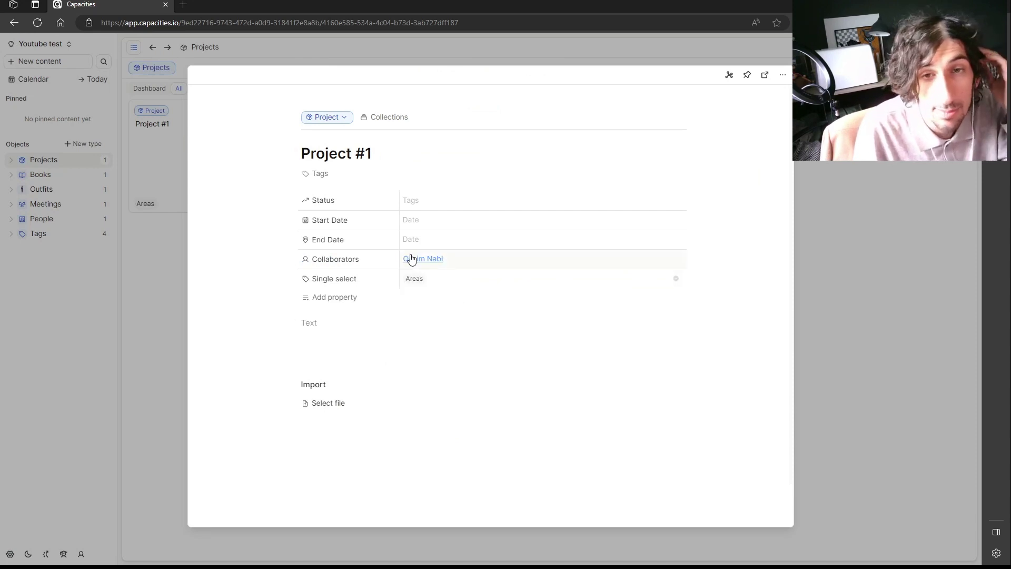
Set Project #1's dates to start June 5 and end June 30, 2023.
{"action": "left_click", "coordinate": [442, 221]}
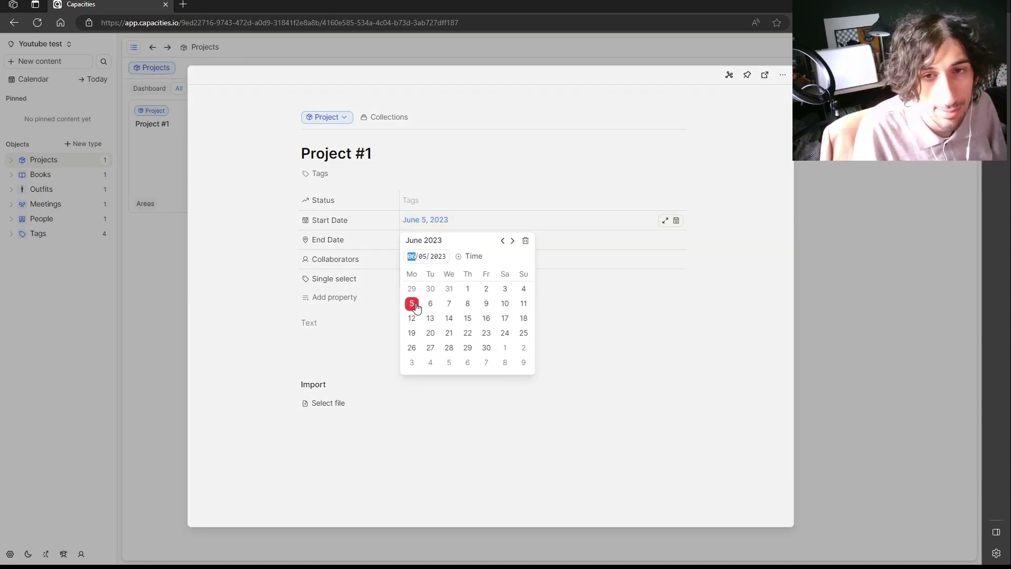
{"action": "left_click", "coordinate": [571, 244]}
{"action": "left_click", "coordinate": [538, 238]}
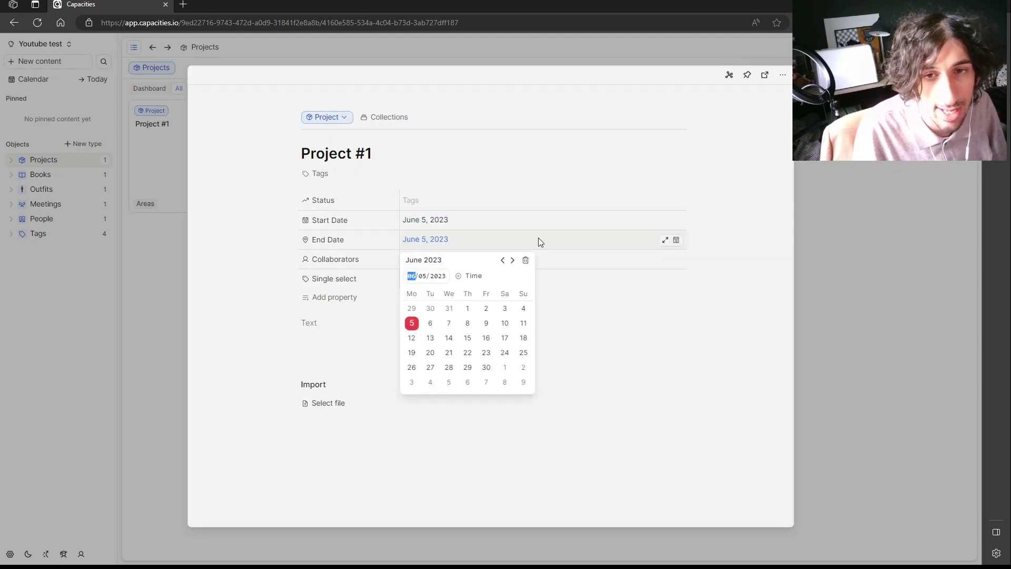
{"action": "left_click", "coordinate": [487, 368]}
{"action": "left_click", "coordinate": [608, 367]}
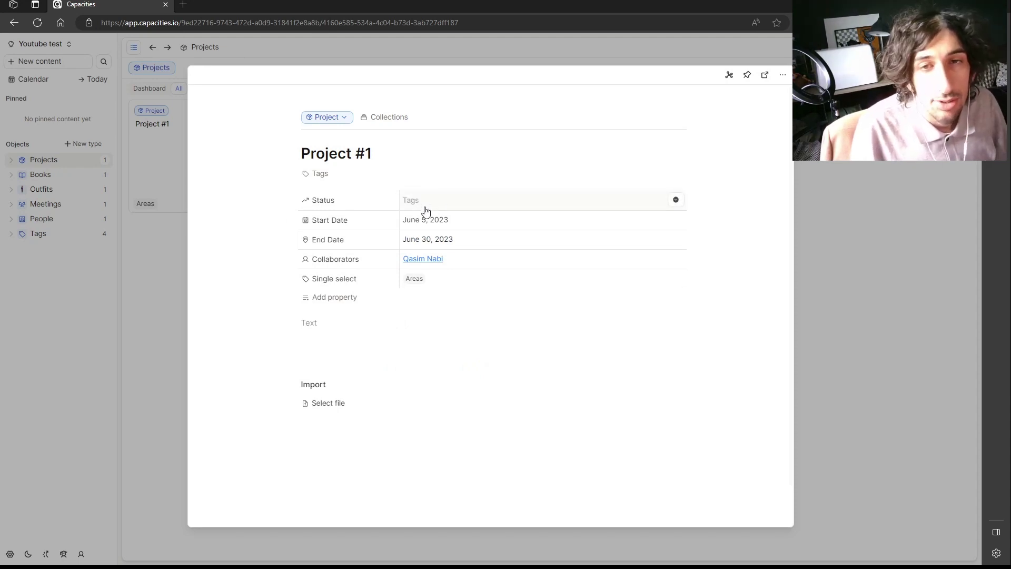
Delete the Status property and add a new Text property.
{"action": "left_click", "coordinate": [337, 203]}
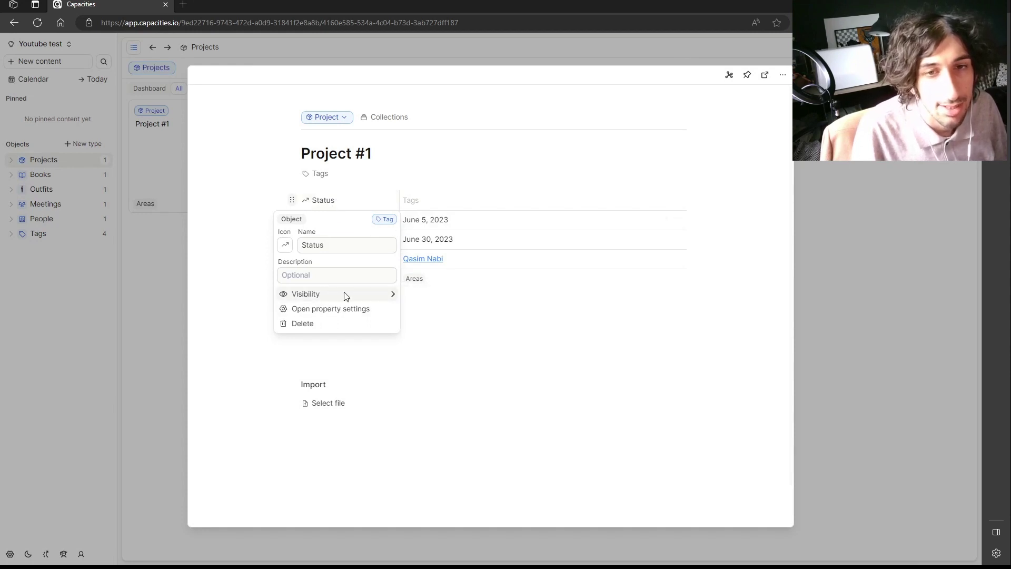
{"action": "left_click", "coordinate": [343, 310]}
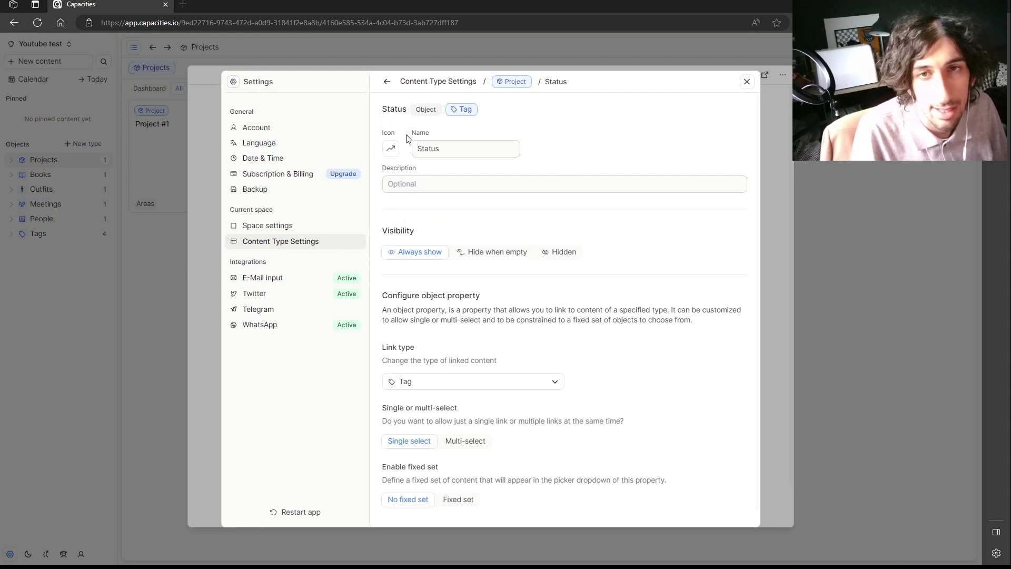
{"action": "left_click", "coordinate": [461, 384]}
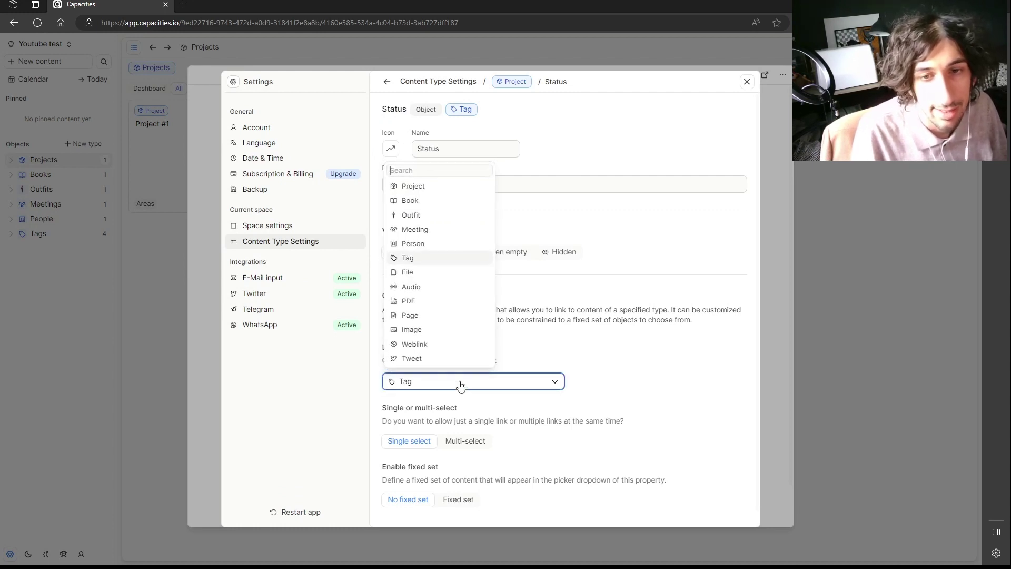
{"action": "left_click", "coordinate": [540, 430]}
{"action": "left_click", "coordinate": [746, 83]}
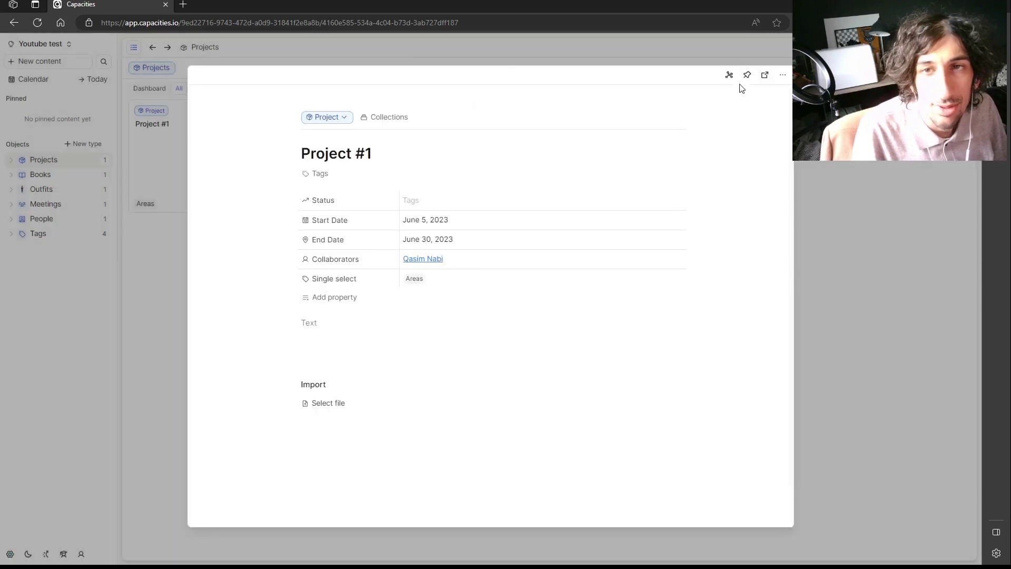
{"action": "left_click", "coordinate": [287, 196]}
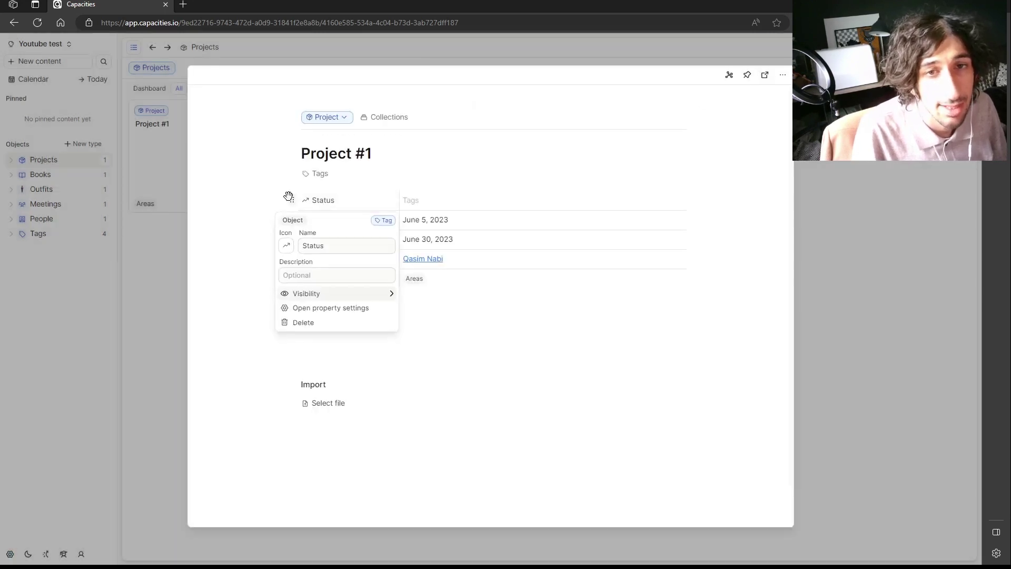
{"action": "left_click", "coordinate": [320, 327]}
{"action": "left_click", "coordinate": [588, 334]}
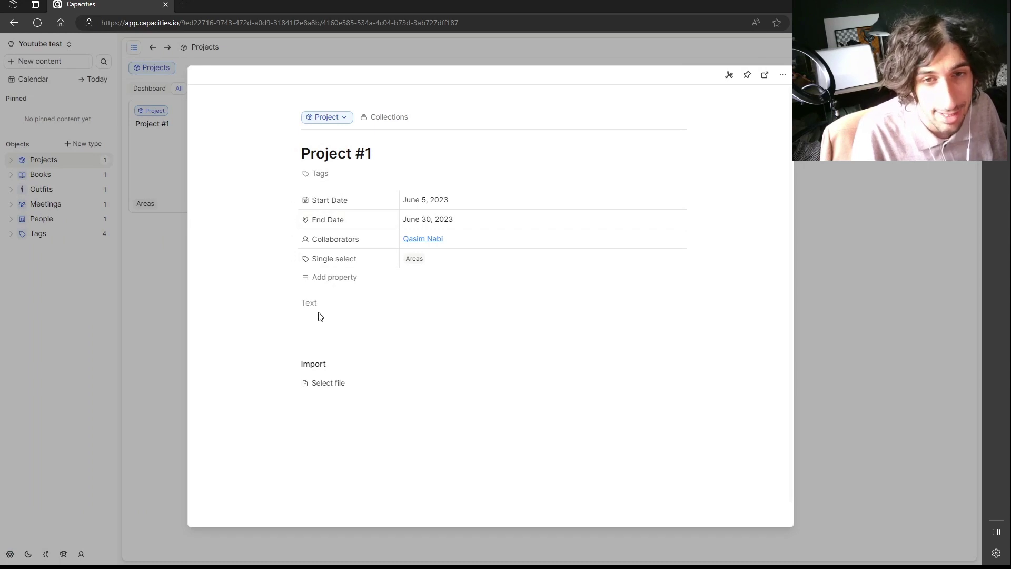
{"action": "left_click", "coordinate": [335, 281]}
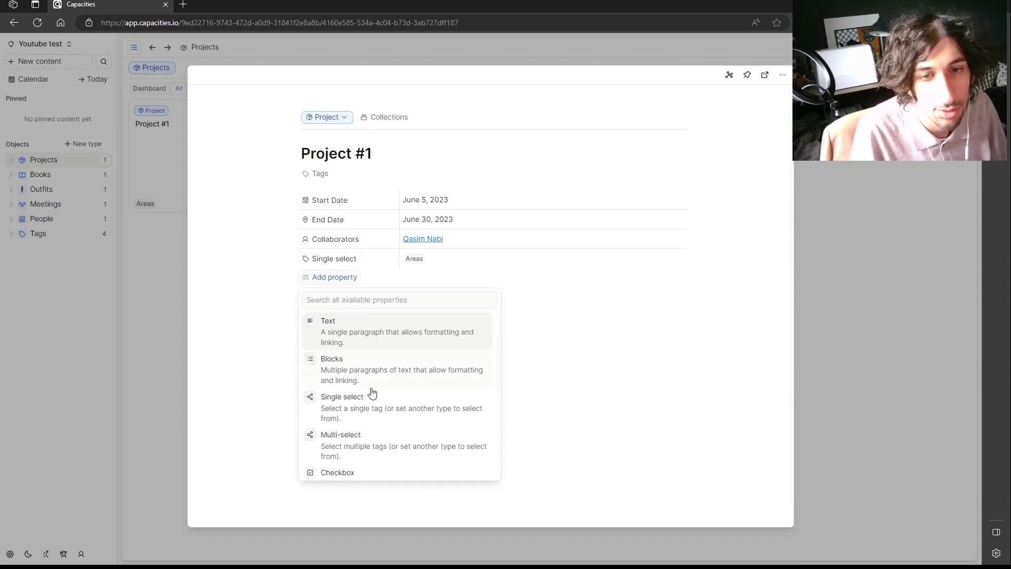
{"action": "left_click", "coordinate": [368, 336]}
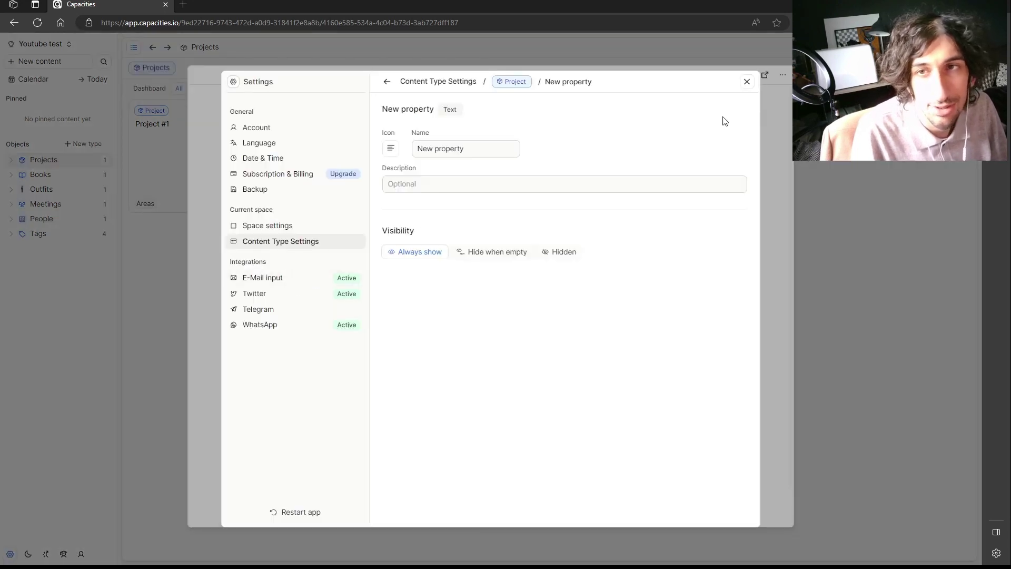
Rename the Project type's 'New property' text field to 'Stauts' and close Settings.
{"action": "left_click", "coordinate": [479, 156]}
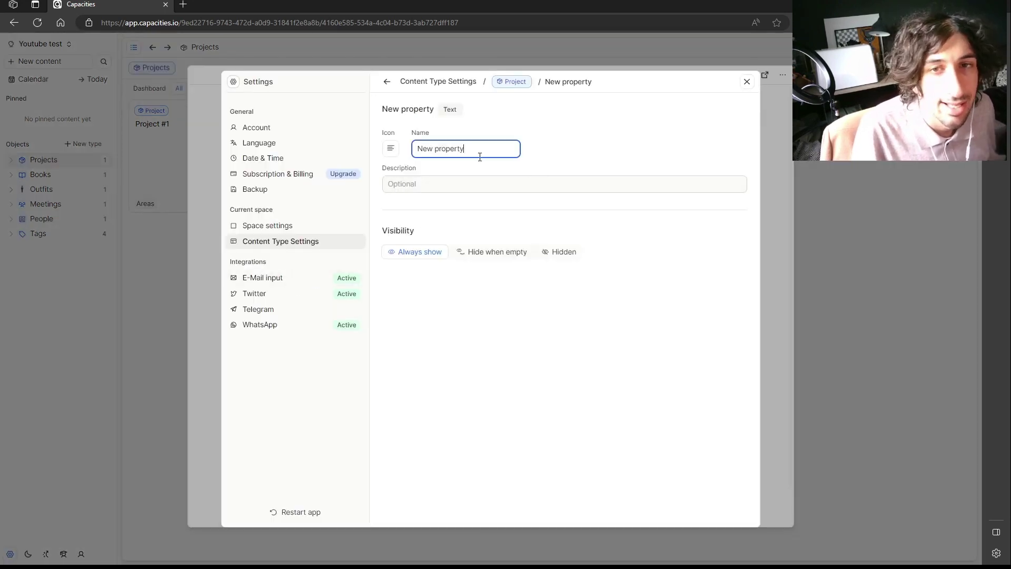
{"action": "key", "text": "ctrl+a"}
{"action": "type", "text": "Stauts"}
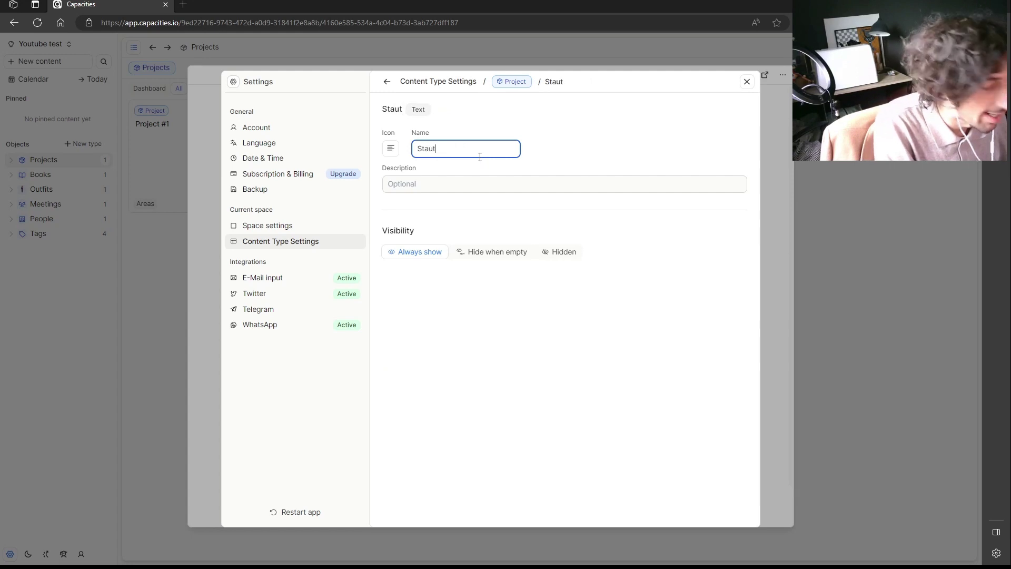
{"action": "left_click", "coordinate": [747, 82]}
Move Stauts above Start Date and set it to 'Doing, but struggling with design'.
{"action": "left_click", "coordinate": [292, 278]}
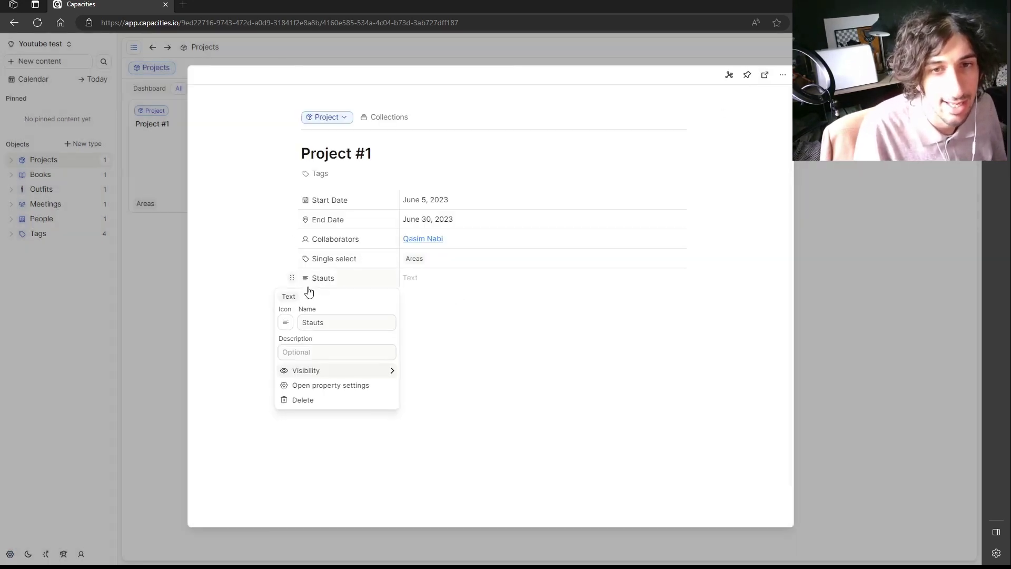
{"action": "left_click_drag", "start_coordinate": [292, 278], "coordinate": [293, 195]}
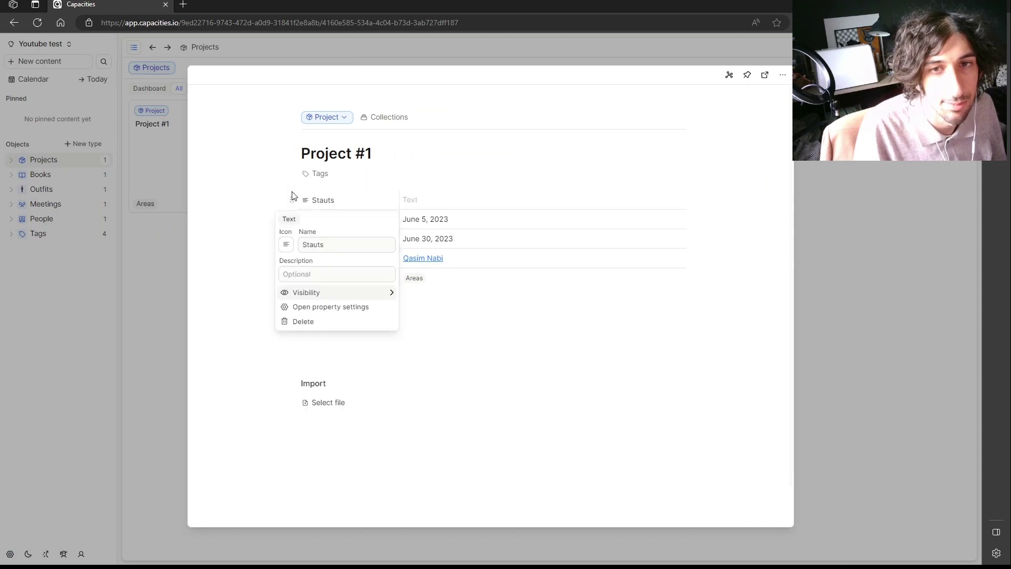
{"action": "left_click", "coordinate": [452, 198]}
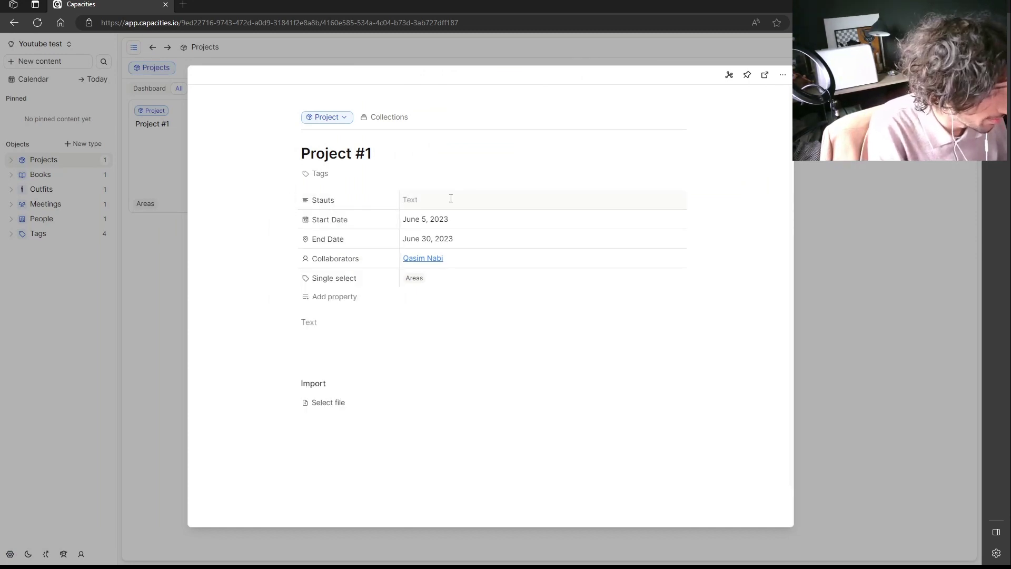
{"action": "type", "text": "Doing, but strug"}
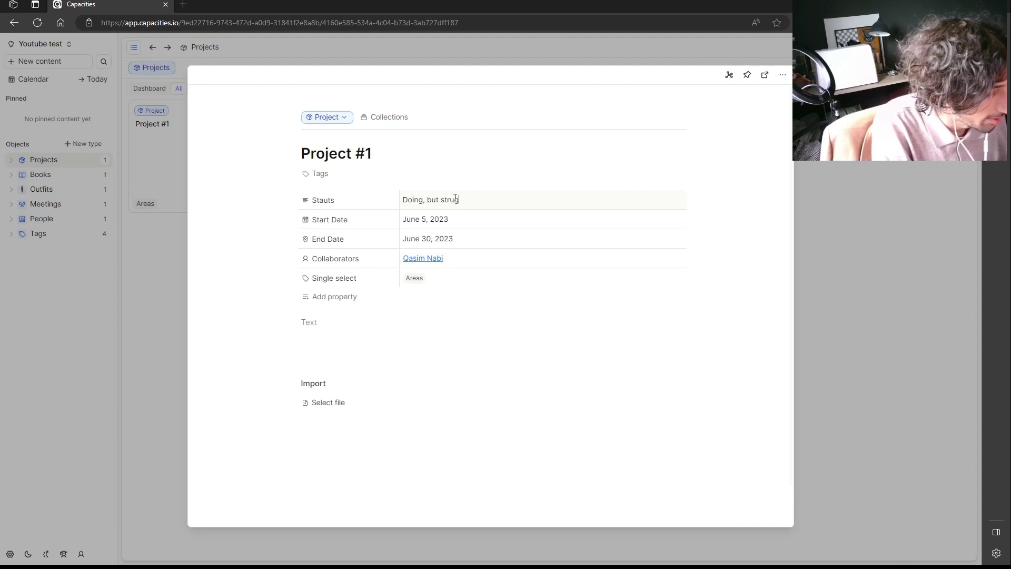
{"action": "type", "text": "design"}
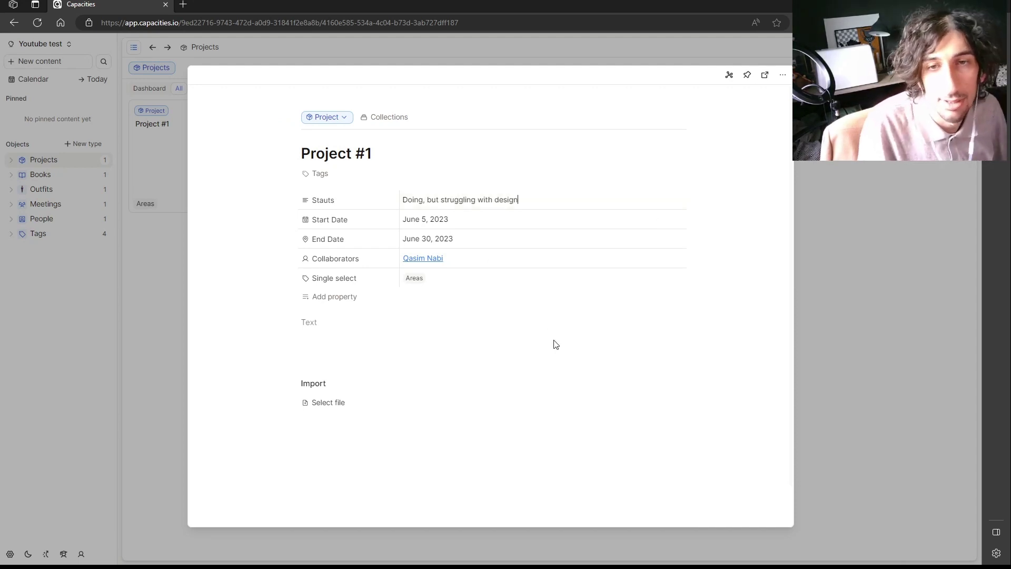
{"action": "left_click", "coordinate": [566, 315]}
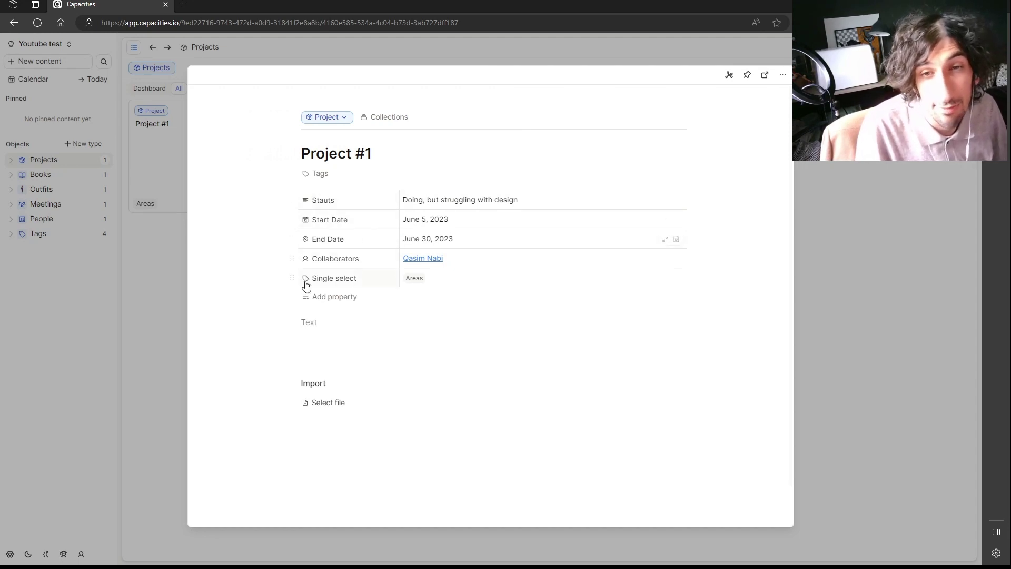
{"action": "left_click", "coordinate": [866, 241]}
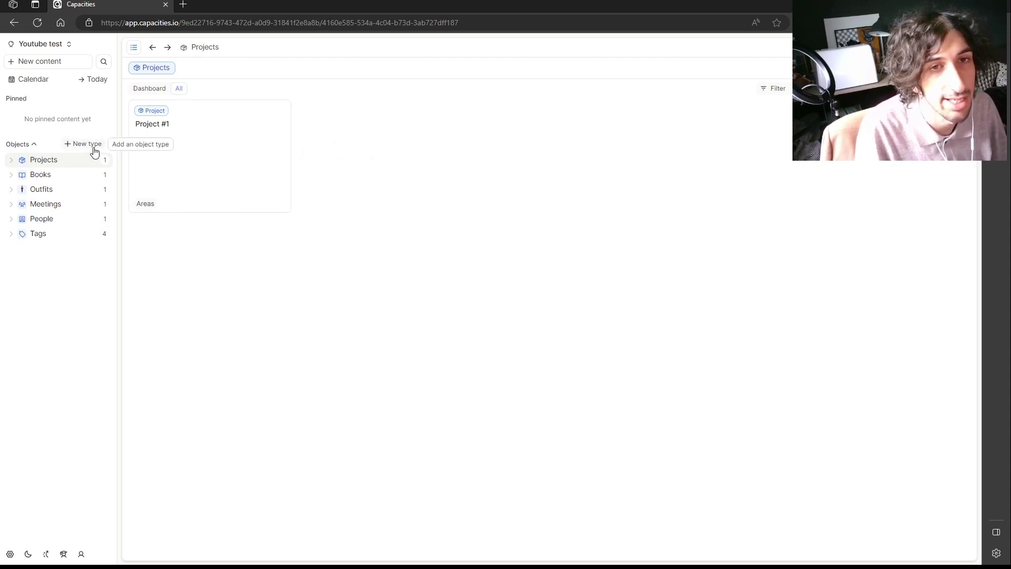
Tag Project #1 with Projects and close the page.
{"action": "left_click", "coordinate": [206, 157]}
{"action": "left_click", "coordinate": [320, 175]}
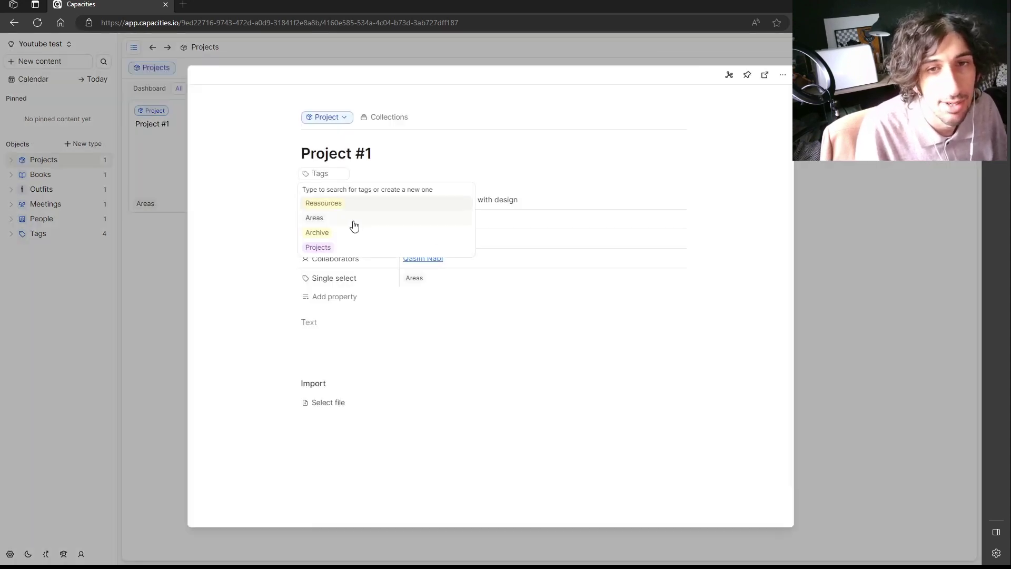
{"action": "left_click", "coordinate": [345, 247]}
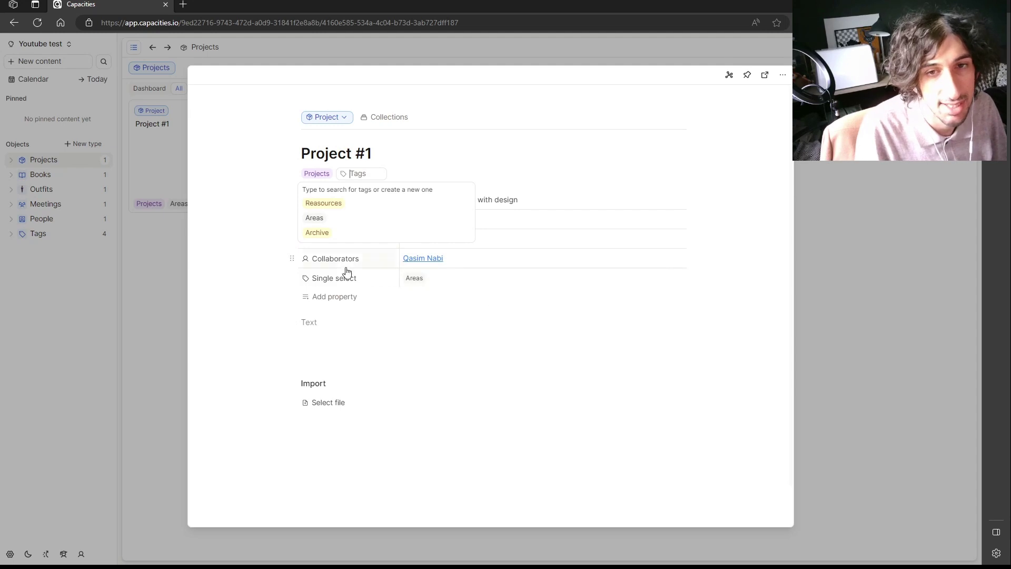
{"action": "left_click", "coordinate": [431, 360]}
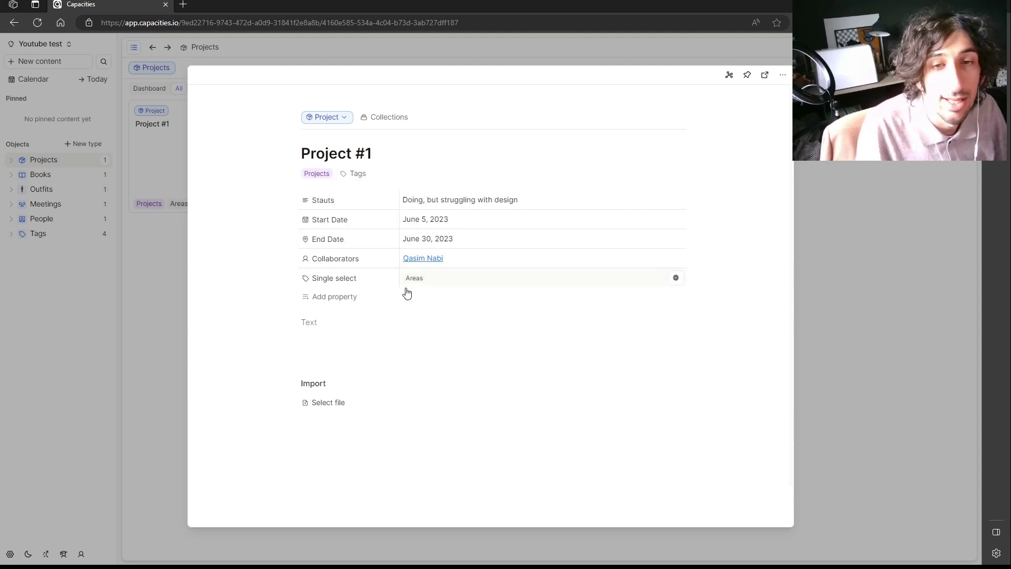
{"action": "left_click", "coordinate": [846, 227]}
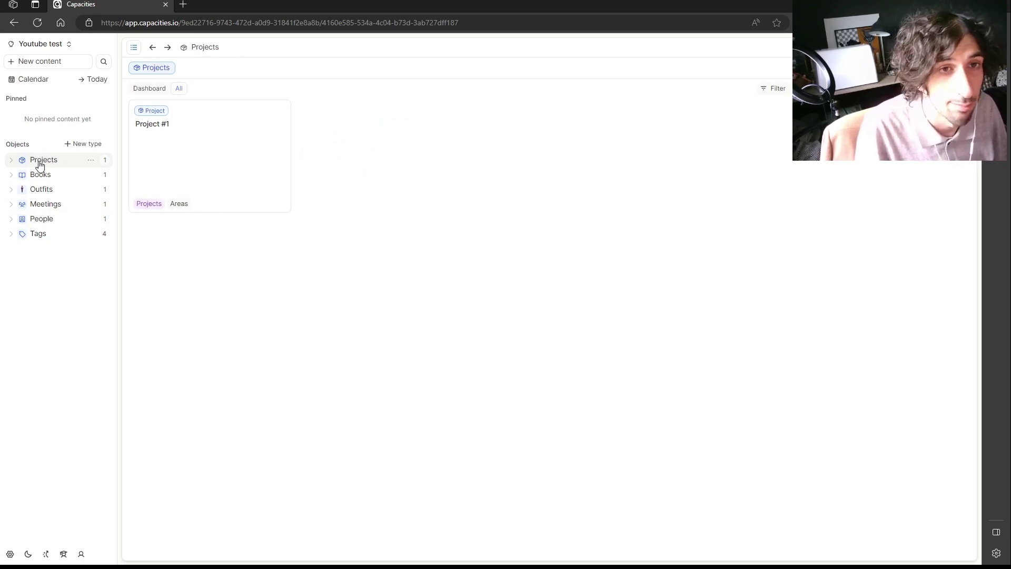
Create a custom type 'Persinal social media' with plural 'Personal social medias'.
{"action": "left_click", "coordinate": [86, 145]}
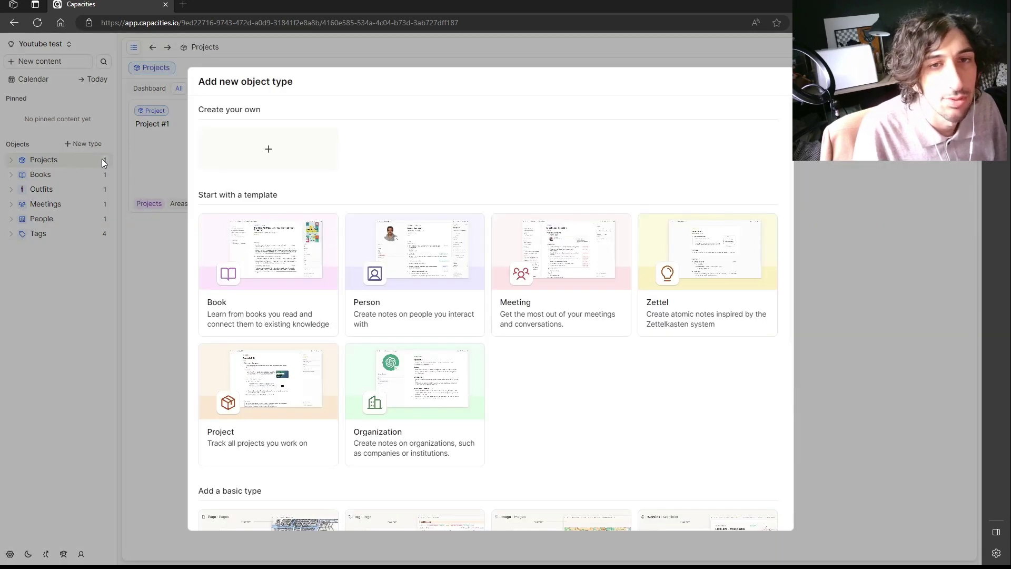
{"action": "left_click", "coordinate": [260, 139]}
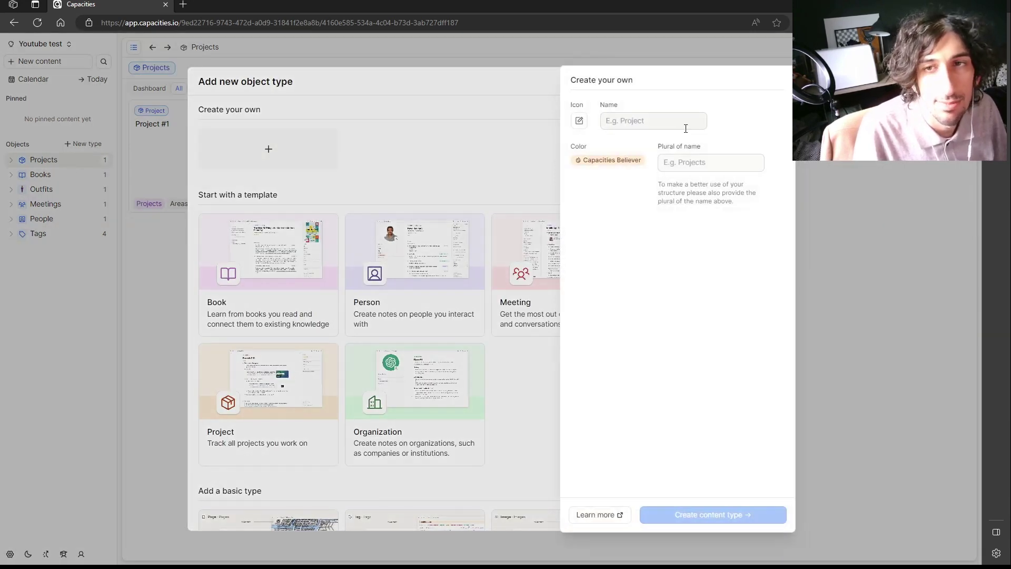
{"action": "left_click", "coordinate": [685, 129]}
{"action": "type", "text": "Per"}
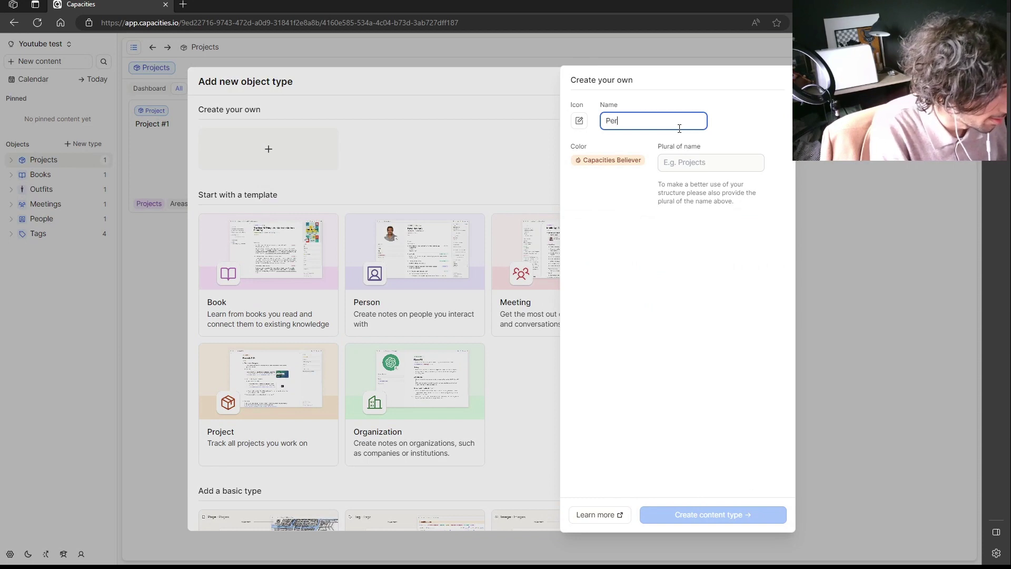
{"action": "type", "text": "sinal"}
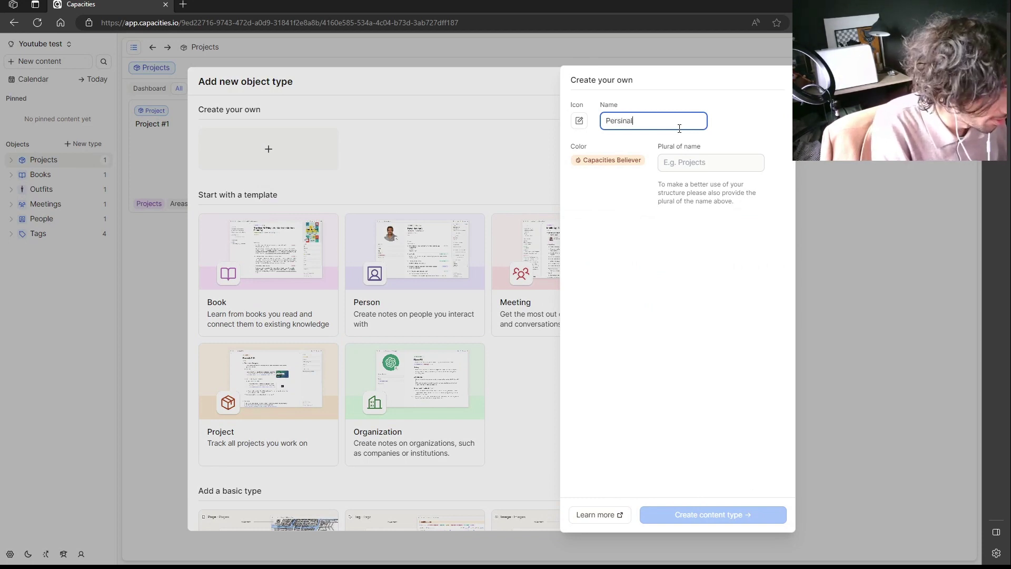
{"action": "type", "text": " social media"}
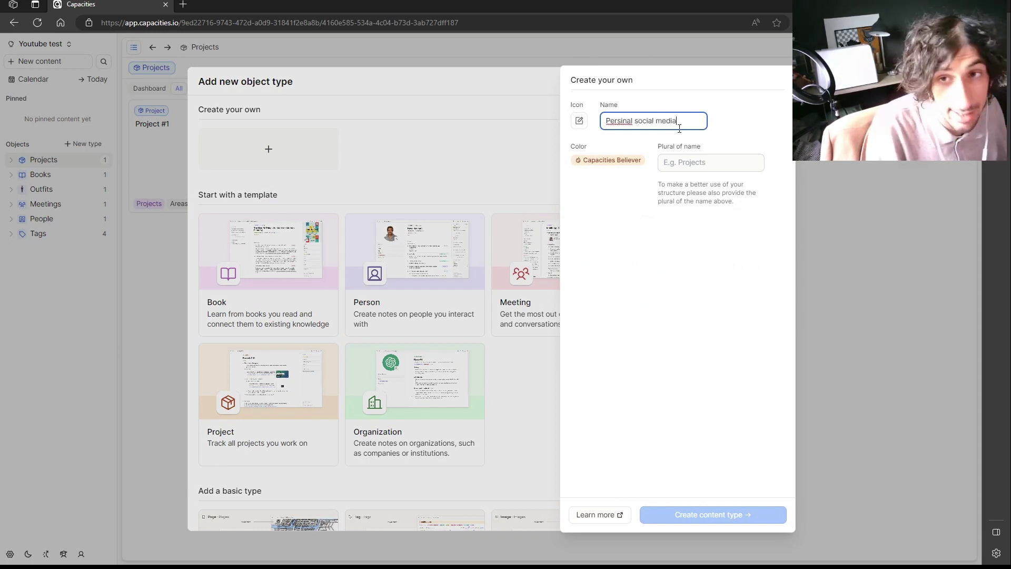
{"action": "left_click", "coordinate": [672, 165]}
{"action": "type", "text": "s"}
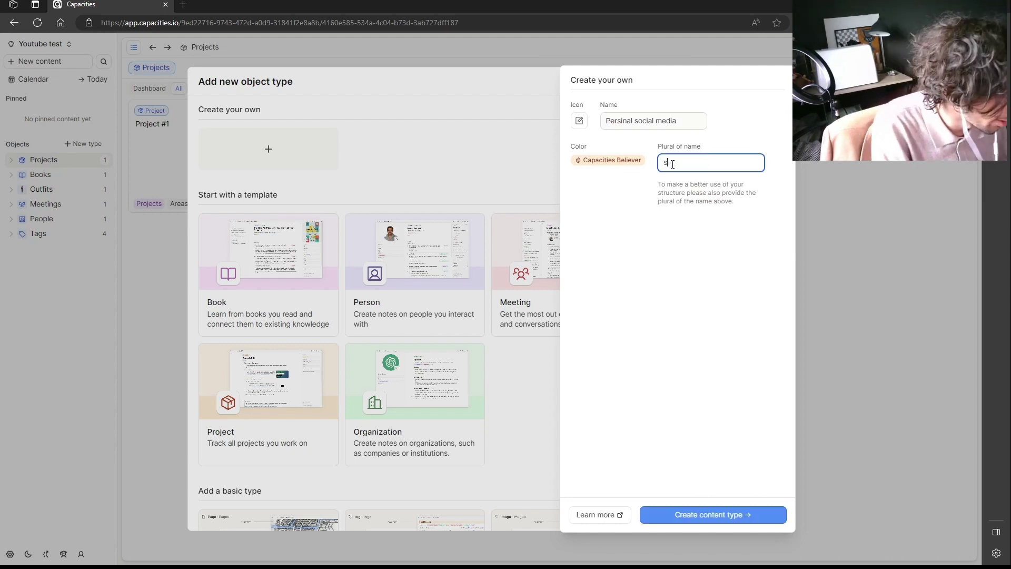
{"action": "type", "text": "ocial"}
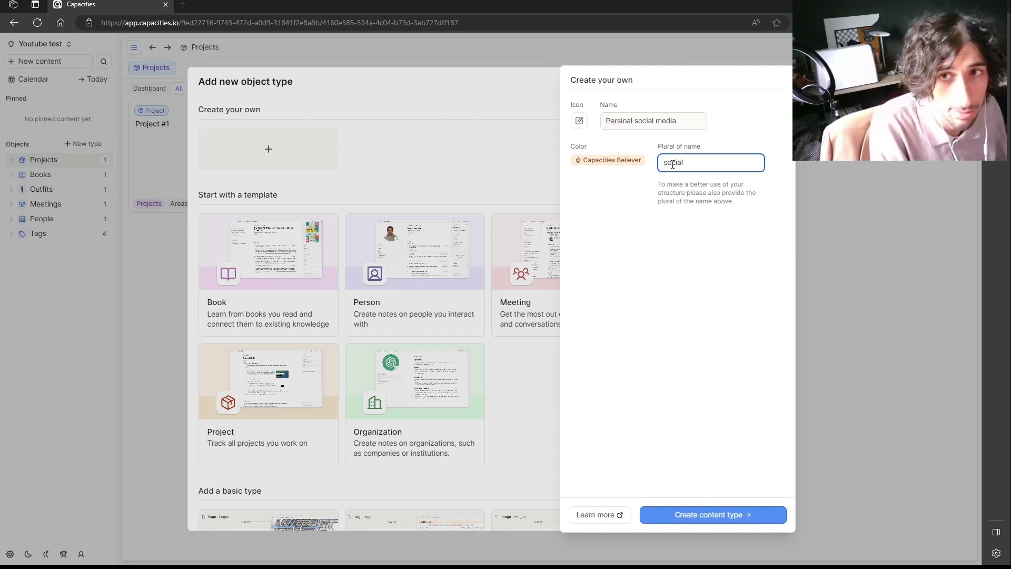
{"action": "key", "text": "BackSpace"}
{"action": "key", "text": "BackSpace"}
{"action": "key", "text": "BackSpace"}
{"action": "key", "text": "BackSpace"}
{"action": "key", "text": "BackSpace"}
{"action": "key", "text": "BackSpace"}
{"action": "type", "text": "Personal"}
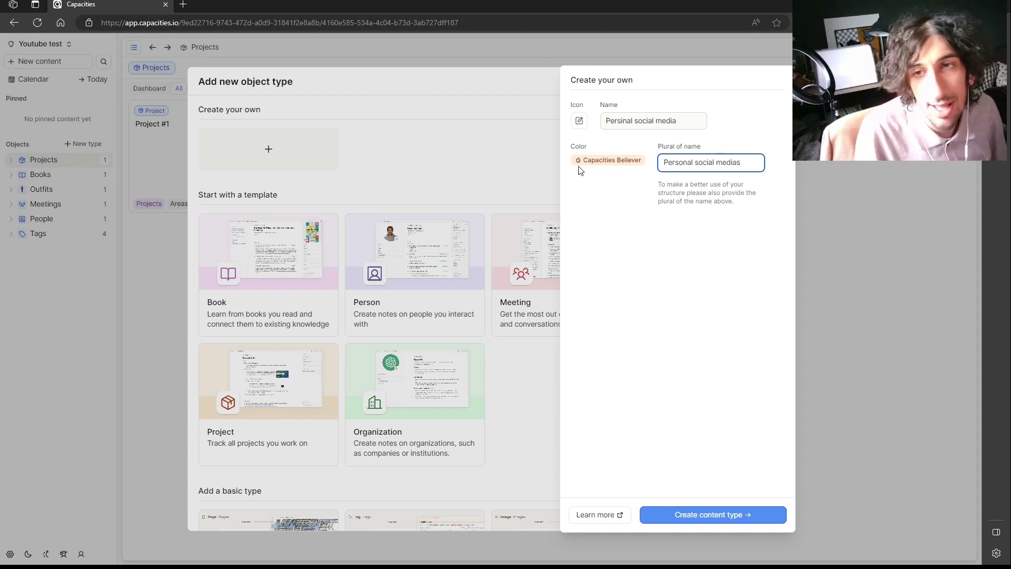
{"action": "mouse_move", "coordinate": [581, 163]}
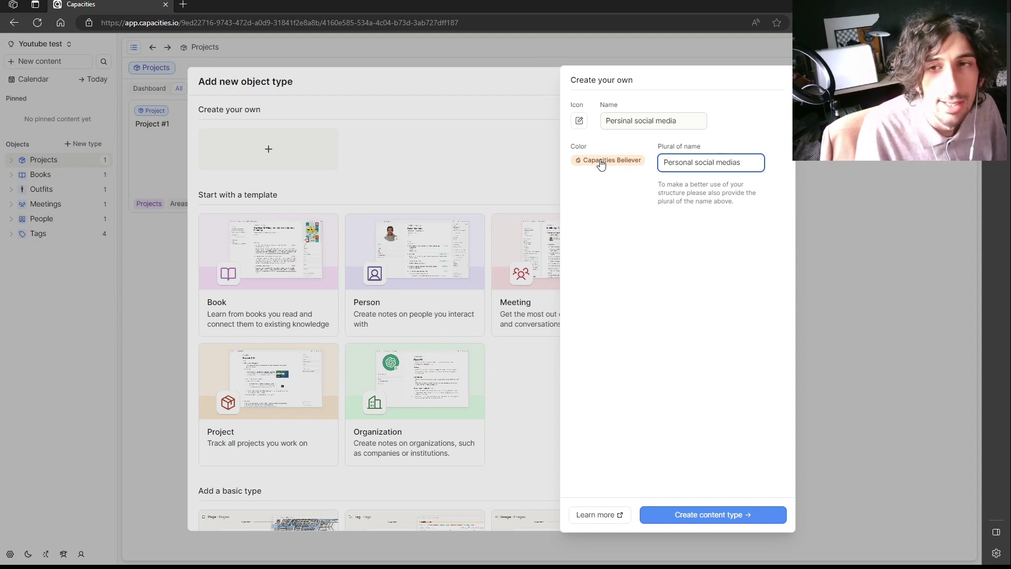
{"action": "left_click", "coordinate": [714, 514]}
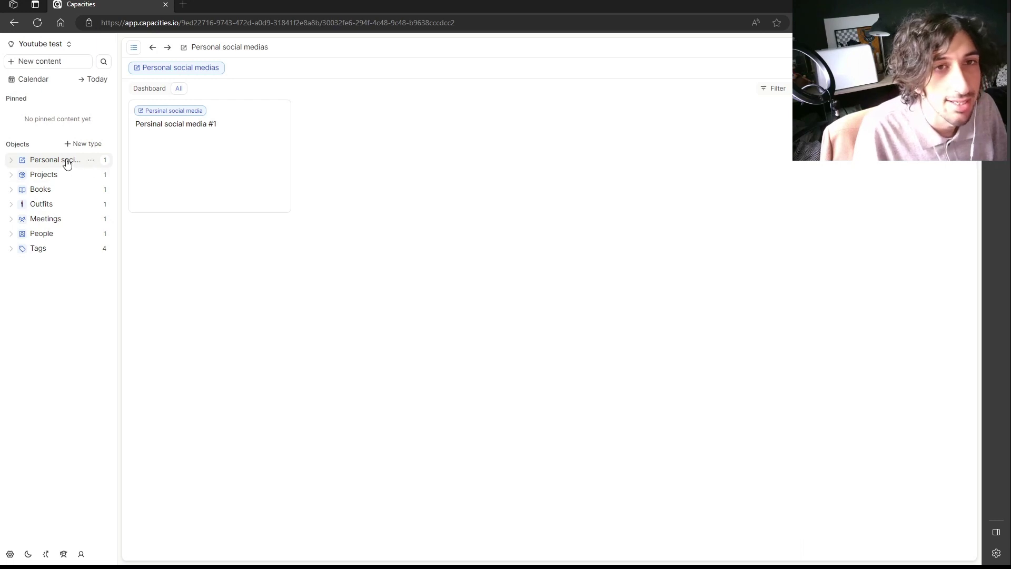
Add five New collection entries under Personal social medias from its options menu.
{"action": "left_click", "coordinate": [57, 235]}
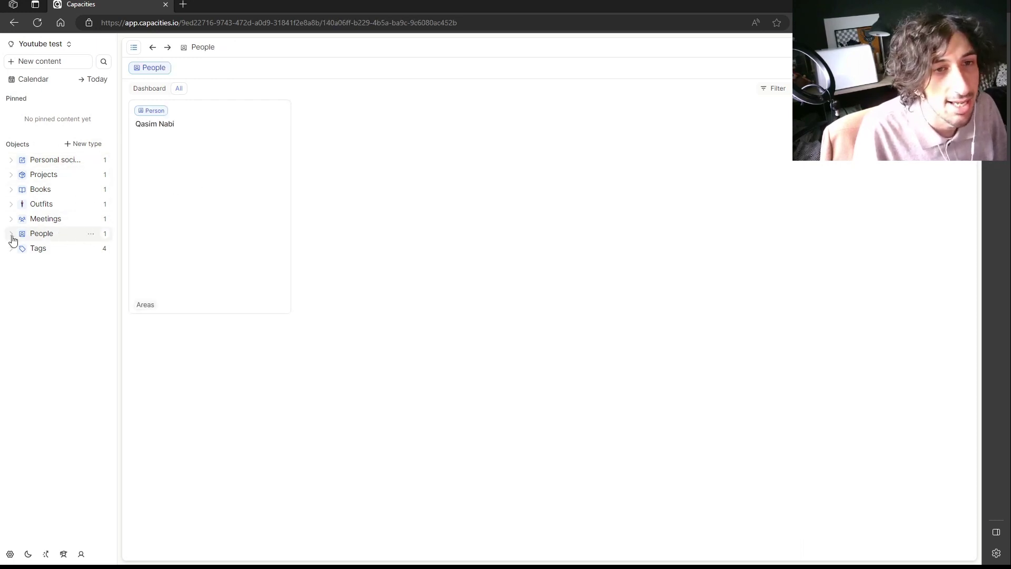
{"action": "left_click", "coordinate": [92, 235]}
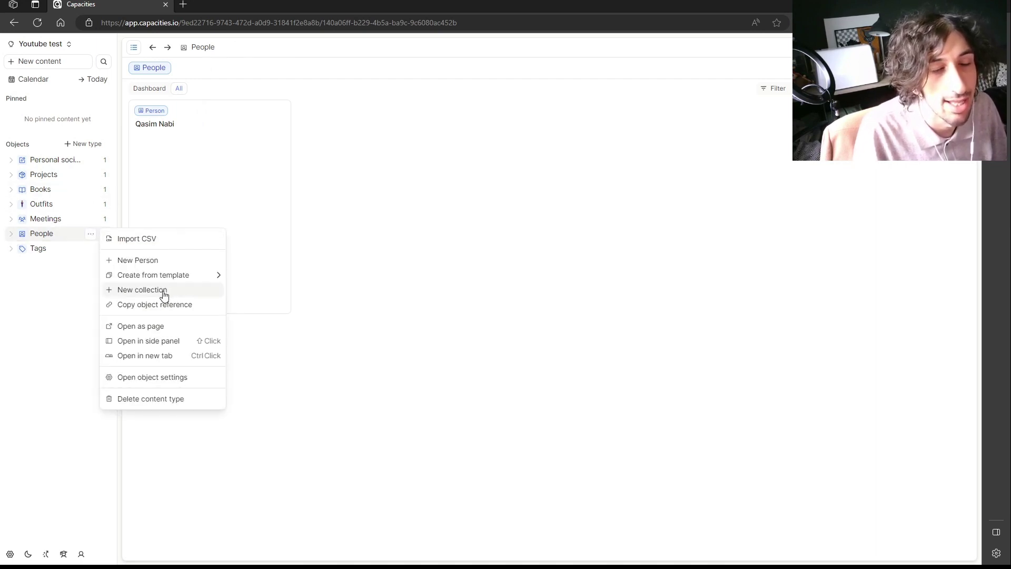
{"action": "left_click", "coordinate": [65, 164]}
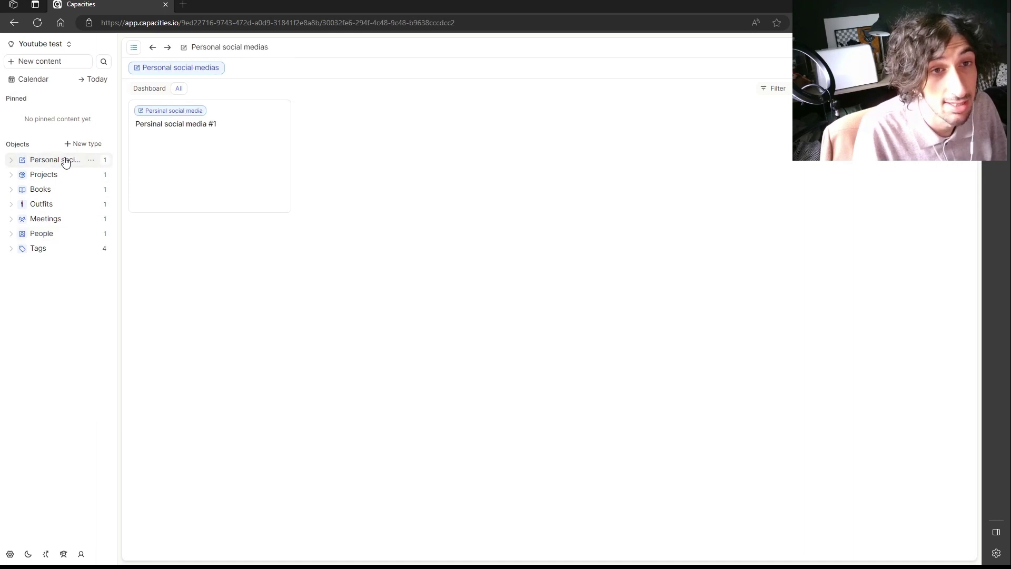
{"action": "left_click", "coordinate": [90, 161]}
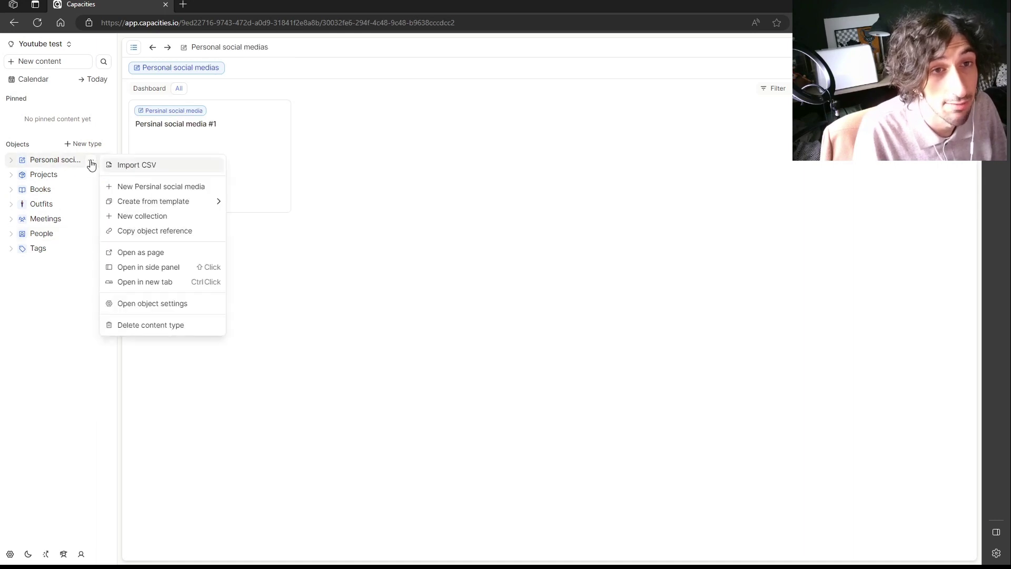
{"action": "left_click", "coordinate": [145, 217]}
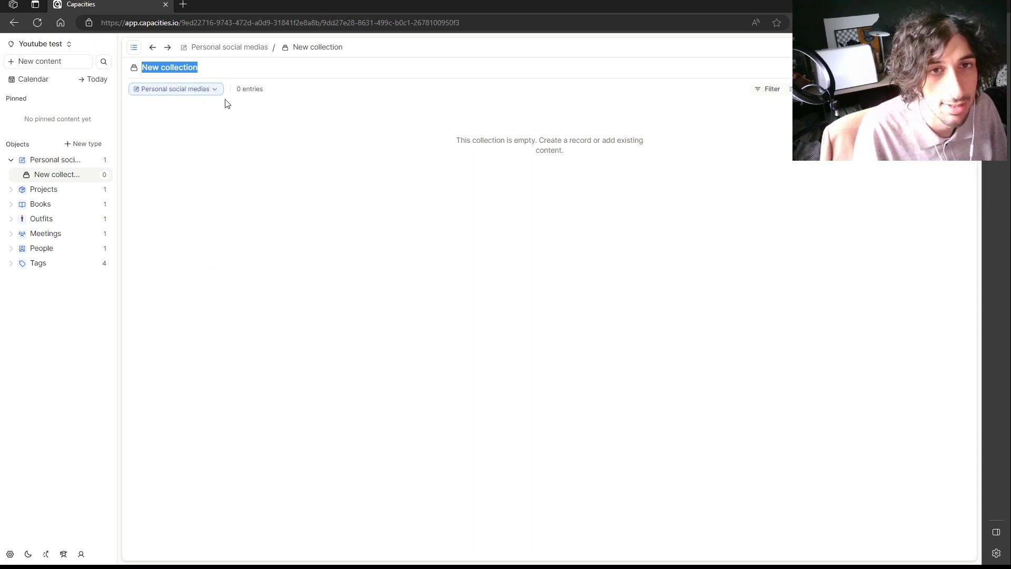
{"action": "left_click", "coordinate": [93, 161]}
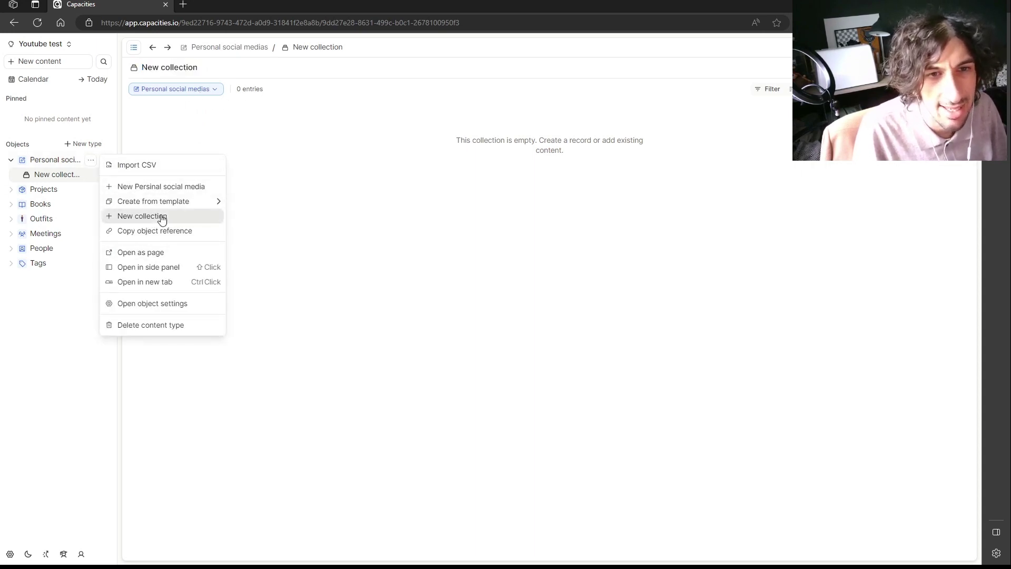
{"action": "left_click", "coordinate": [161, 219]}
{"action": "left_click", "coordinate": [91, 159]}
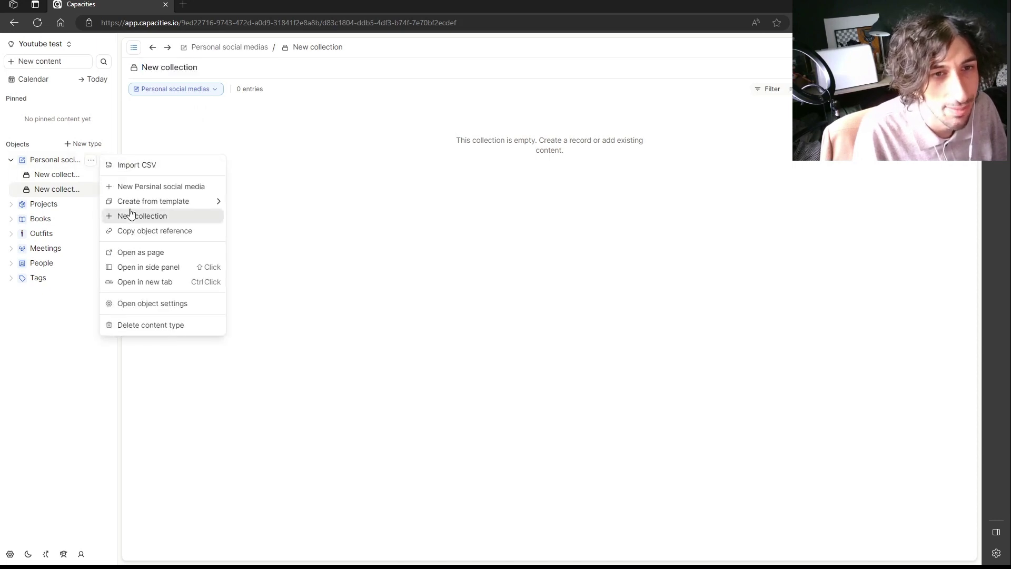
{"action": "left_click", "coordinate": [130, 215]}
{"action": "left_click", "coordinate": [90, 160]}
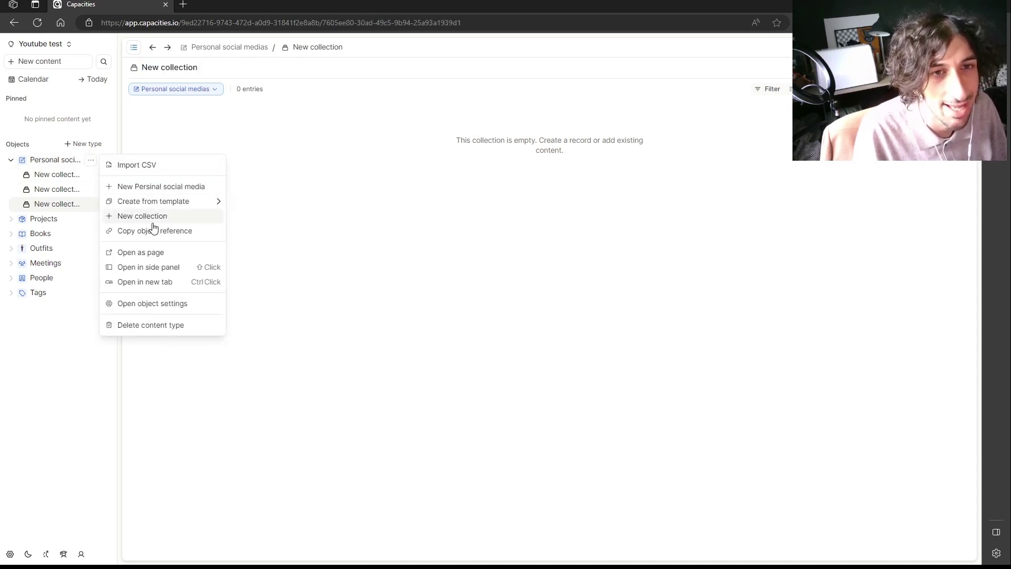
{"action": "left_click", "coordinate": [154, 222]}
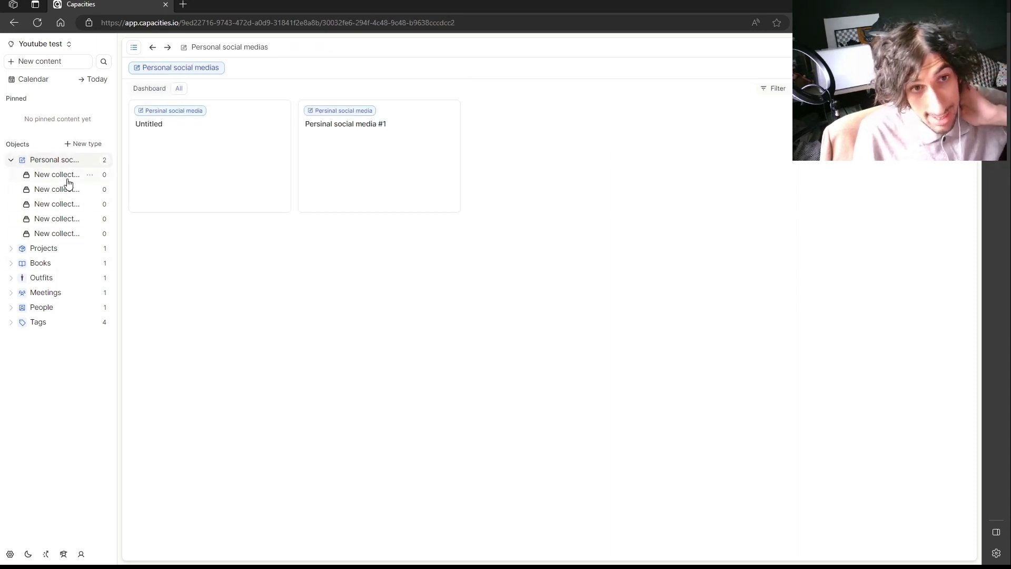
Retitle three New collections as Blog posts, Youtbe videos and Tiktok videos.
{"action": "left_click", "coordinate": [68, 180]}
{"action": "triple_click", "coordinate": [203, 67]}
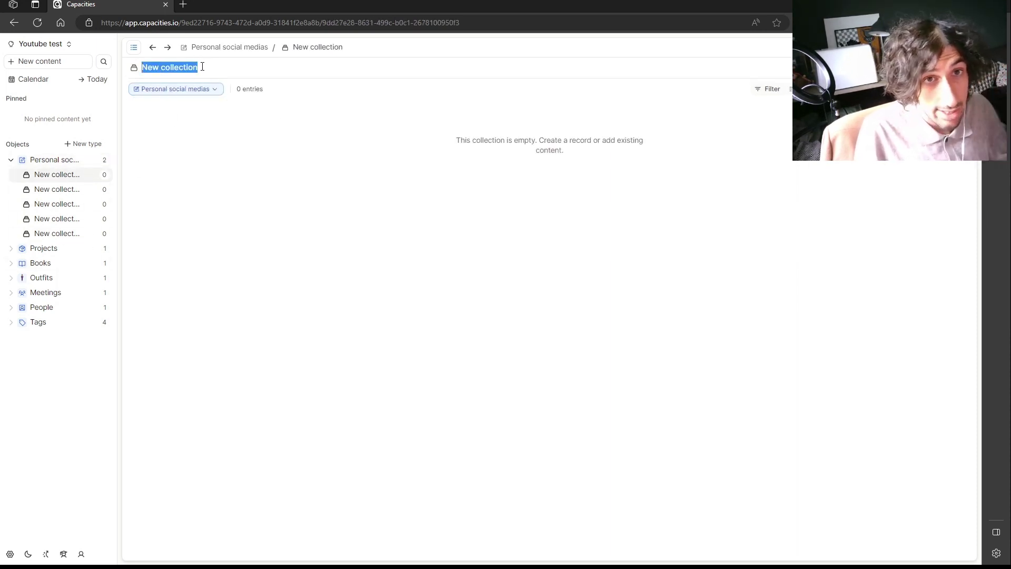
{"action": "type", "text": "Blog"}
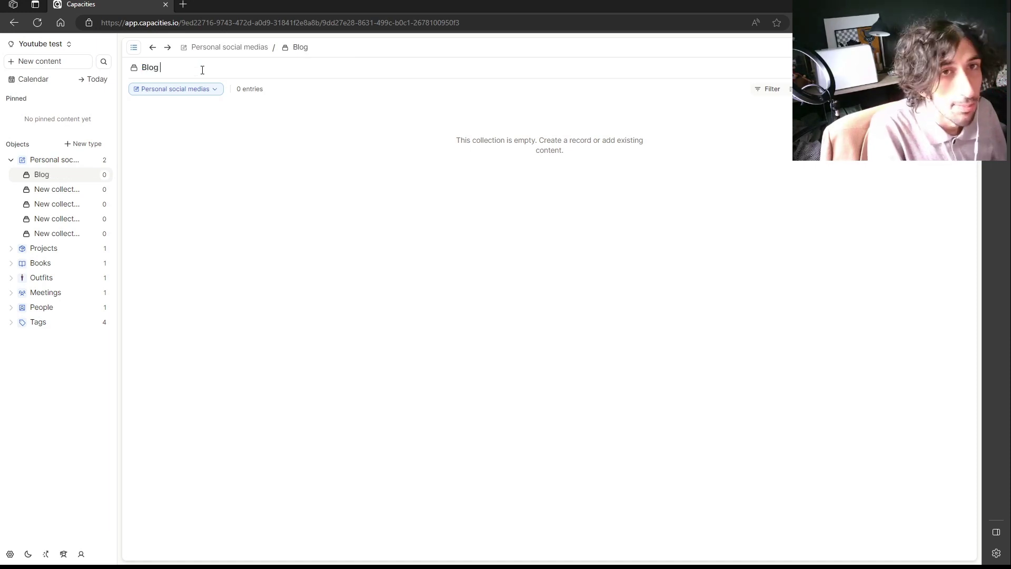
{"action": "type", "text": " posts"}
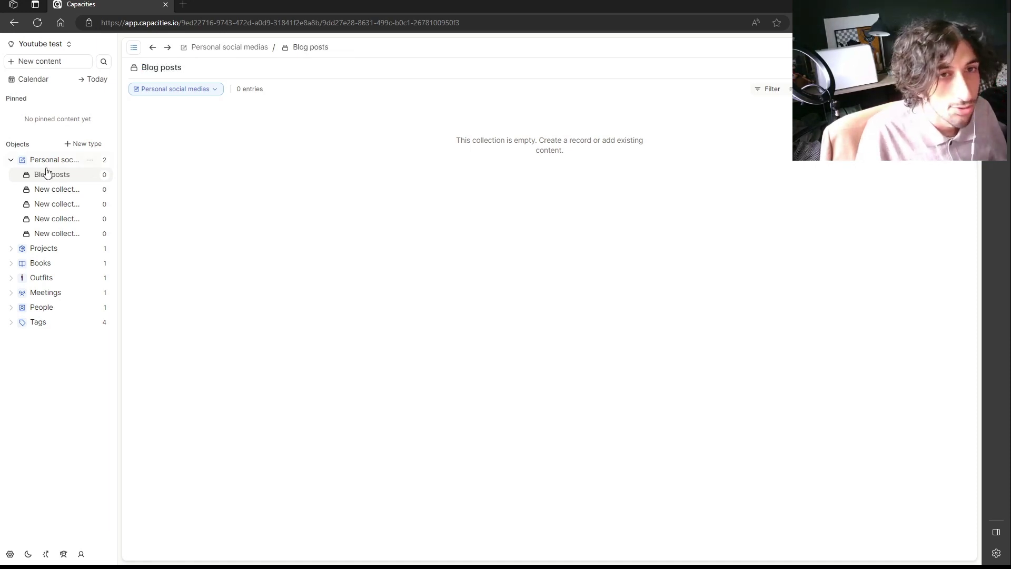
{"action": "left_click", "coordinate": [58, 189]}
{"action": "triple_click", "coordinate": [190, 62]}
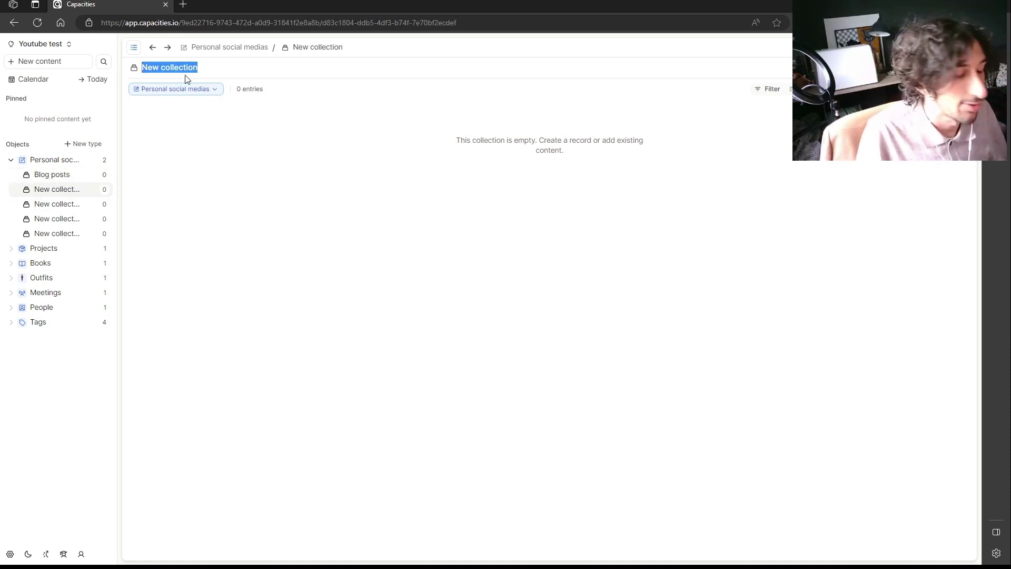
{"action": "type", "text": "Youtbe"}
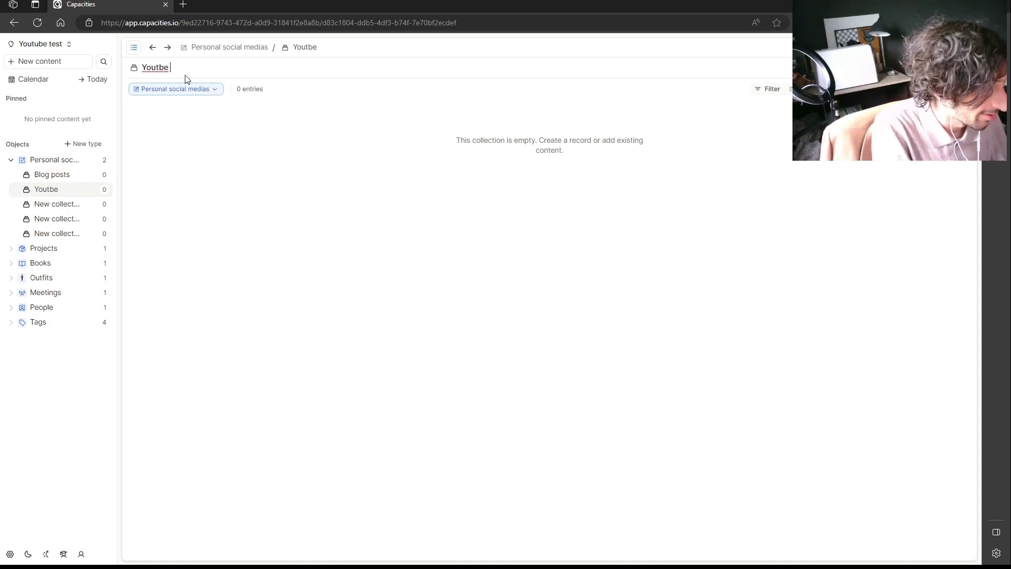
{"action": "type", "text": " videos"}
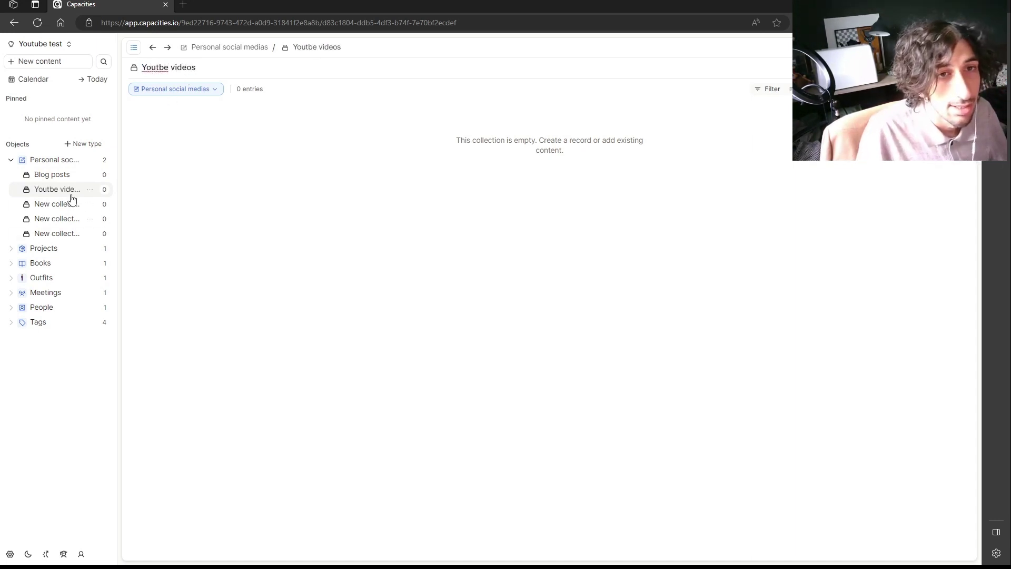
{"action": "left_click", "coordinate": [62, 206]}
{"action": "triple_click", "coordinate": [184, 62]}
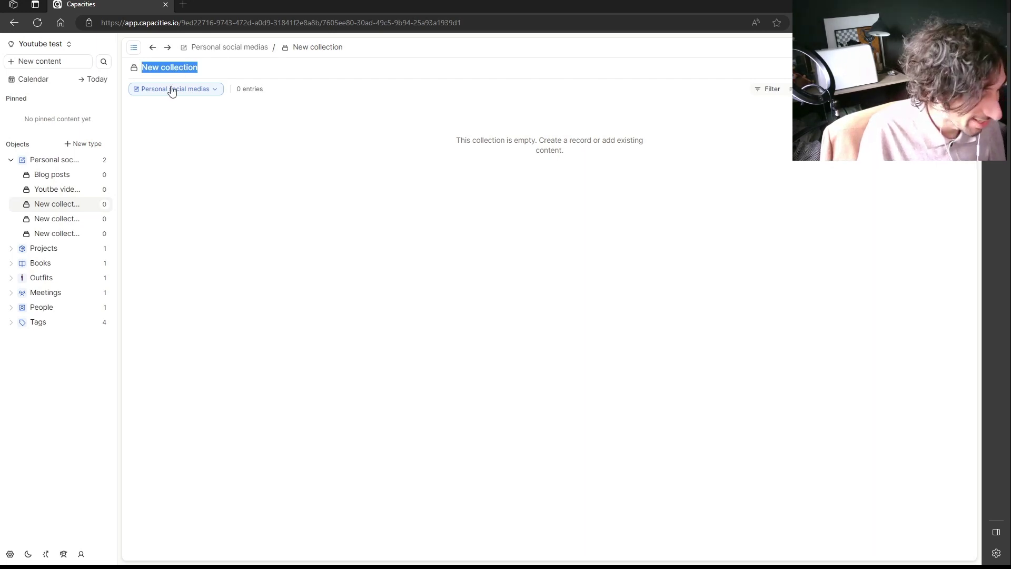
{"action": "type", "text": "Tiktok"}
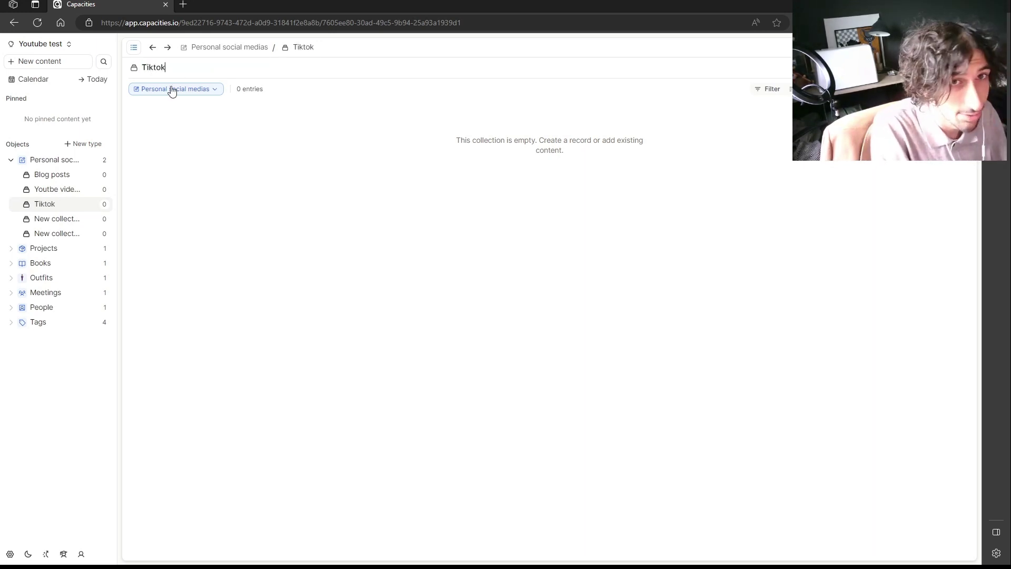
{"action": "type", "text": " videos"}
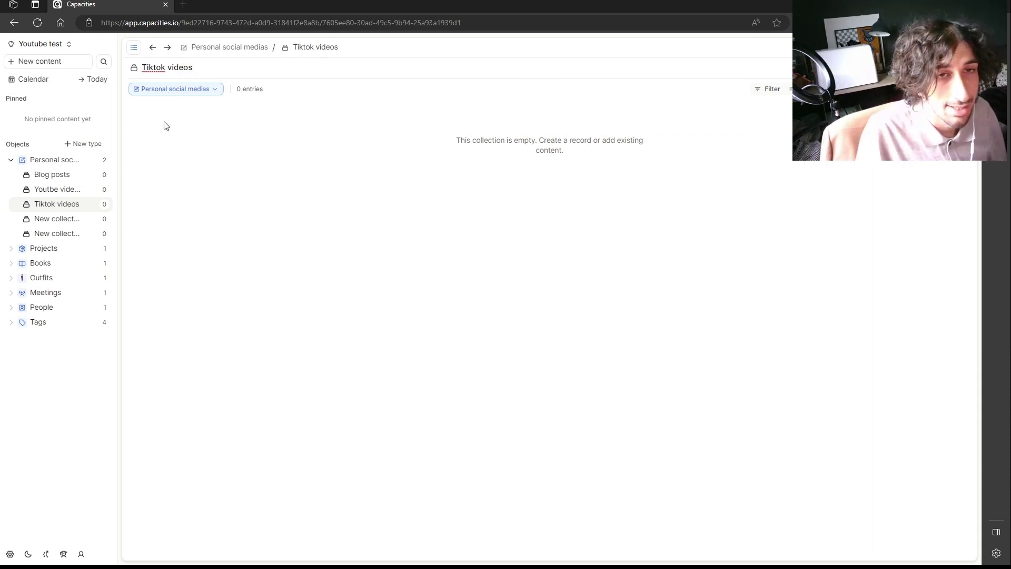
{"action": "left_click", "coordinate": [73, 220]}
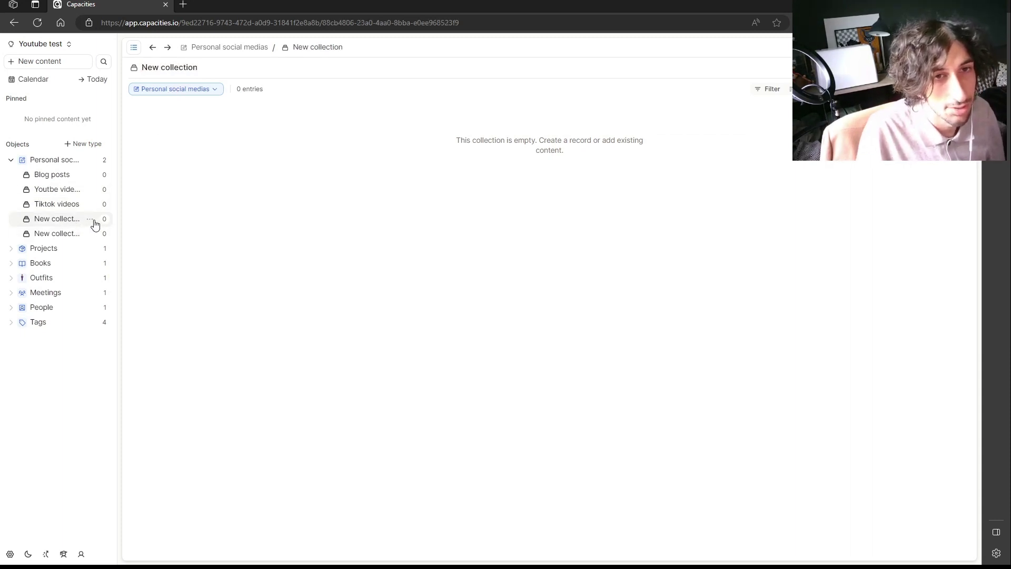
Delete both leftover empty New collection collections.
{"action": "left_click", "coordinate": [93, 220]}
{"action": "left_click", "coordinate": [149, 398]}
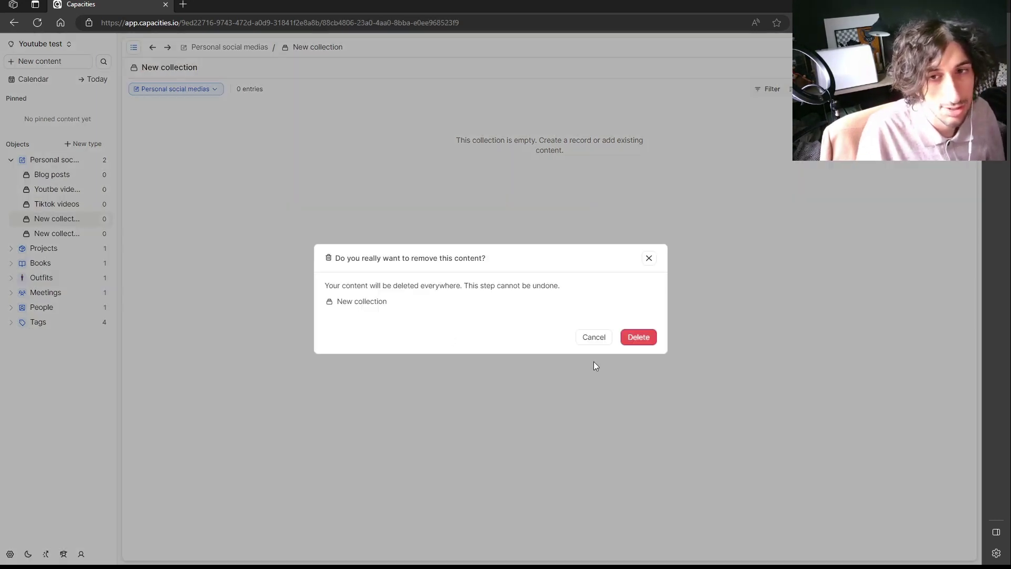
{"action": "left_click", "coordinate": [639, 337]}
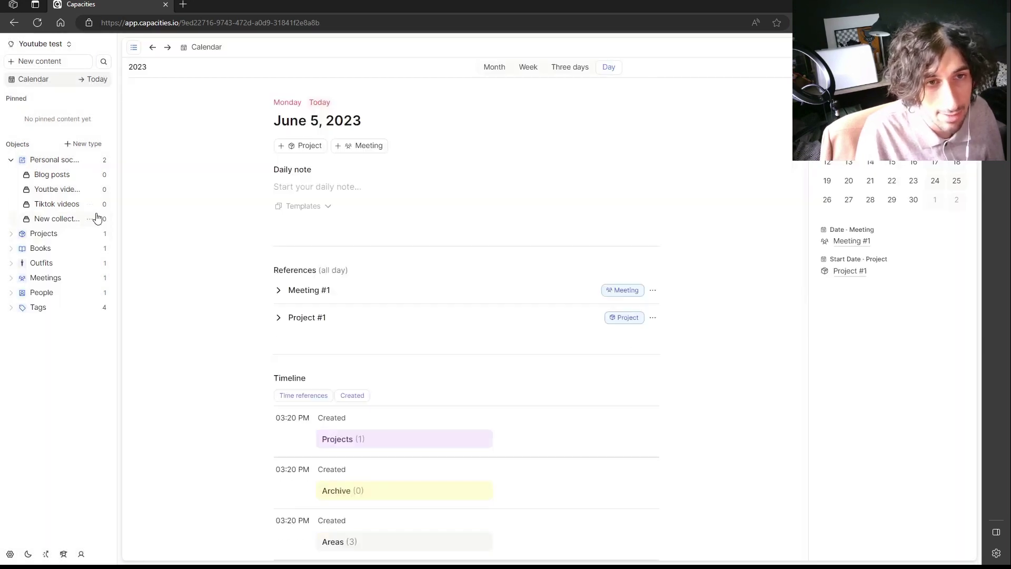
{"action": "left_click", "coordinate": [90, 218]}
{"action": "left_click", "coordinate": [151, 400]}
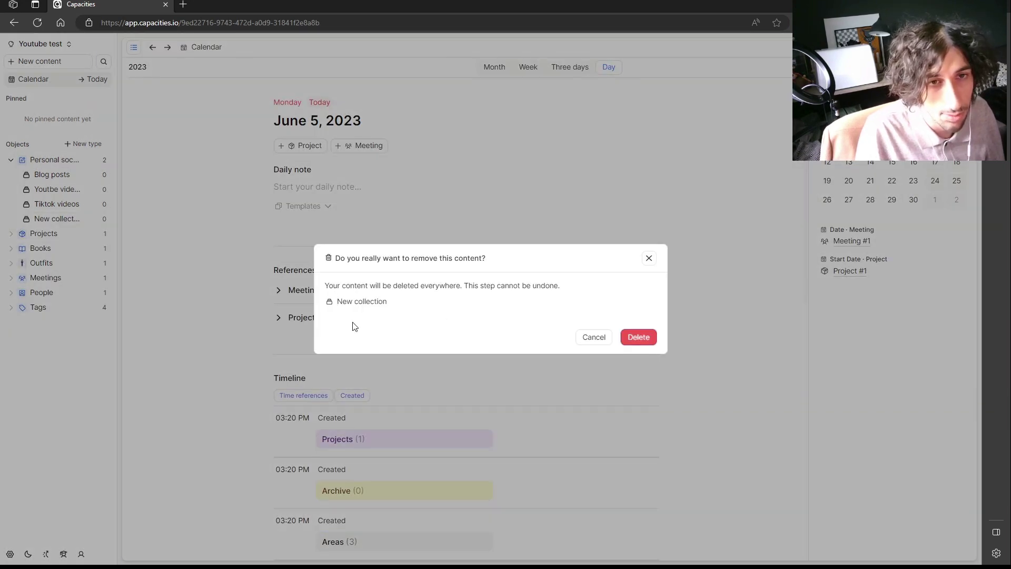
{"action": "left_click", "coordinate": [640, 340]}
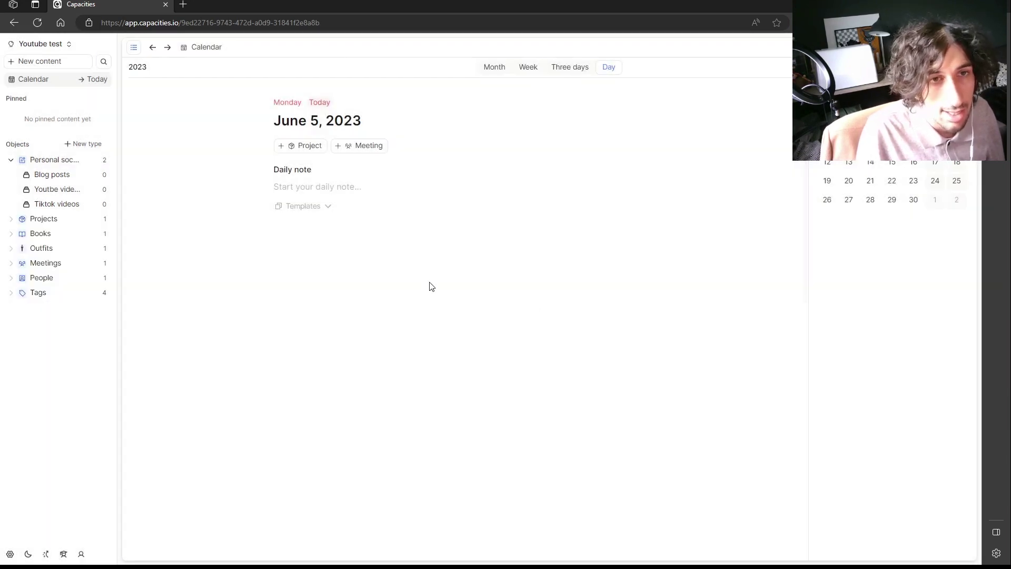
Review the Blog posts, Youtbe videos and Tiktok videos collections and the Personal social medias overview.
{"action": "left_click", "coordinate": [71, 175]}
{"action": "left_click", "coordinate": [65, 189]}
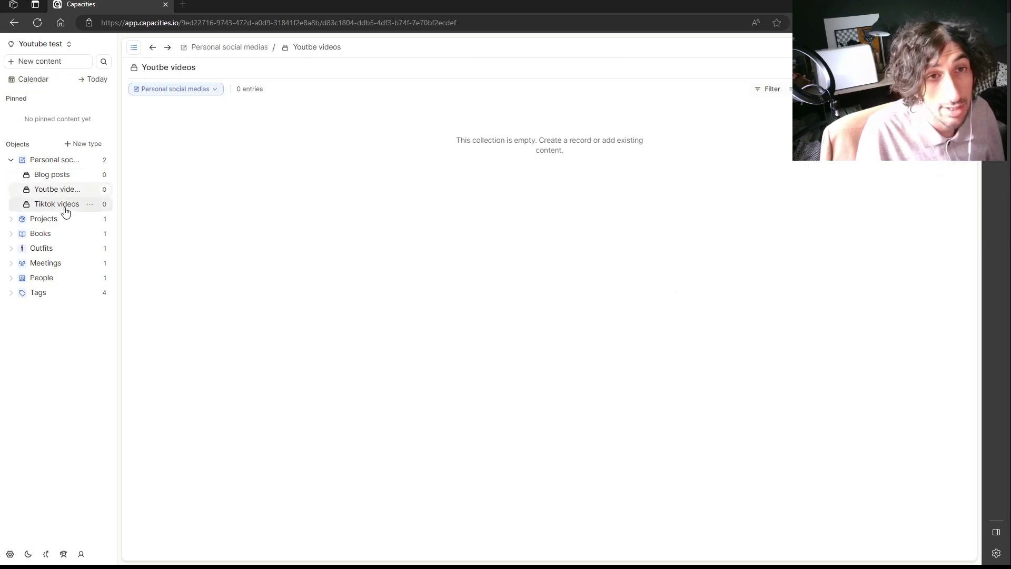
{"action": "left_click", "coordinate": [63, 204]}
{"action": "left_click", "coordinate": [61, 159]}
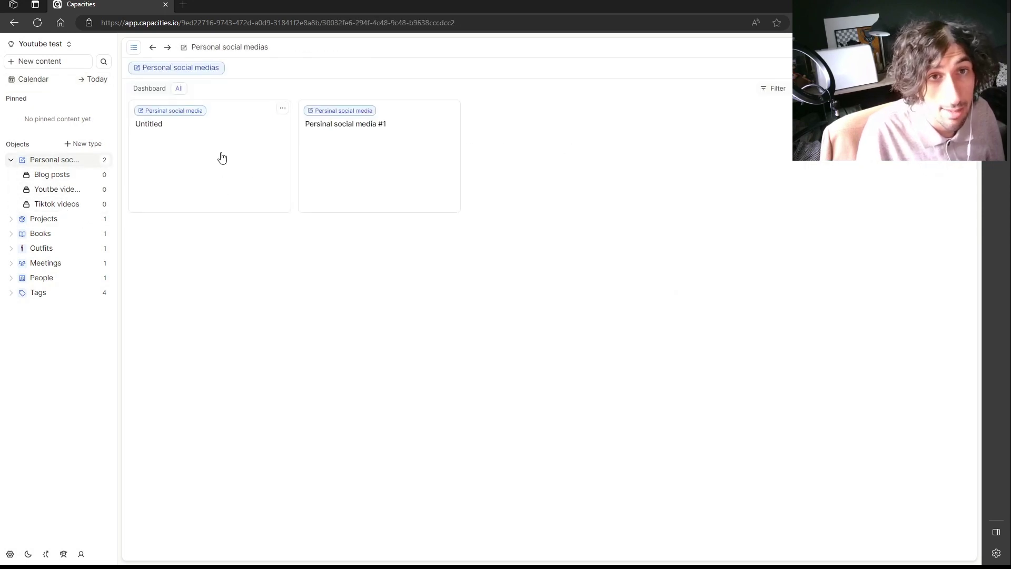
Add a Personal social media entry titled 'Blog posts' to the Blog posts collection.
{"action": "left_click", "coordinate": [81, 175]}
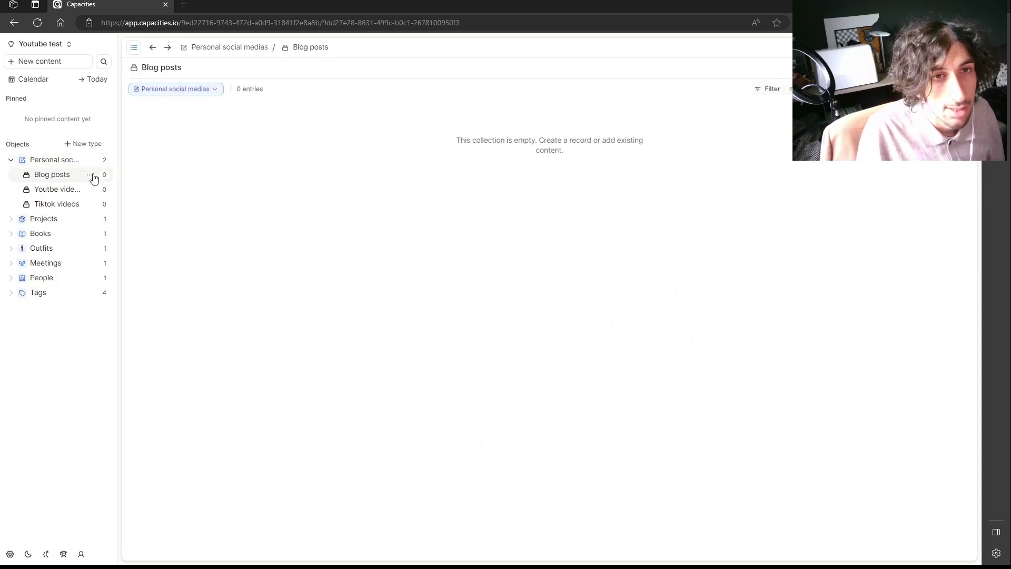
{"action": "left_click", "coordinate": [90, 174]}
{"action": "left_click", "coordinate": [146, 217]}
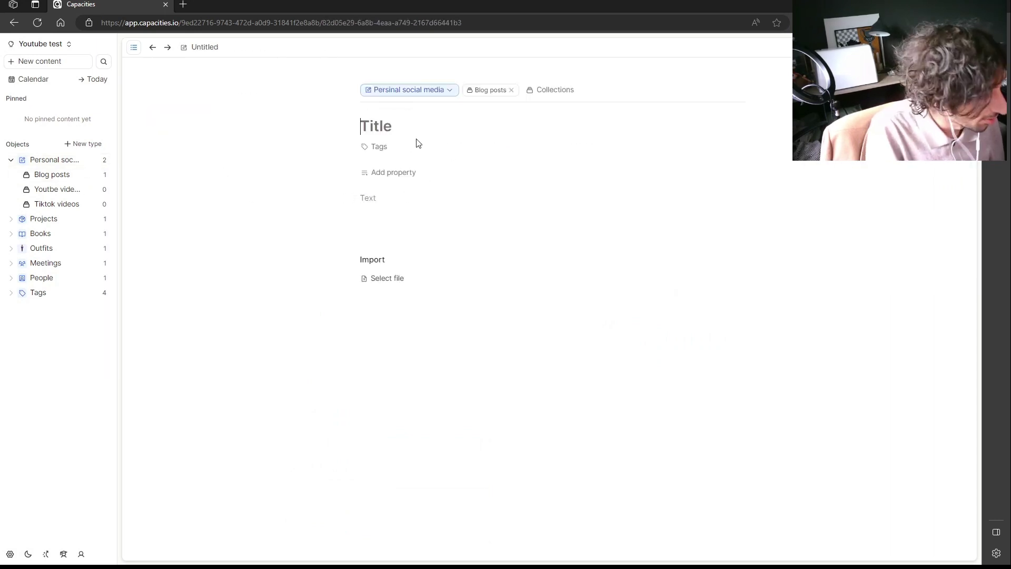
{"action": "type", "text": "Blog pos"}
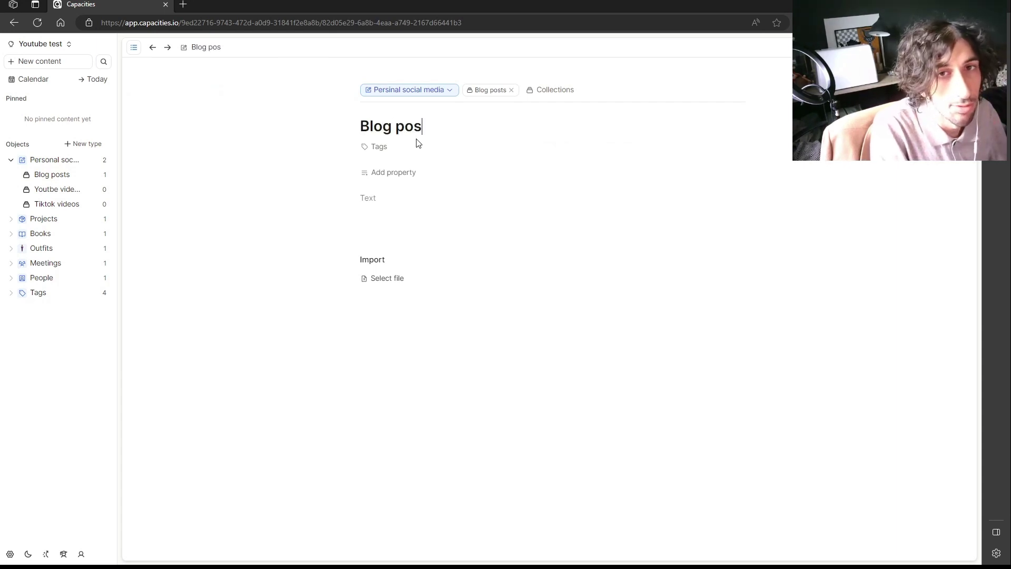
{"action": "type", "text": "ts"}
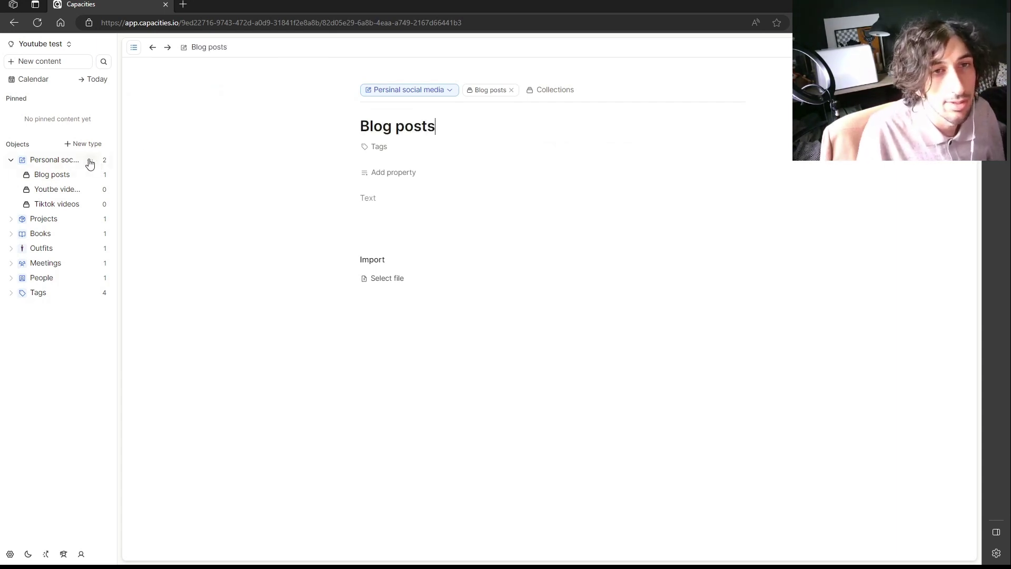
{"action": "left_click", "coordinate": [90, 159]}
Create a new Personal social media template named 'Blog post template'.
{"action": "left_click", "coordinate": [157, 304]}
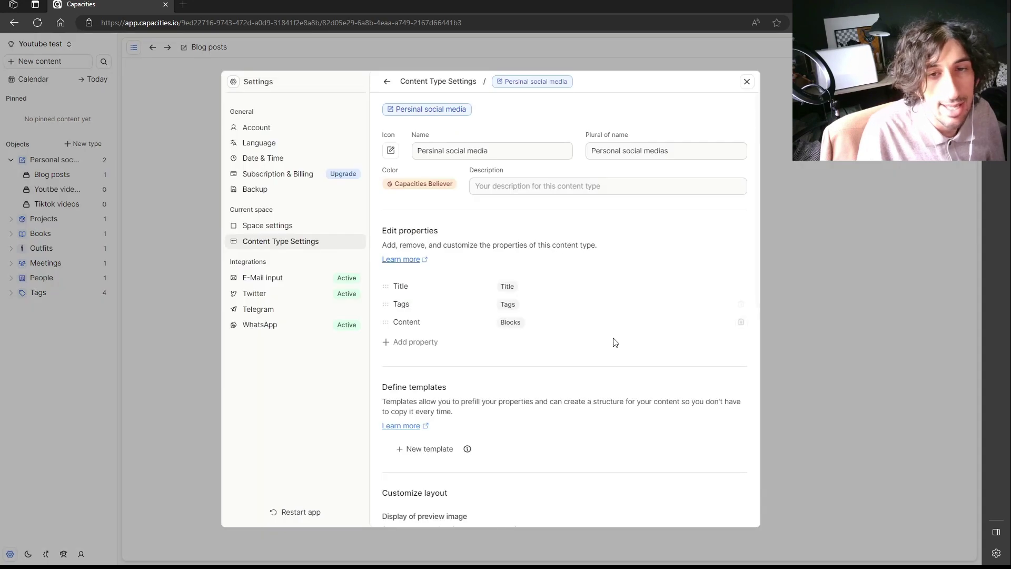
{"action": "scroll", "coordinate": [568, 338], "scroll_direction": "down", "scroll_amount": 1}
{"action": "left_click", "coordinate": [439, 383]}
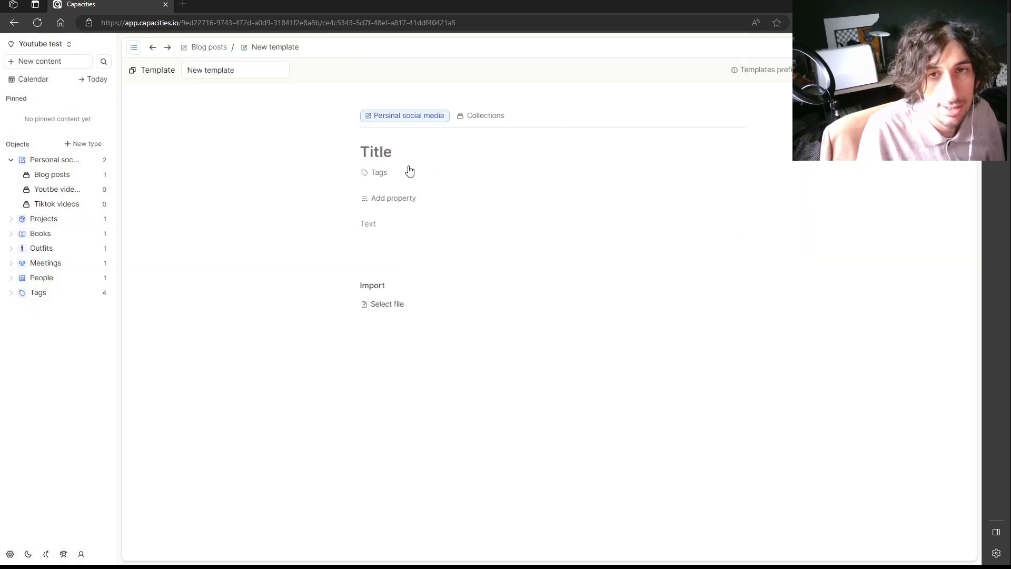
{"action": "type", "text": "Blog po"}
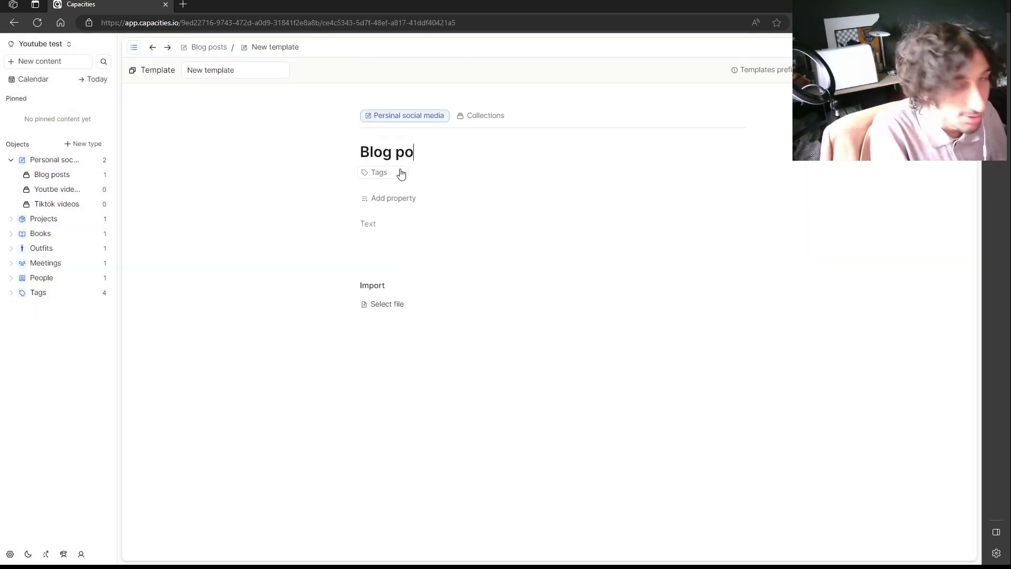
{"action": "type", "text": "st template"}
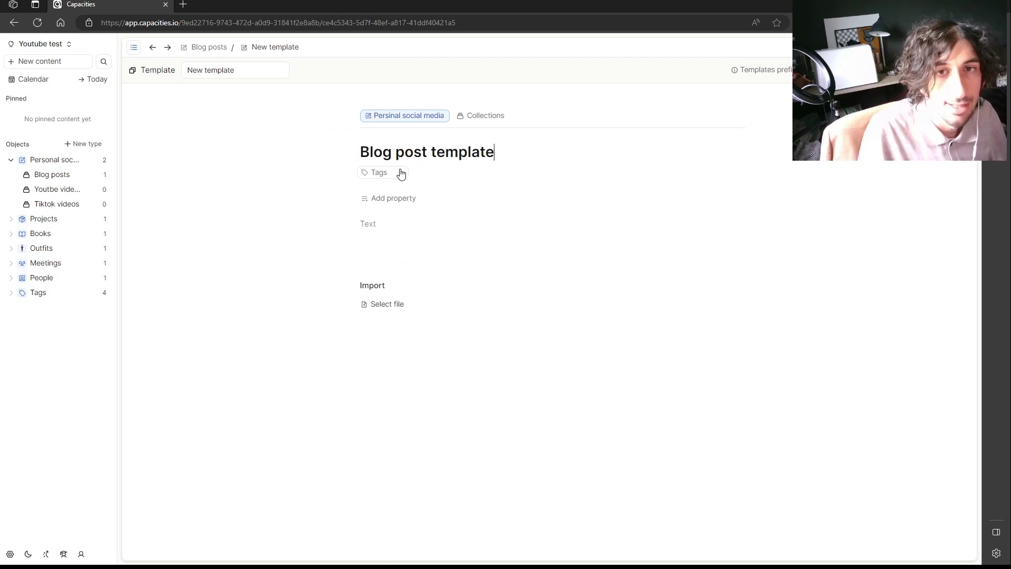
Write Introduction, Mmain part, Ending and Social media lines in the template body, then return to Blog posts.
{"action": "left_click", "coordinate": [403, 239]}
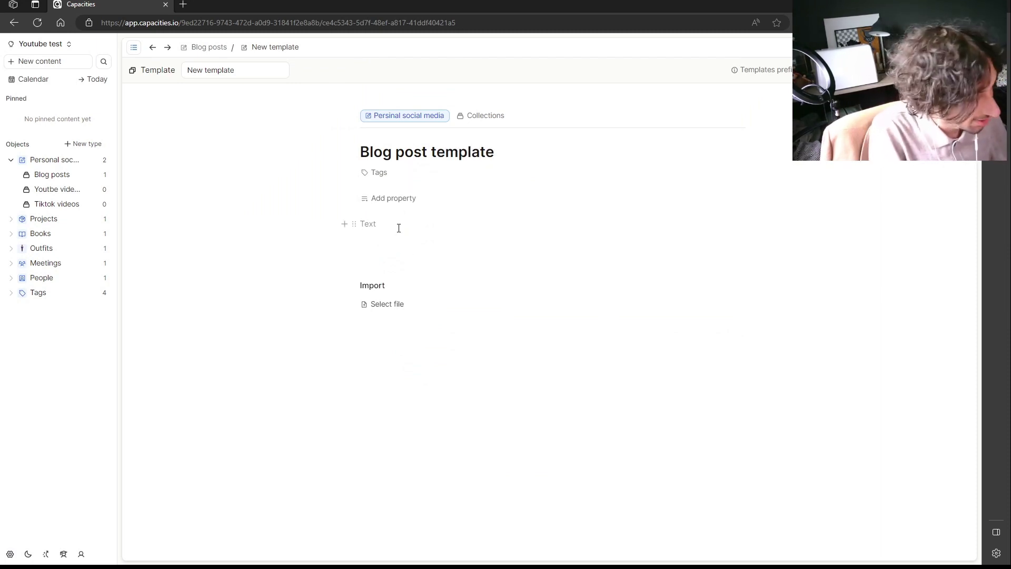
{"action": "left_click", "coordinate": [398, 228]}
{"action": "type", "text": "Introduct"}
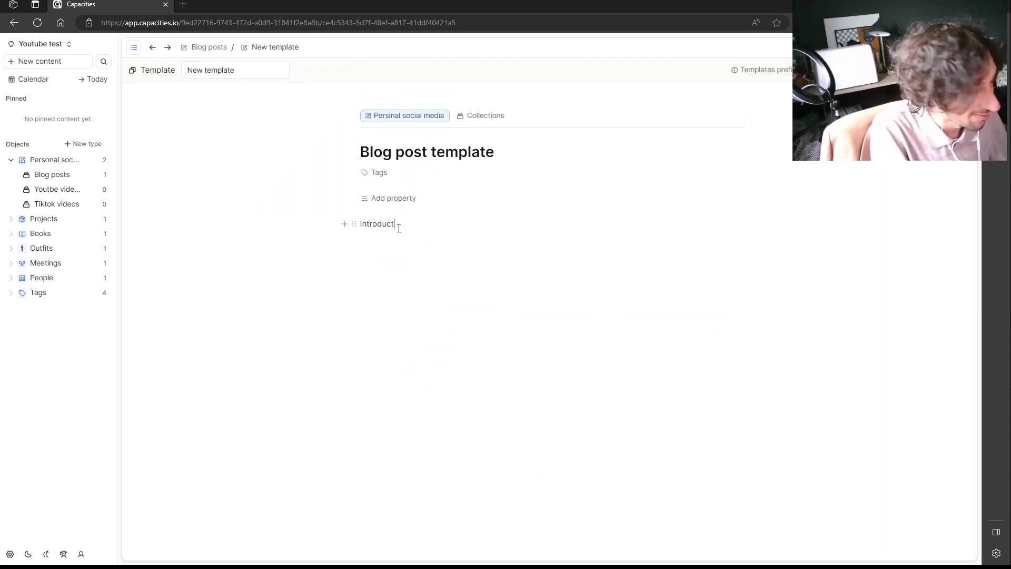
{"action": "type", "text": "ion"}
{"action": "key", "text": "Return"}
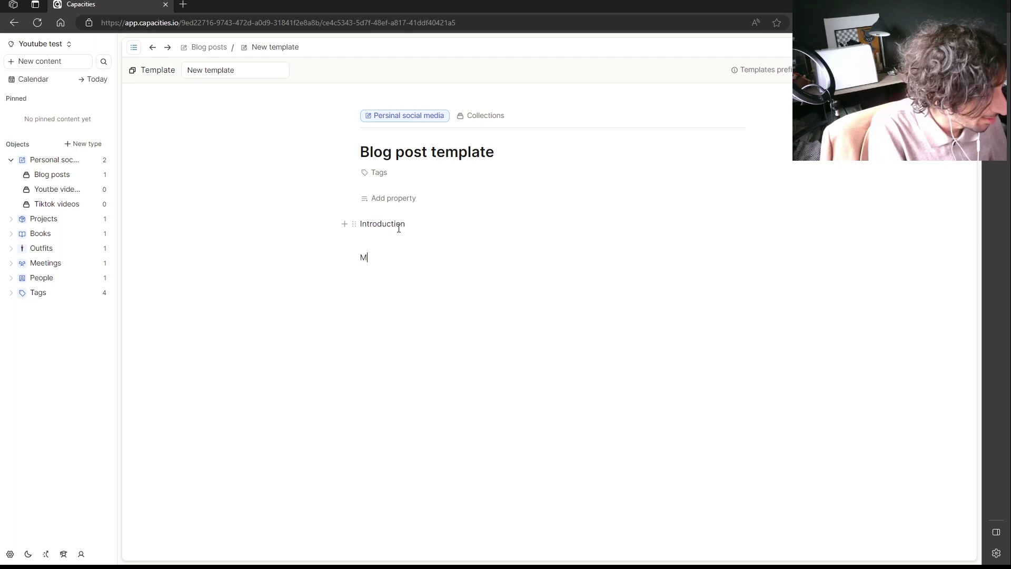
{"action": "type", "text": "Mmain part"}
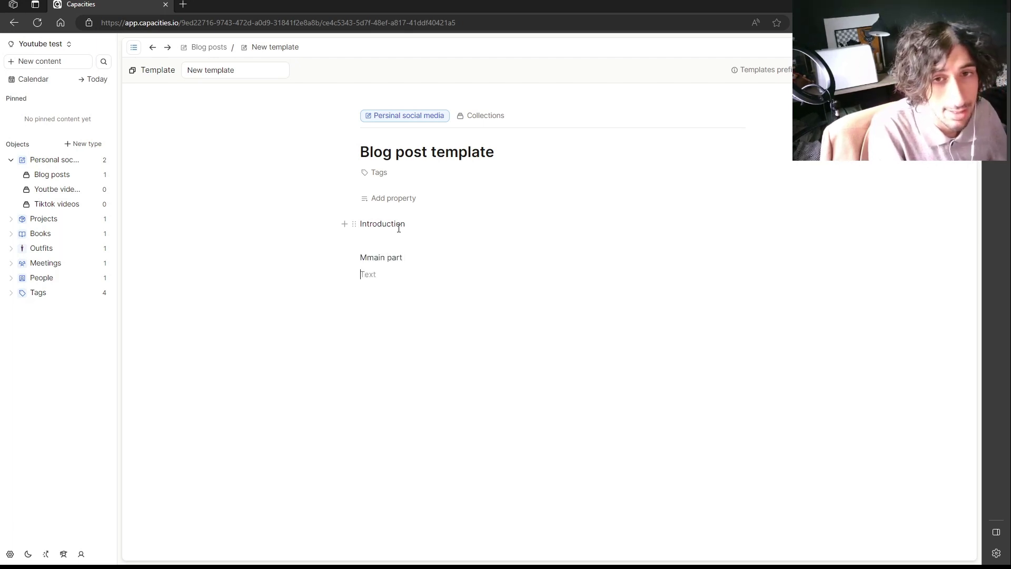
{"action": "key", "text": "Return"}
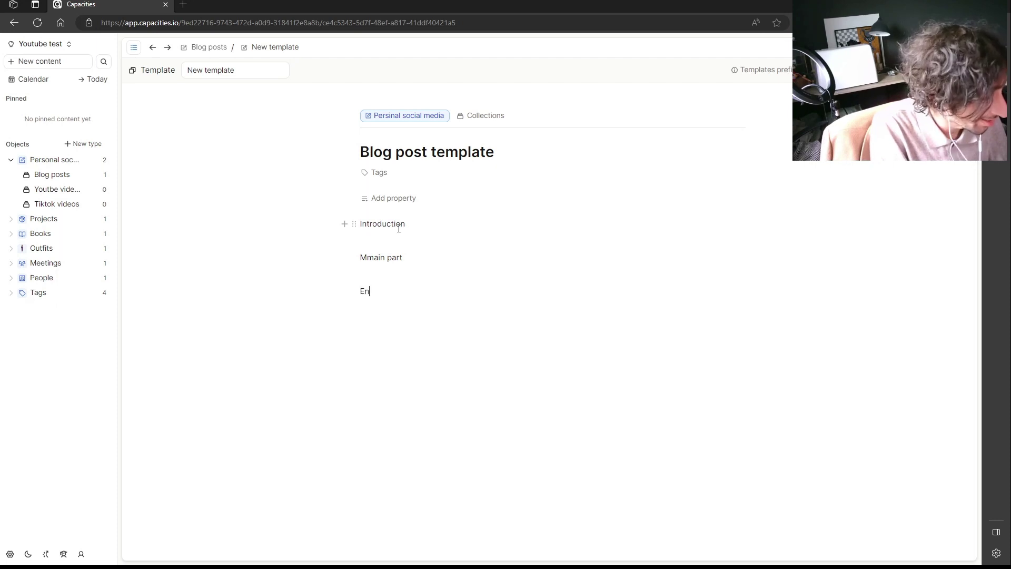
{"action": "type", "text": "Ending"}
{"action": "key", "text": "Return"}
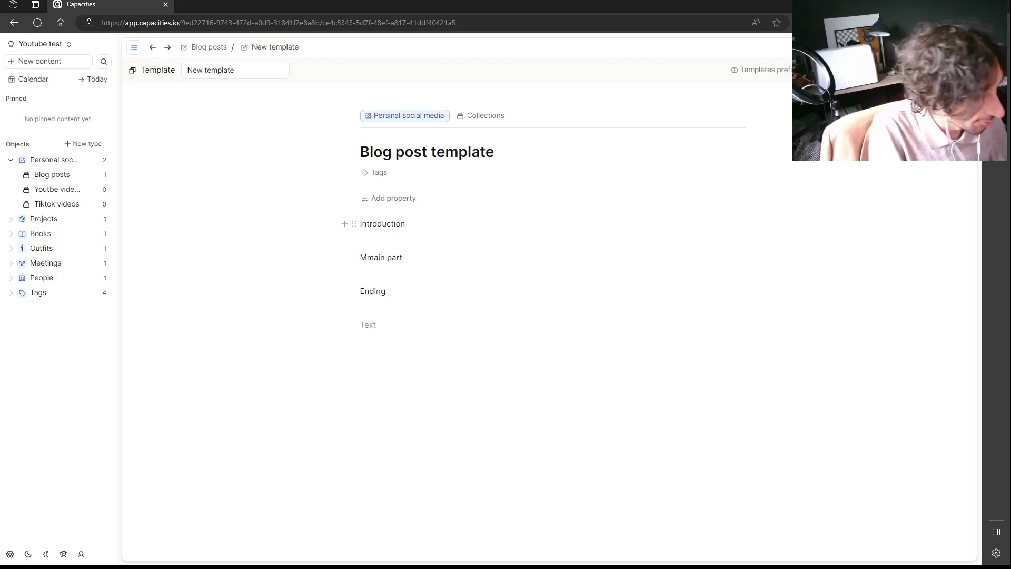
{"action": "type", "text": "Soc"}
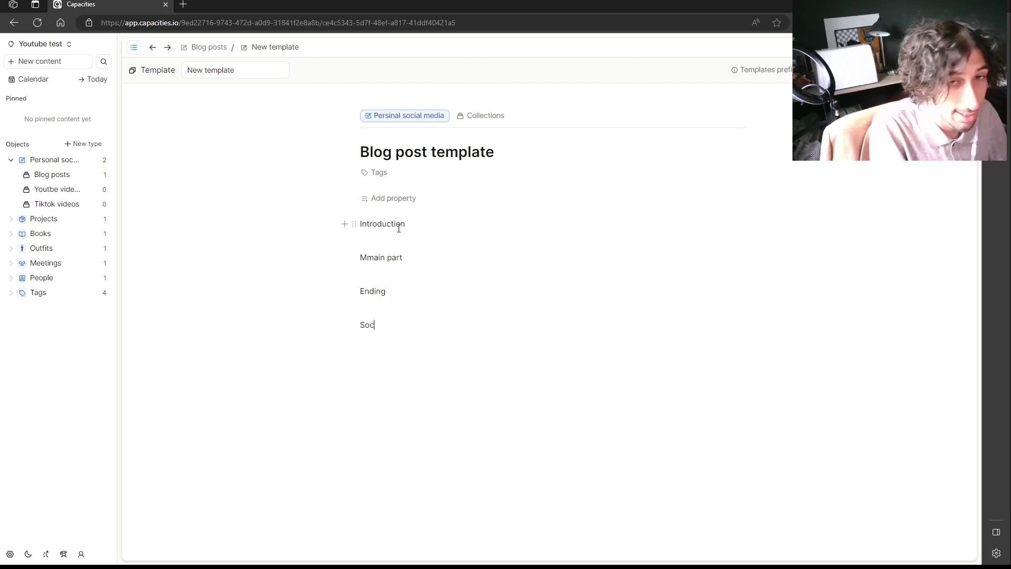
{"action": "type", "text": "ial media:"}
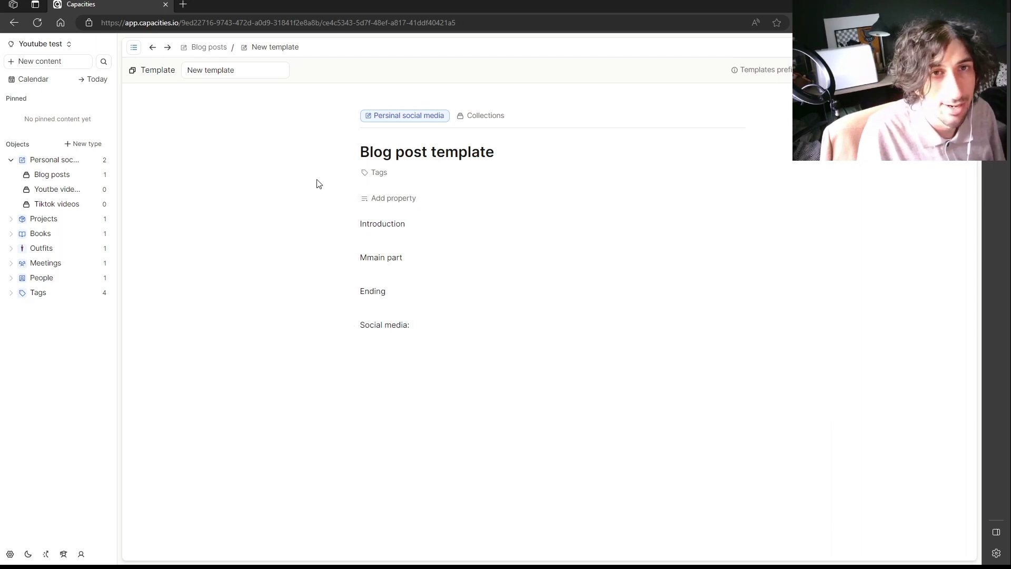
{"action": "left_click", "coordinate": [58, 182]}
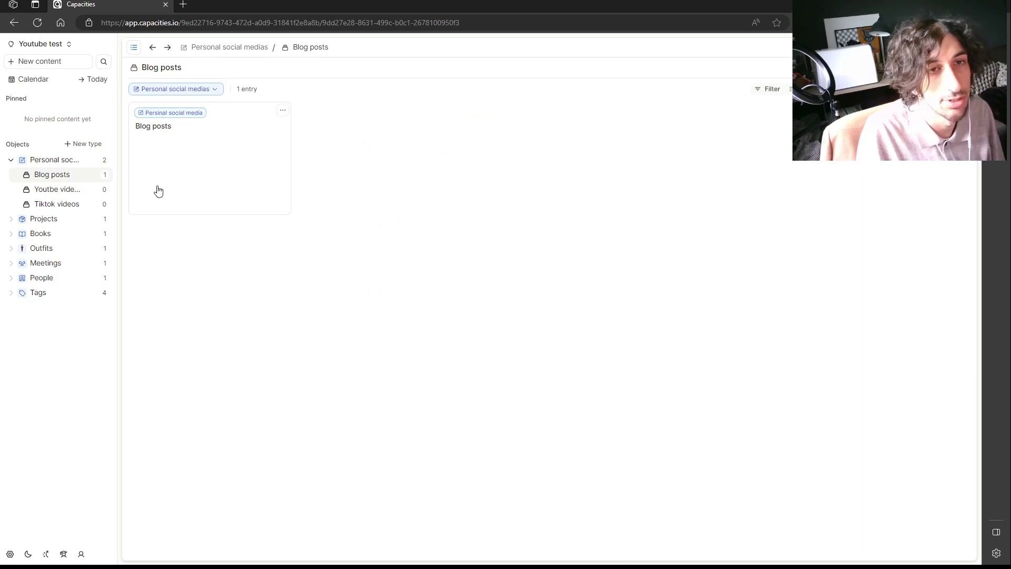
Collapse the Personal social media group and browse Projects, Books and Outfits.
{"action": "left_click", "coordinate": [11, 160]}
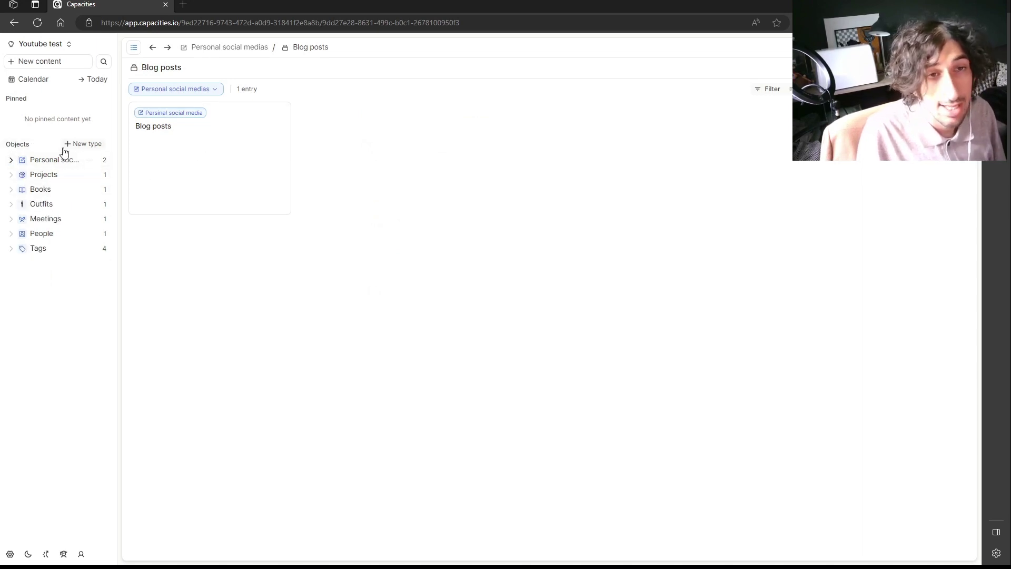
{"action": "left_click", "coordinate": [44, 177]}
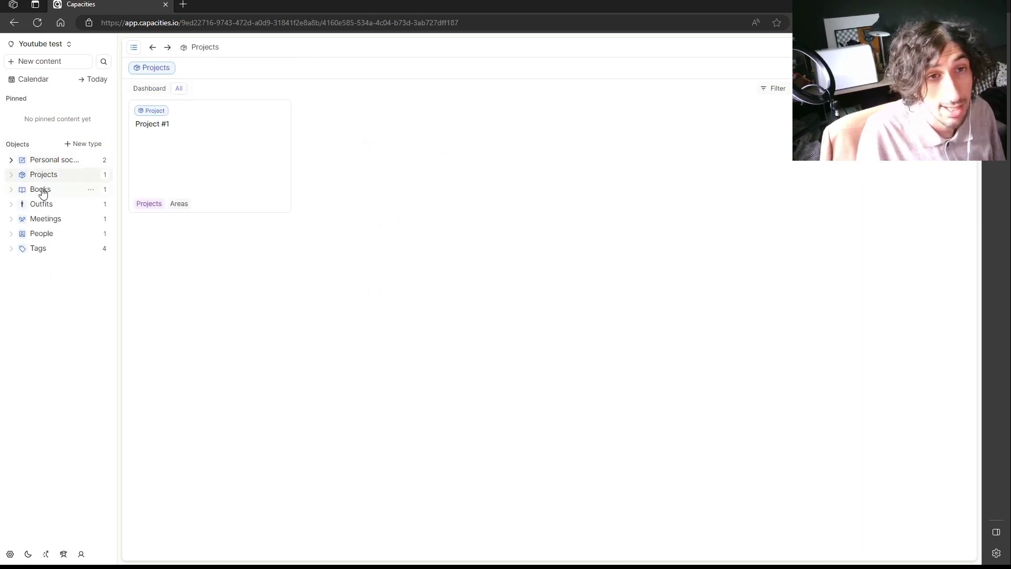
{"action": "left_click", "coordinate": [42, 192]}
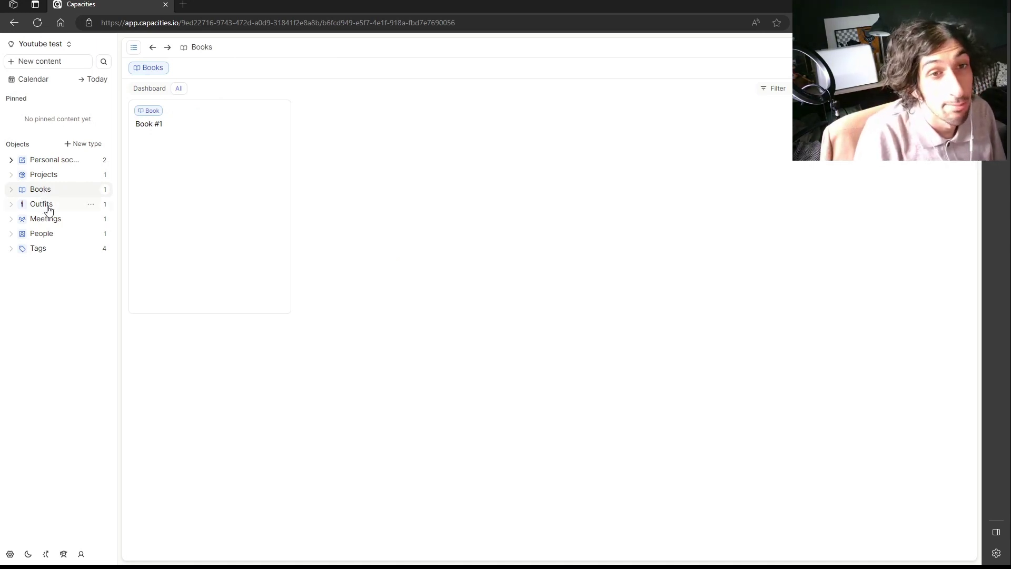
{"action": "left_click", "coordinate": [48, 210]}
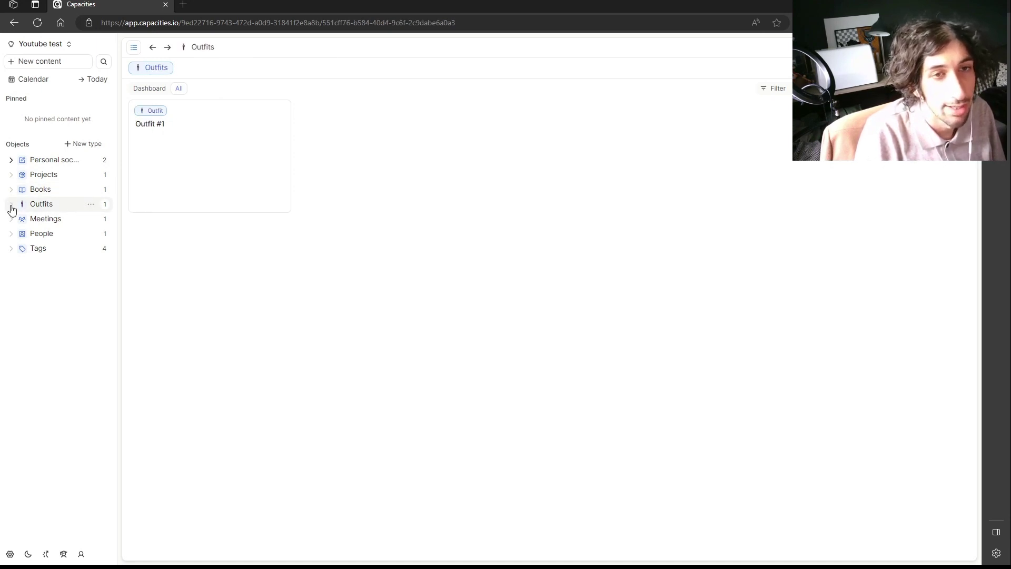
Hide and restore the sidebar, then bring up the Outfits type options.
{"action": "left_click", "coordinate": [90, 205]}
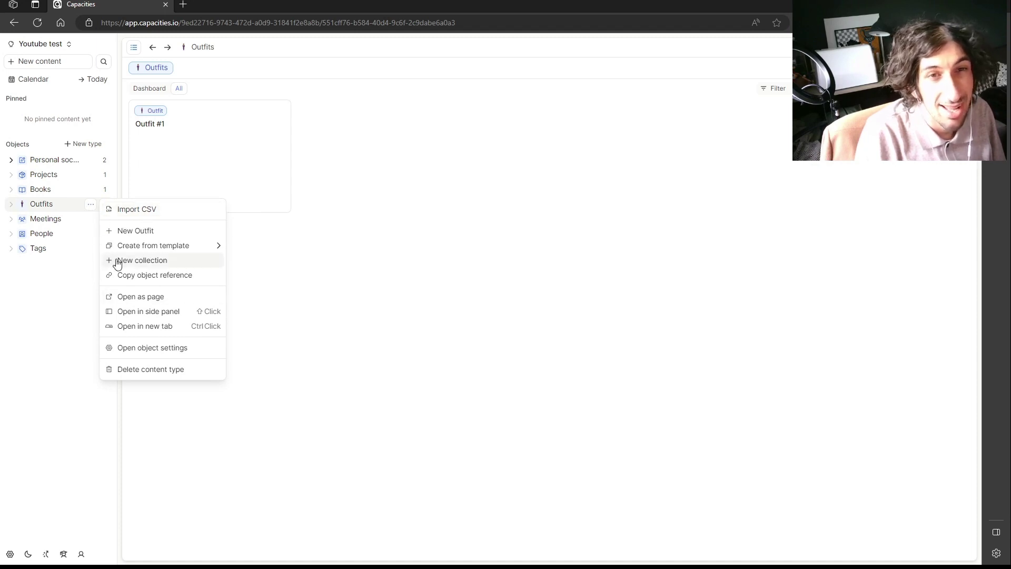
{"action": "left_click", "coordinate": [48, 208]}
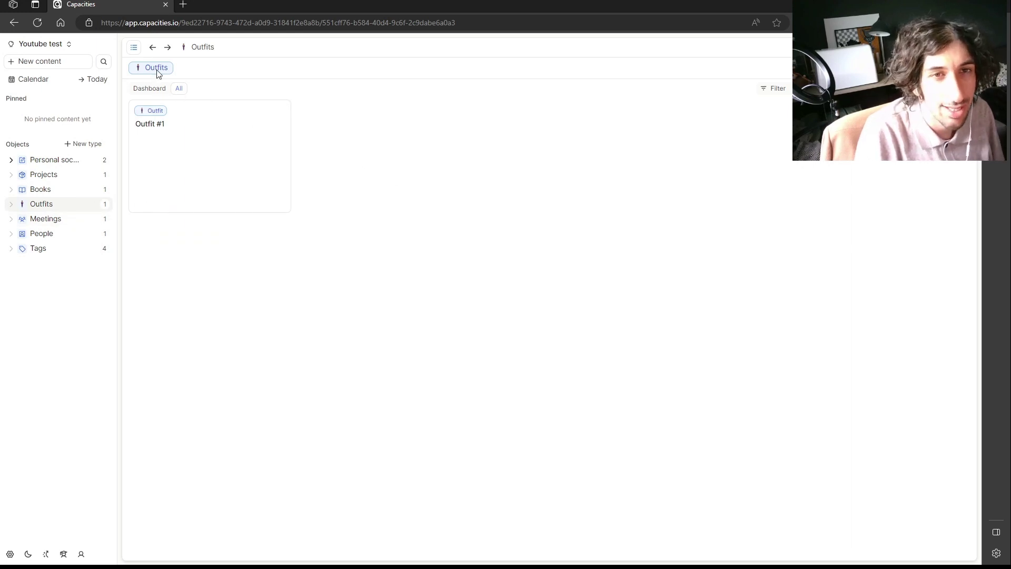
{"action": "left_click", "coordinate": [134, 46]}
{"action": "left_click", "coordinate": [15, 47]}
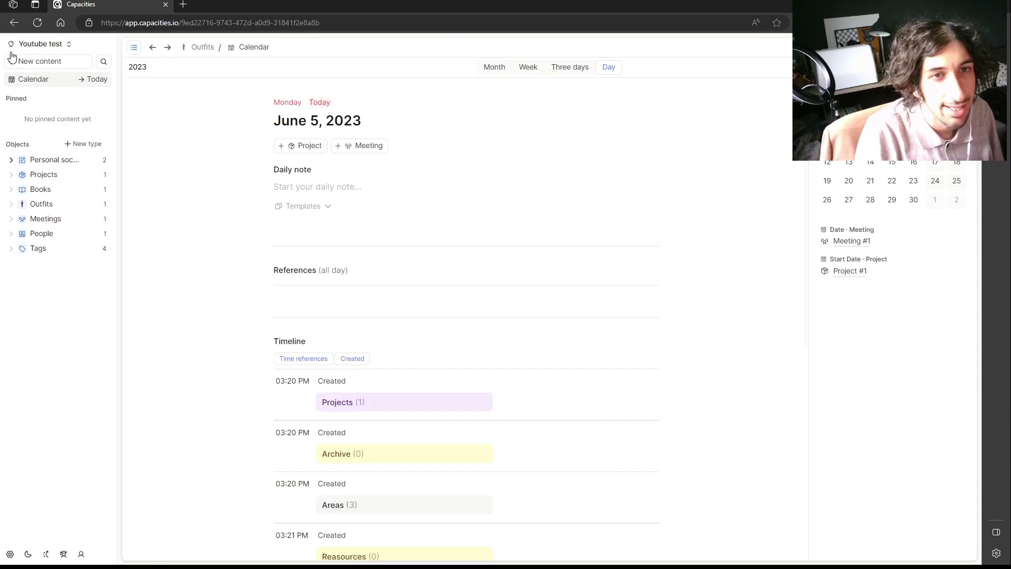
{"action": "left_click", "coordinate": [42, 204]}
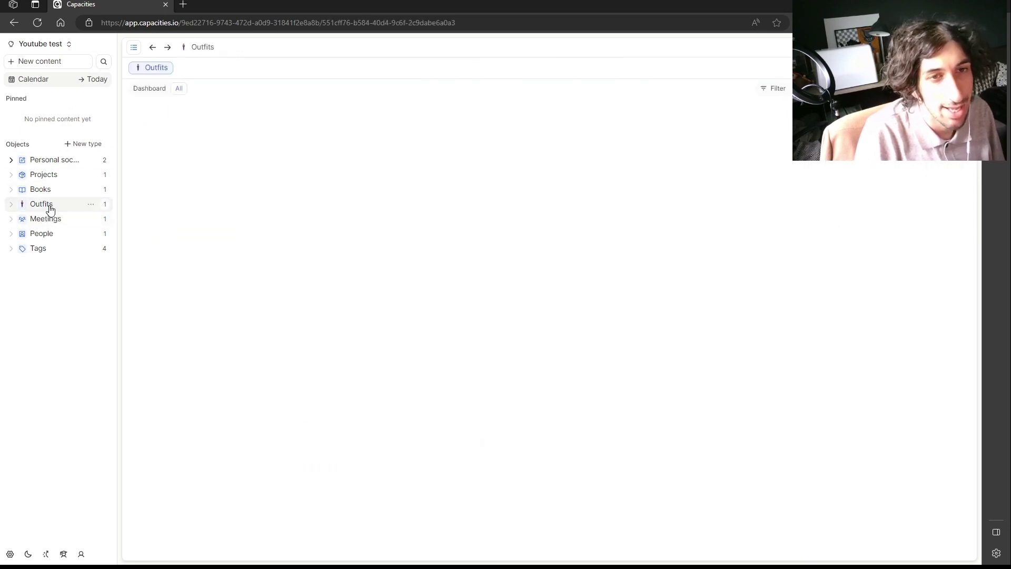
{"action": "left_click", "coordinate": [94, 205]}
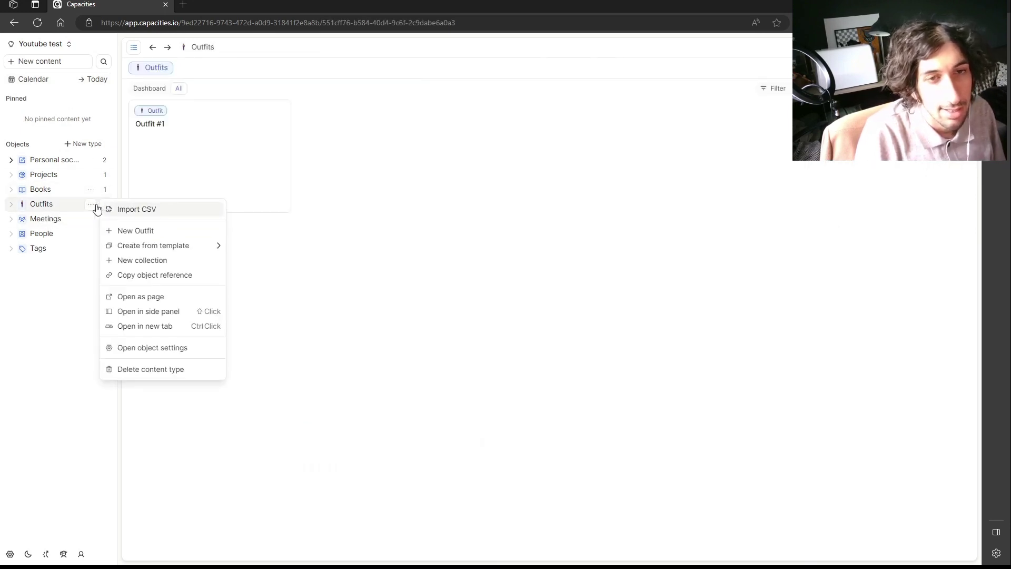
Add three new collections under Outfits.
{"action": "left_click", "coordinate": [172, 262]}
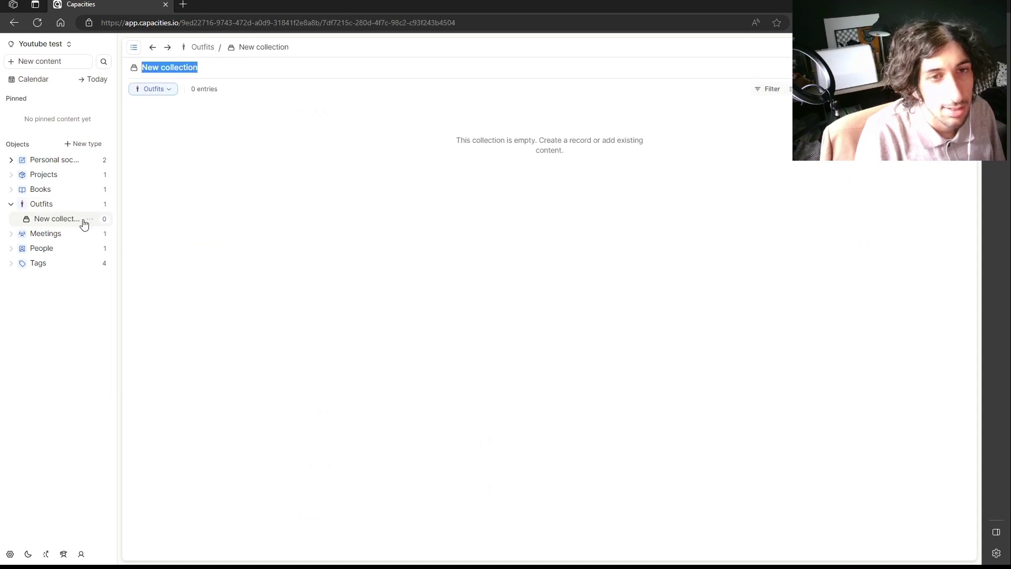
{"action": "left_click", "coordinate": [90, 209]}
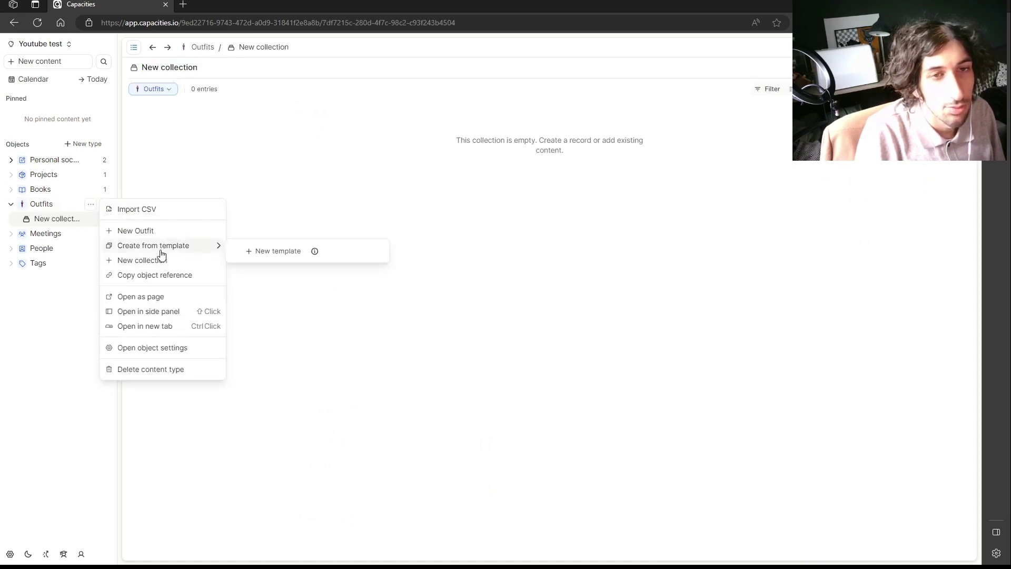
{"action": "left_click", "coordinate": [162, 261]}
{"action": "left_click", "coordinate": [91, 209]}
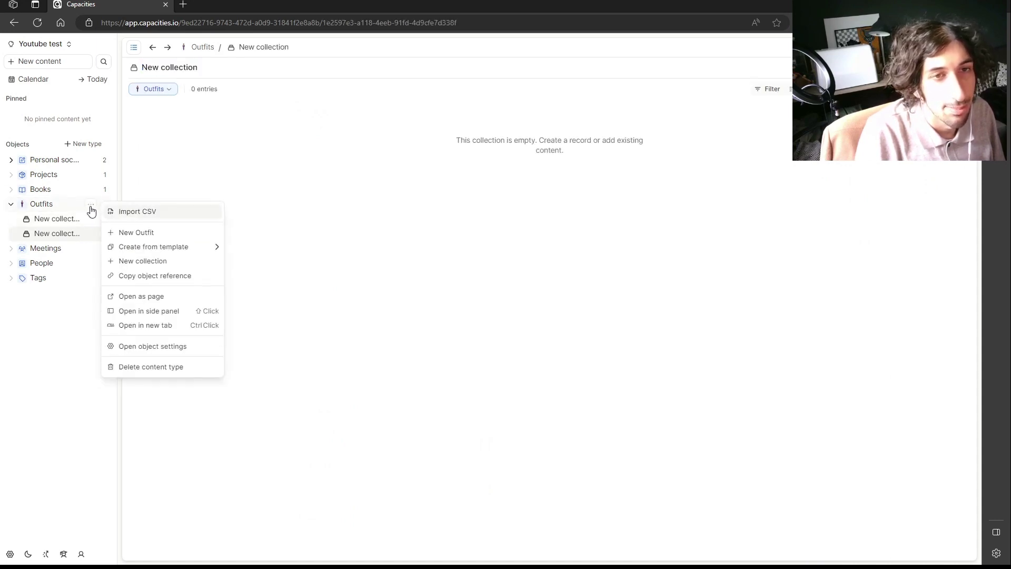
{"action": "left_click", "coordinate": [142, 261]}
Name the collections Casual outfits, Formal outfits and Blends, then collapse Outfits in the sidebar.
{"action": "left_click_drag", "start_coordinate": [202, 71], "coordinate": [140, 68]}
{"action": "type", "text": "Casual"}
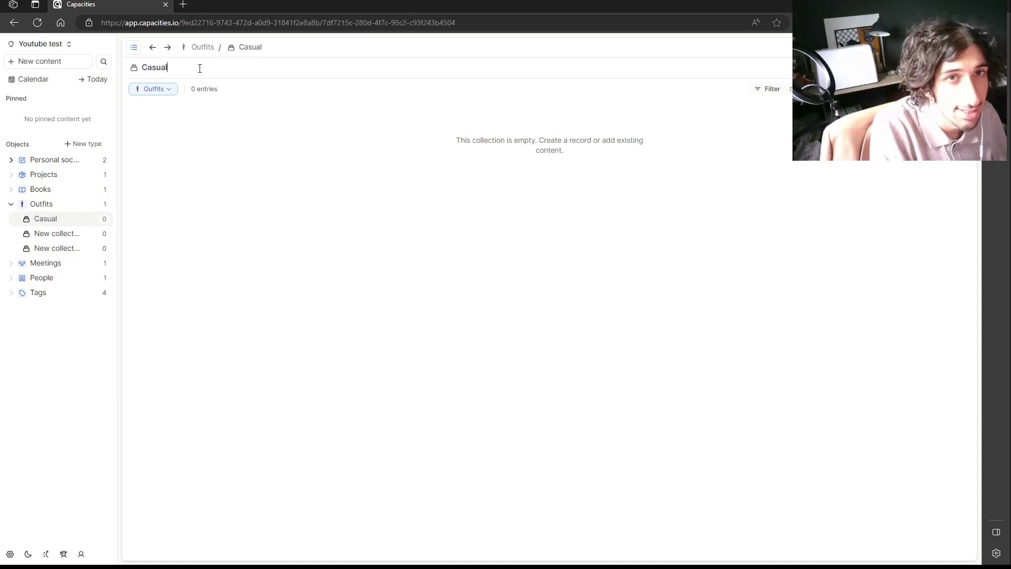
{"action": "type", "text": " outfits"}
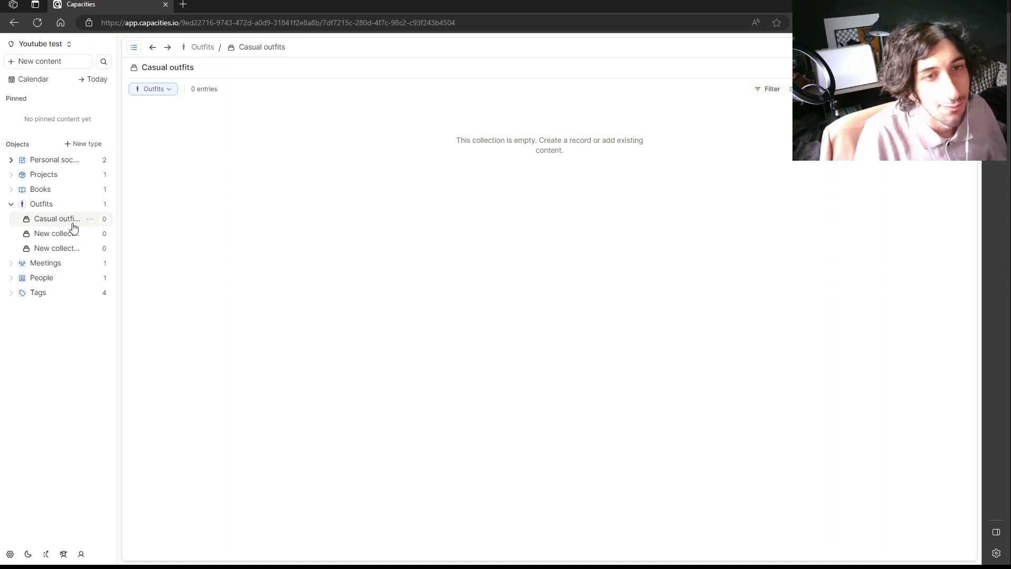
{"action": "left_click", "coordinate": [62, 236]}
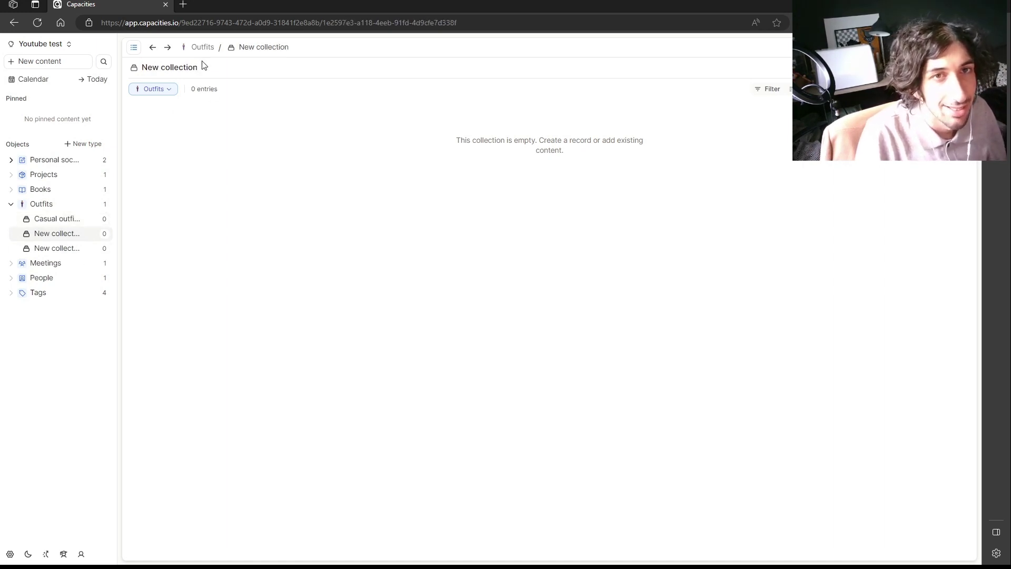
{"action": "triple_click", "coordinate": [202, 63]}
{"action": "type", "text": "Forma"}
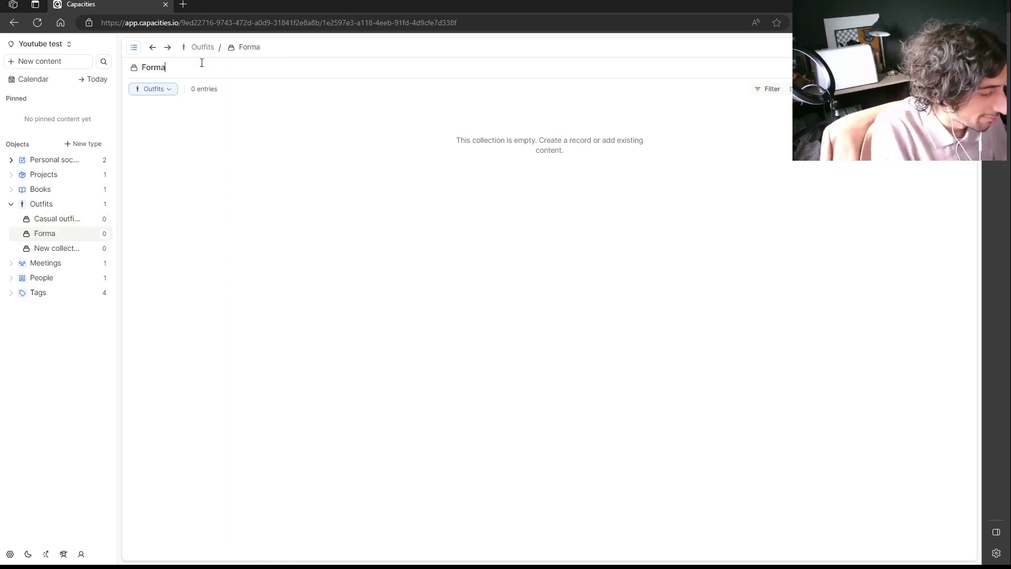
{"action": "type", "text": "l outfits"}
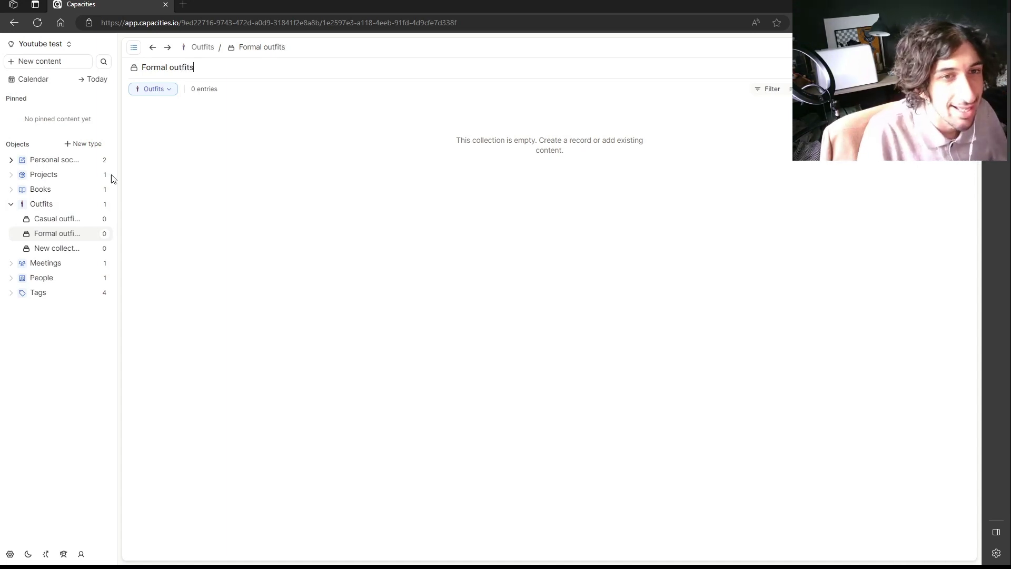
{"action": "left_click", "coordinate": [59, 249]}
{"action": "triple_click", "coordinate": [180, 69]}
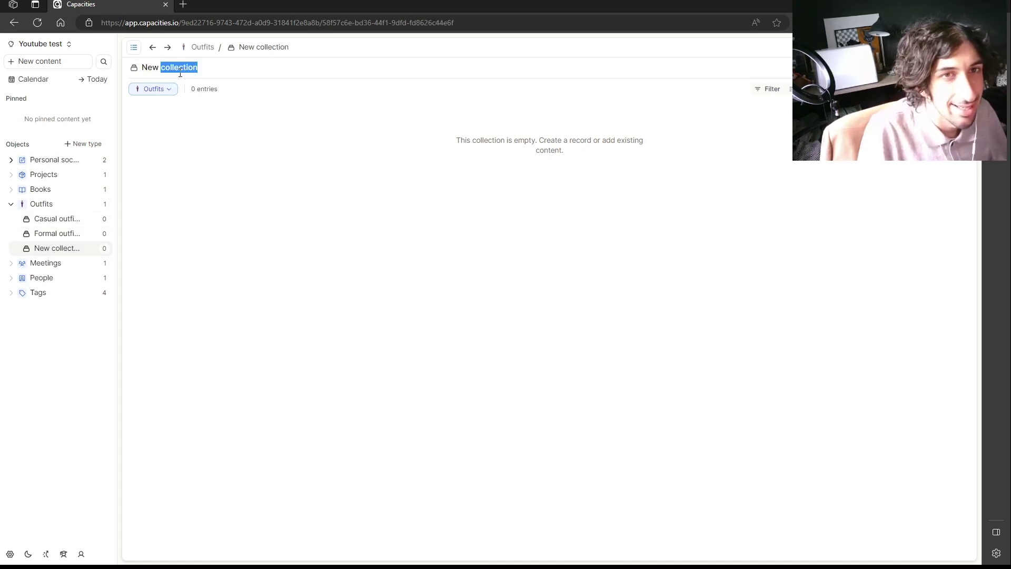
{"action": "type", "text": "Blends"}
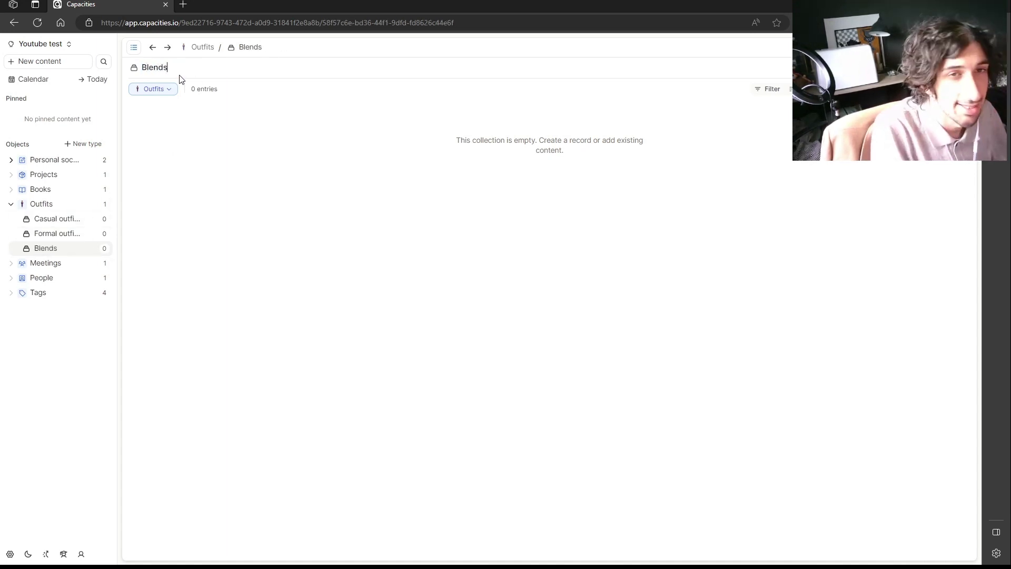
{"action": "left_click", "coordinate": [71, 206]}
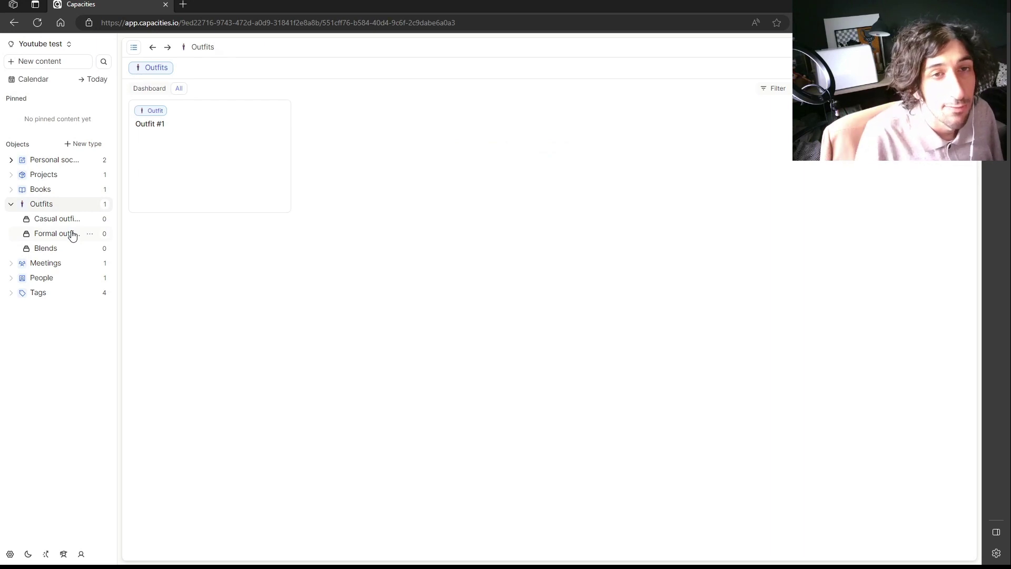
{"action": "left_click", "coordinate": [10, 205]}
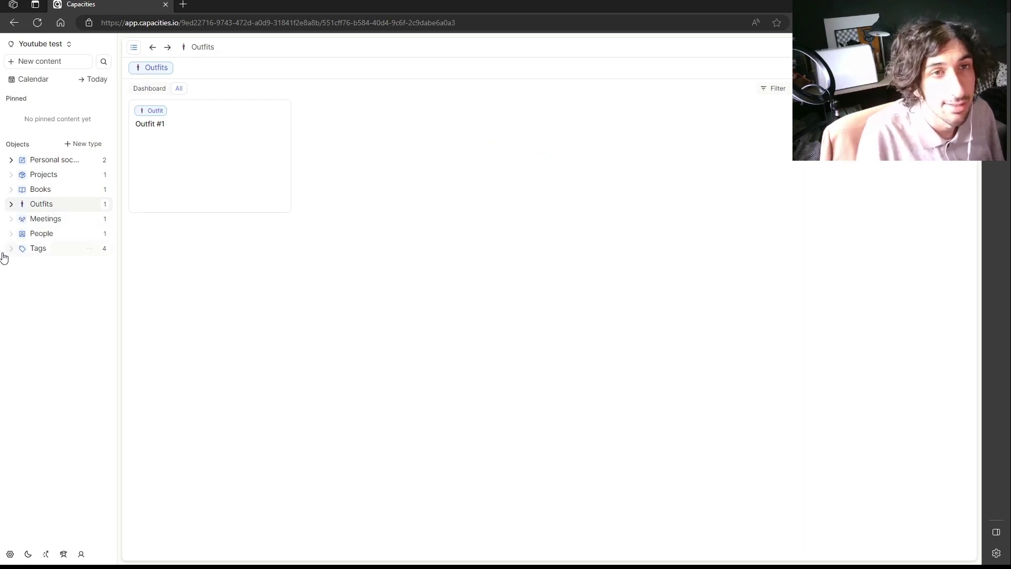
Create the June 5, 2023 daily note from the calendar and bring up Content Type Settings.
{"action": "left_click", "coordinate": [60, 81]}
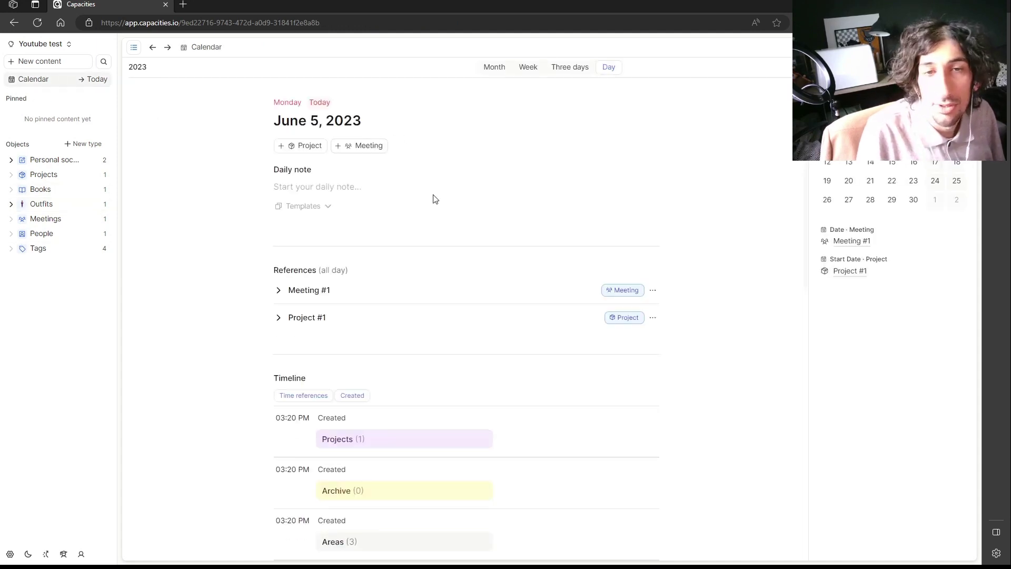
{"action": "left_click", "coordinate": [325, 188]}
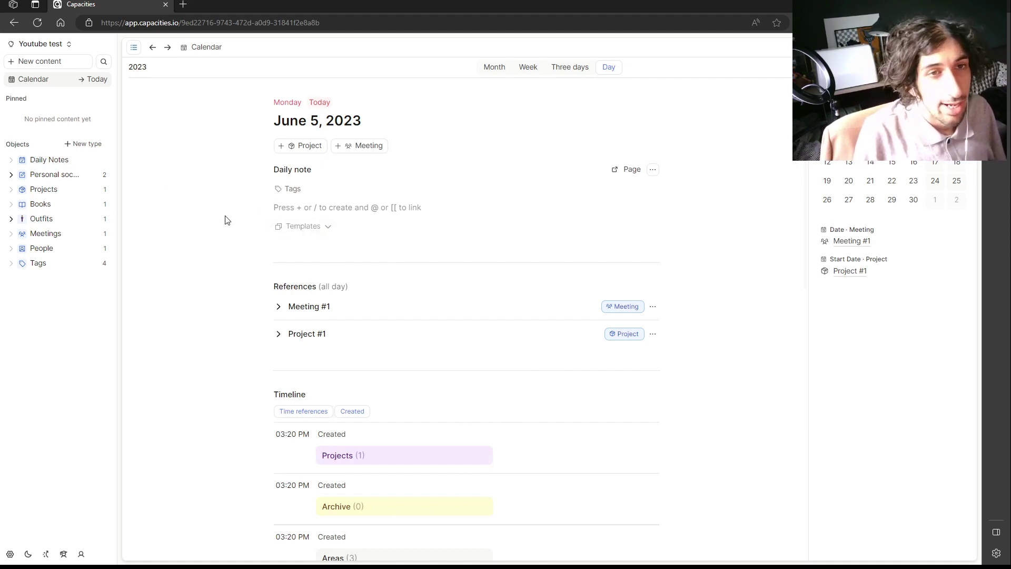
{"action": "left_click", "coordinate": [10, 553]}
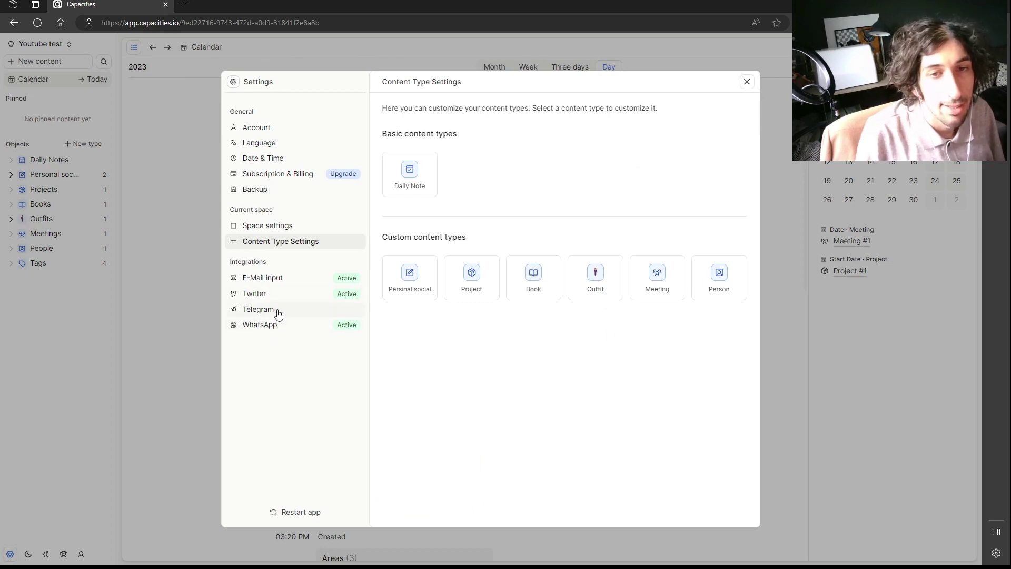
Check the Telegram integration's setup link and QR code, then close Settings back to the June 5 note.
{"action": "left_click", "coordinate": [275, 310]}
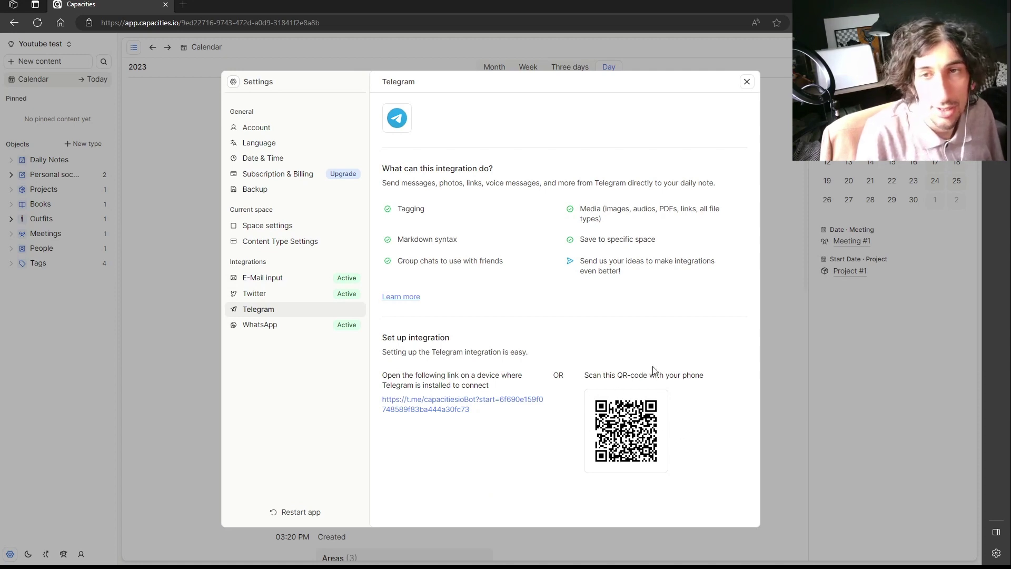
{"action": "left_click", "coordinate": [749, 84]}
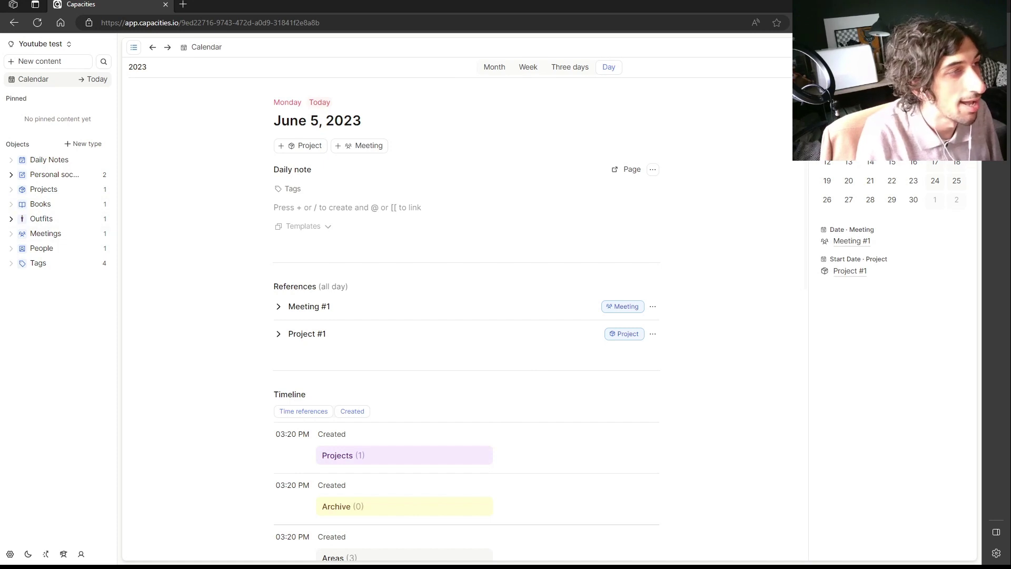
Open the People database from the sidebar to see its single Person entry tagged Areas.
{"action": "left_click", "coordinate": [106, 248]}
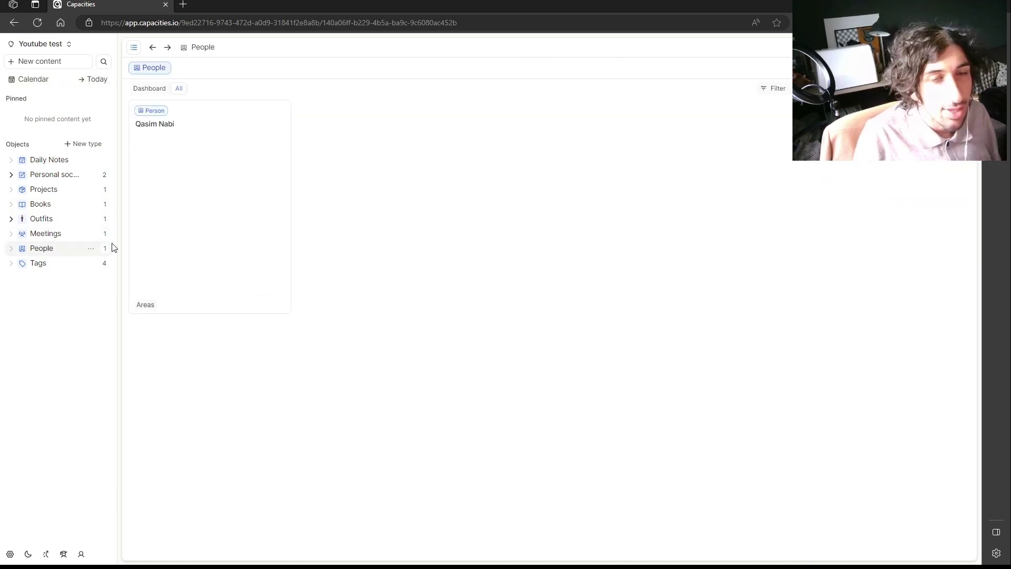